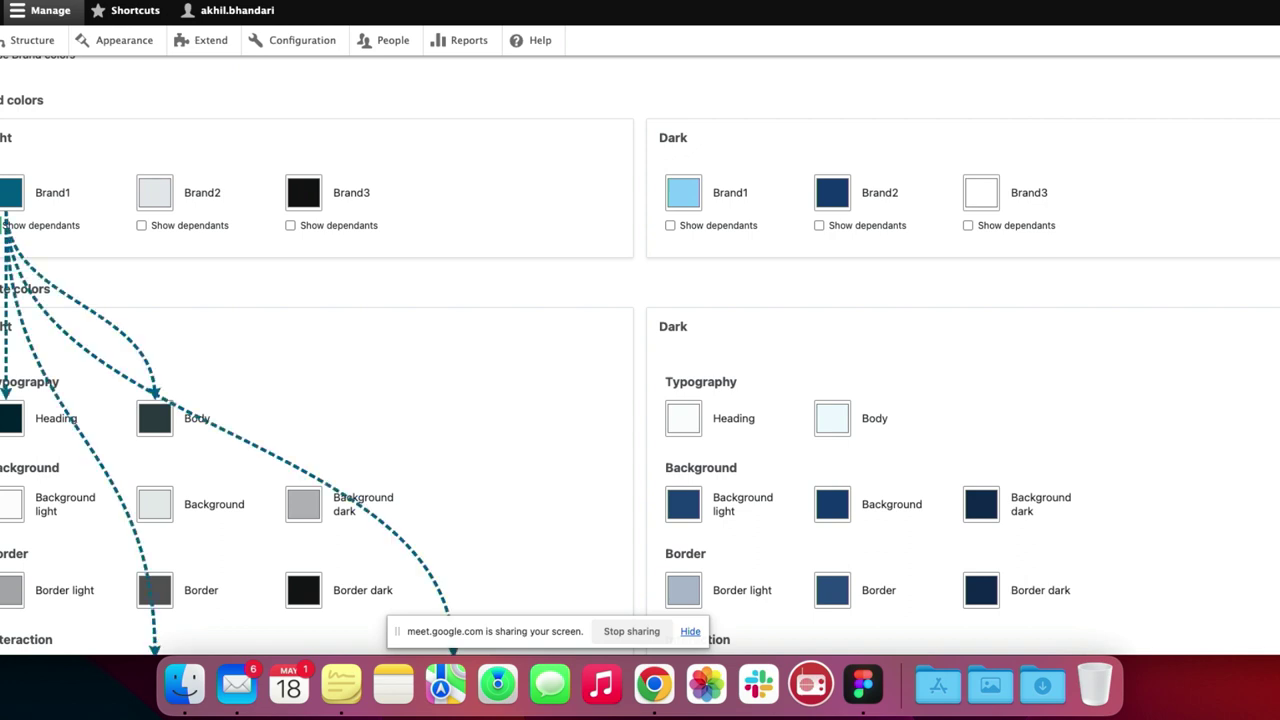
Hide the light Brand1 dependants and inspect which palette colors depend on the light Brand2 color
scroll(640, 356, down, 2)
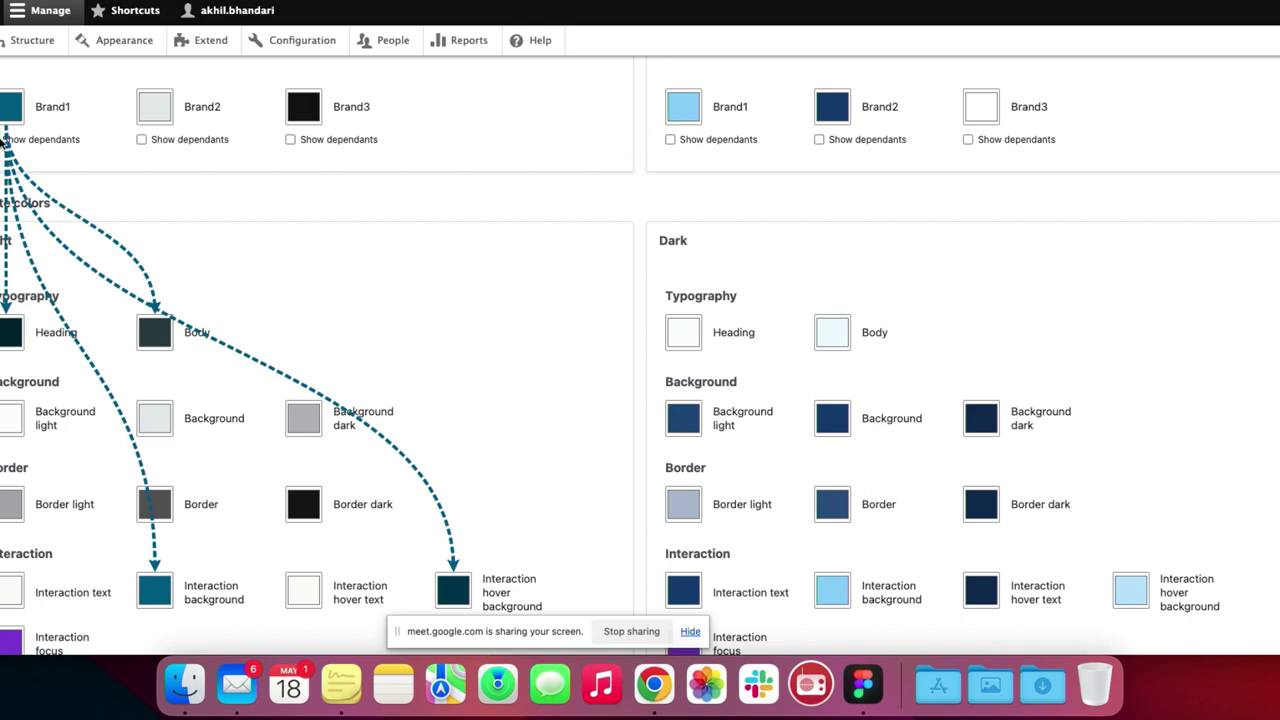
click(60, 140)
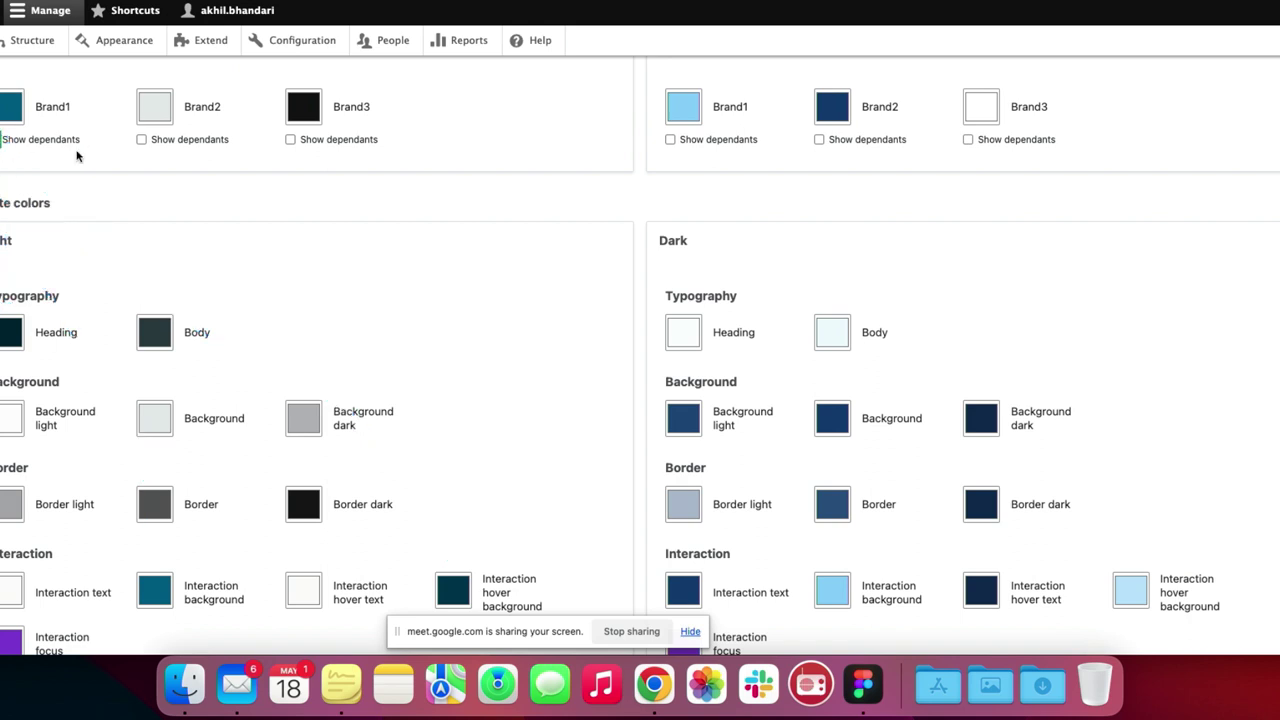
click(141, 140)
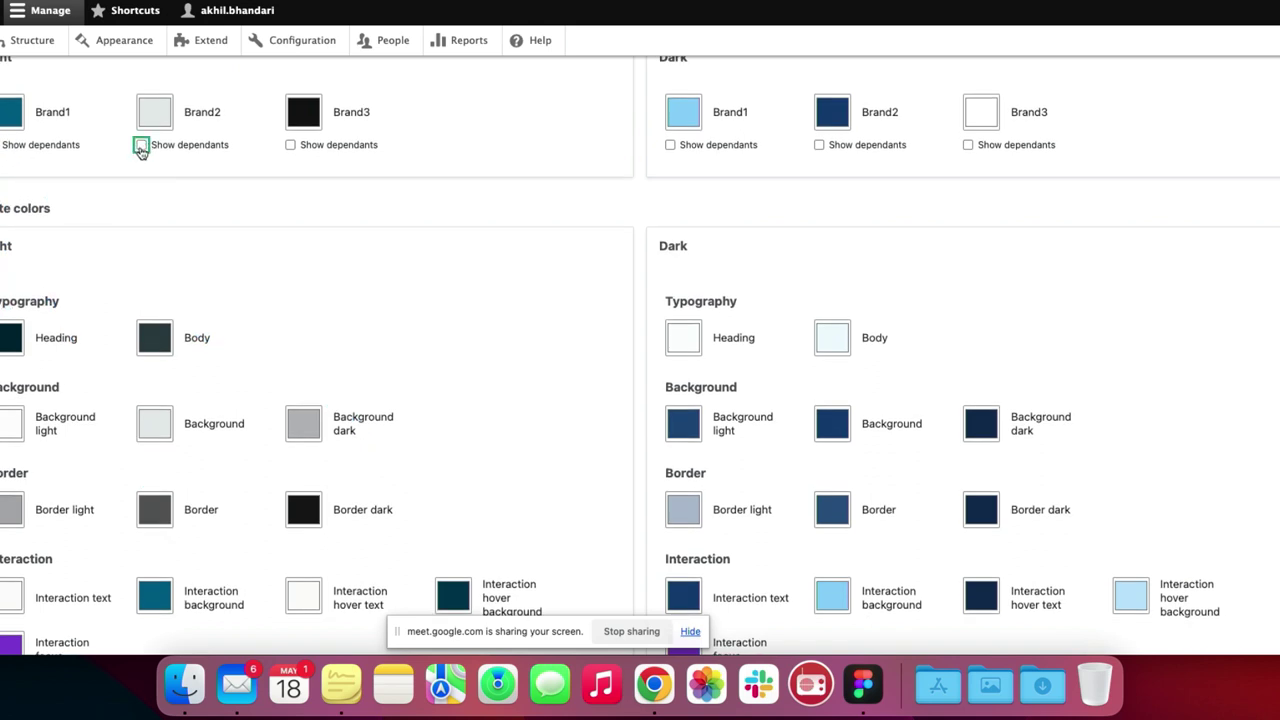
click(296, 425)
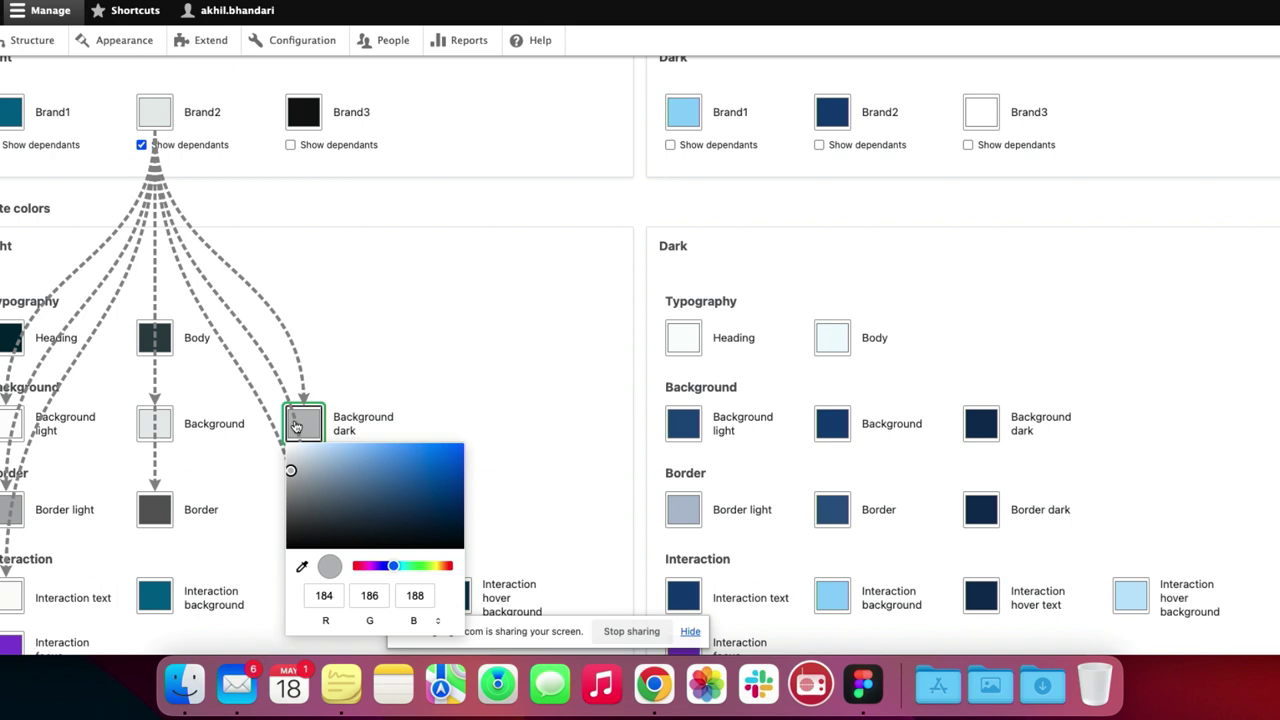
click(375, 302)
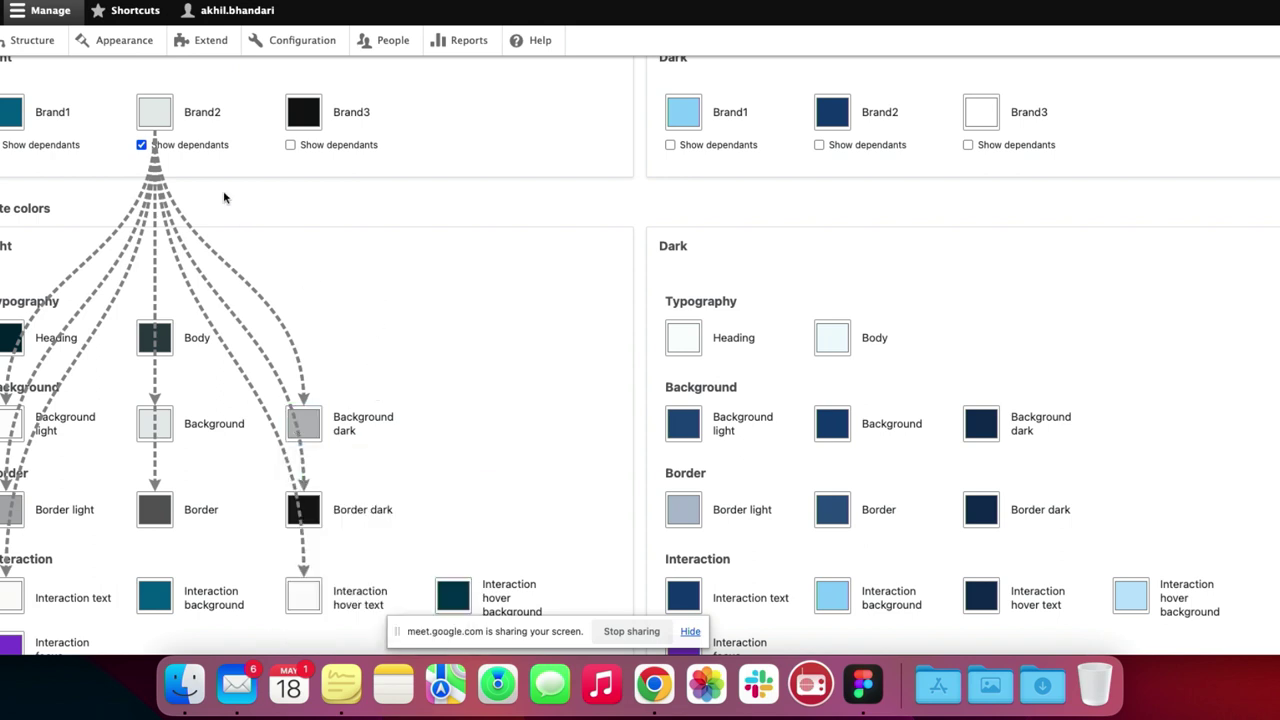
click(141, 145)
click(13, 120)
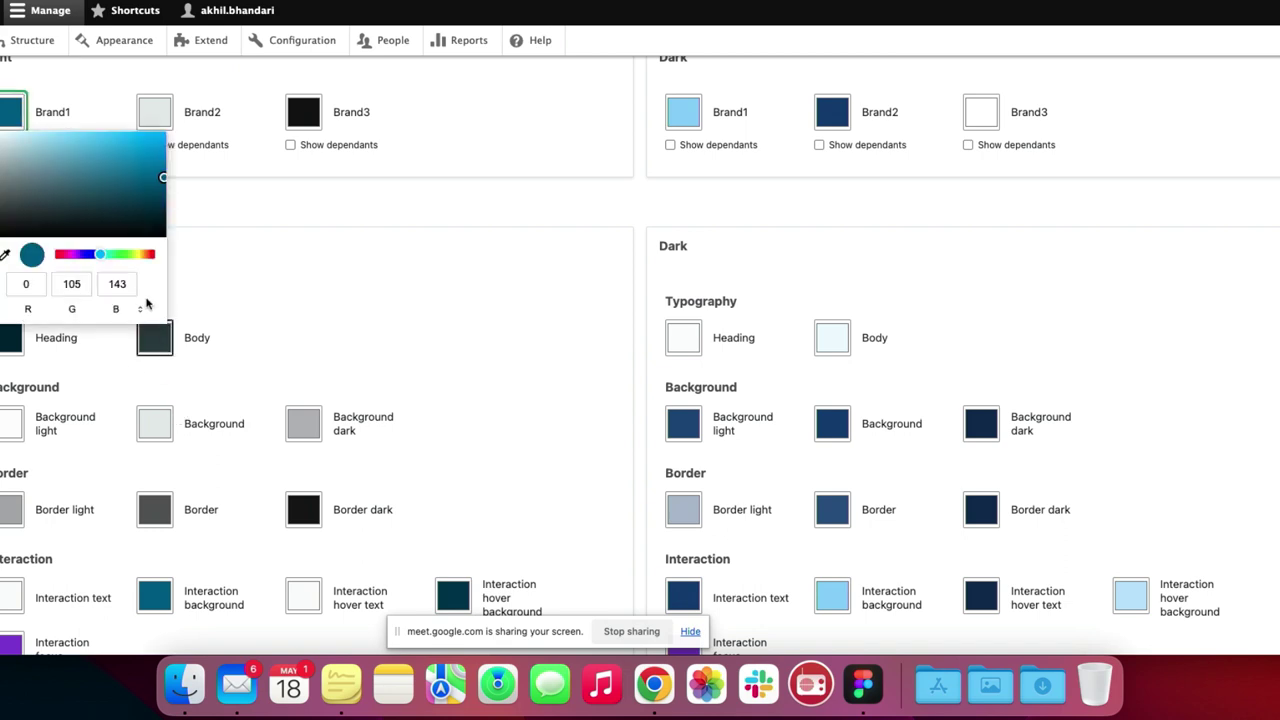
click(142, 309)
click(142, 309)
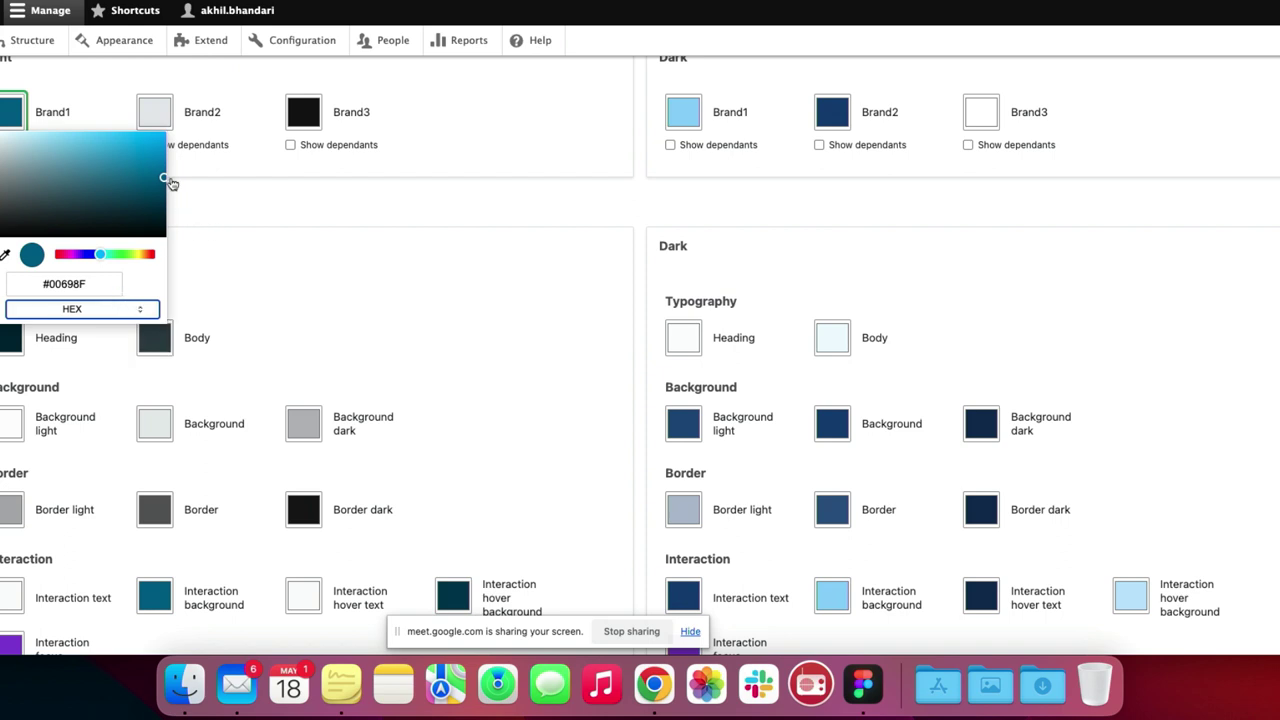
Switch to the presentation's presenter view, go to slide 20 and copy the first demo color code, 214E80, from its speaker notes
key(super+Tab)
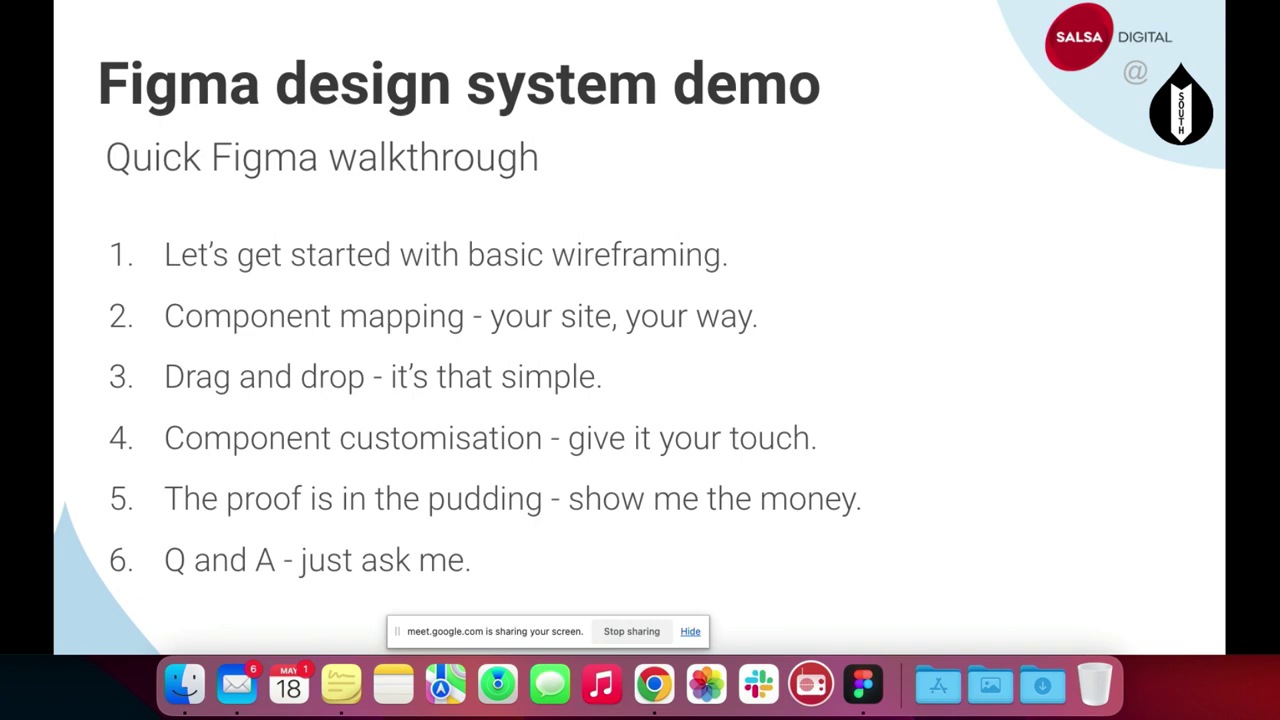
key(super+Tab)
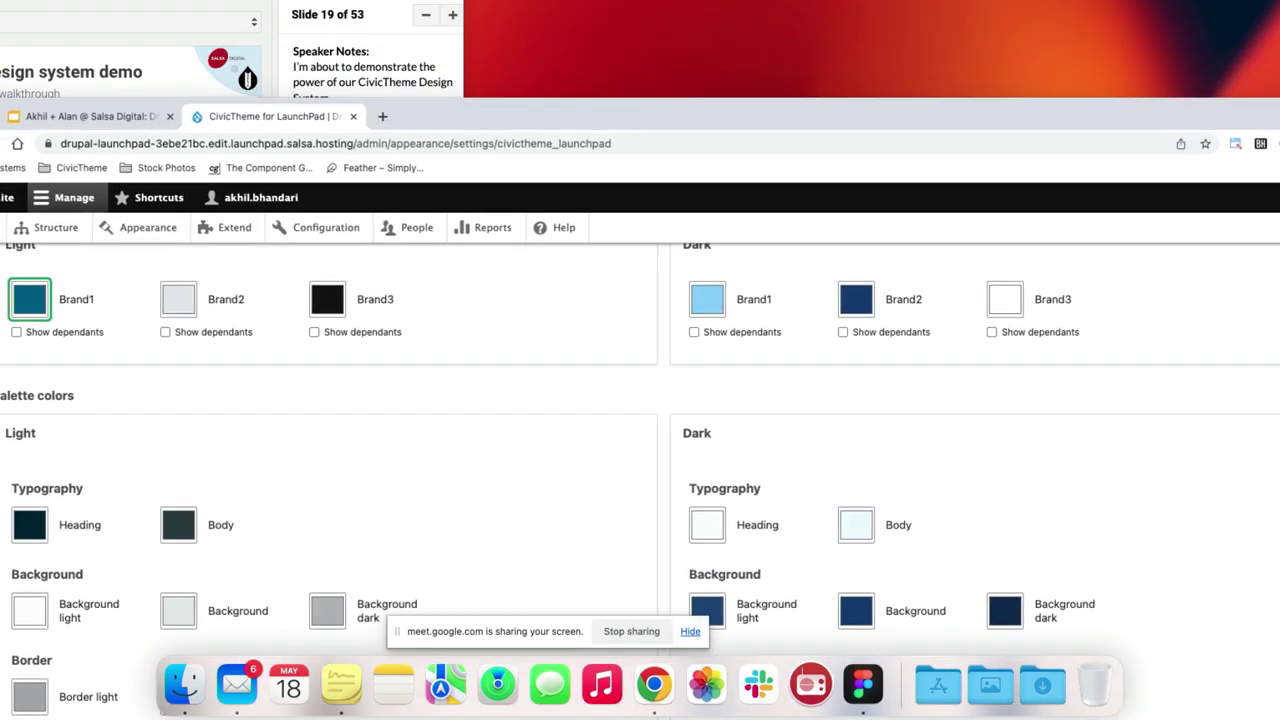
key(super+Tab)
drag(463, 200, 815, 200)
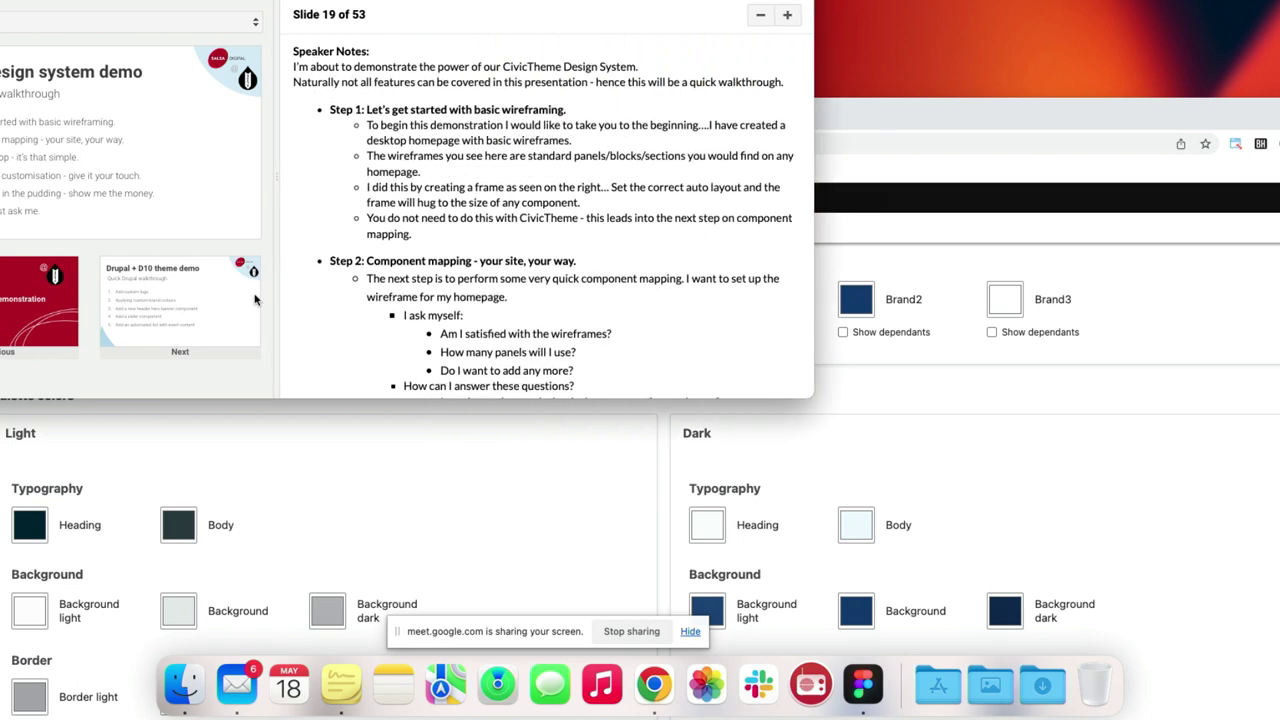
click(174, 320)
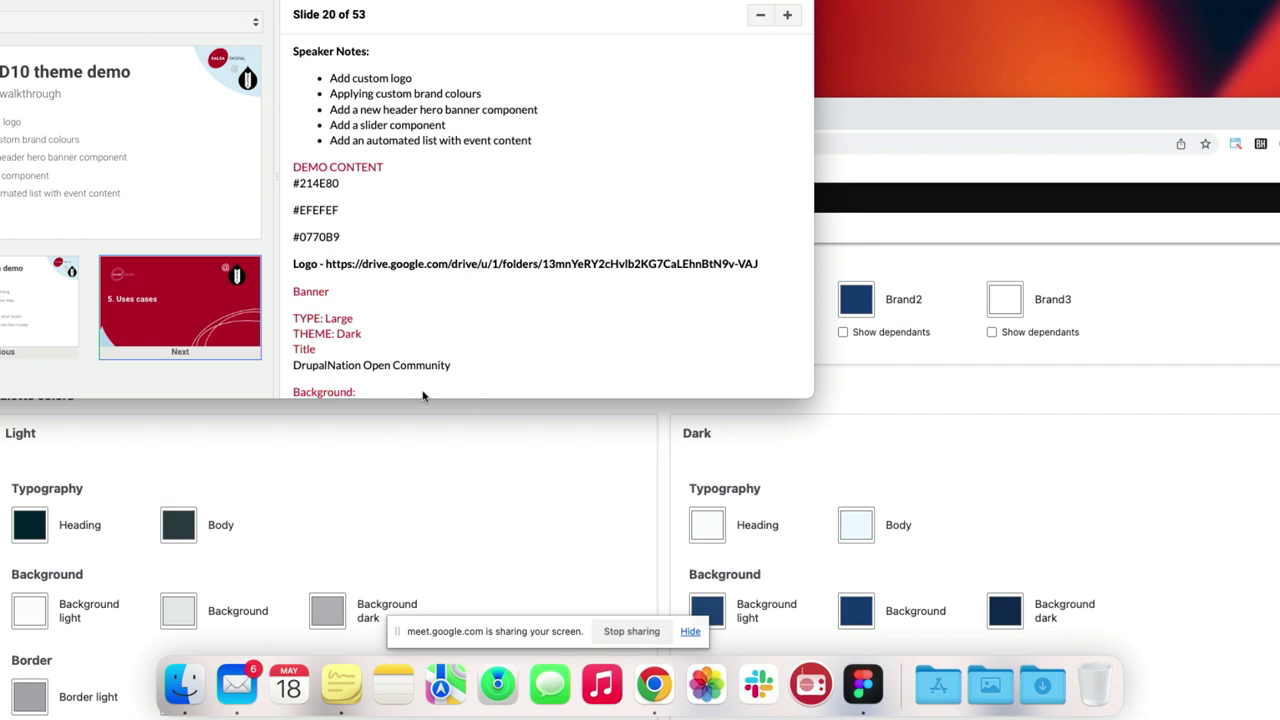
double_click(322, 186)
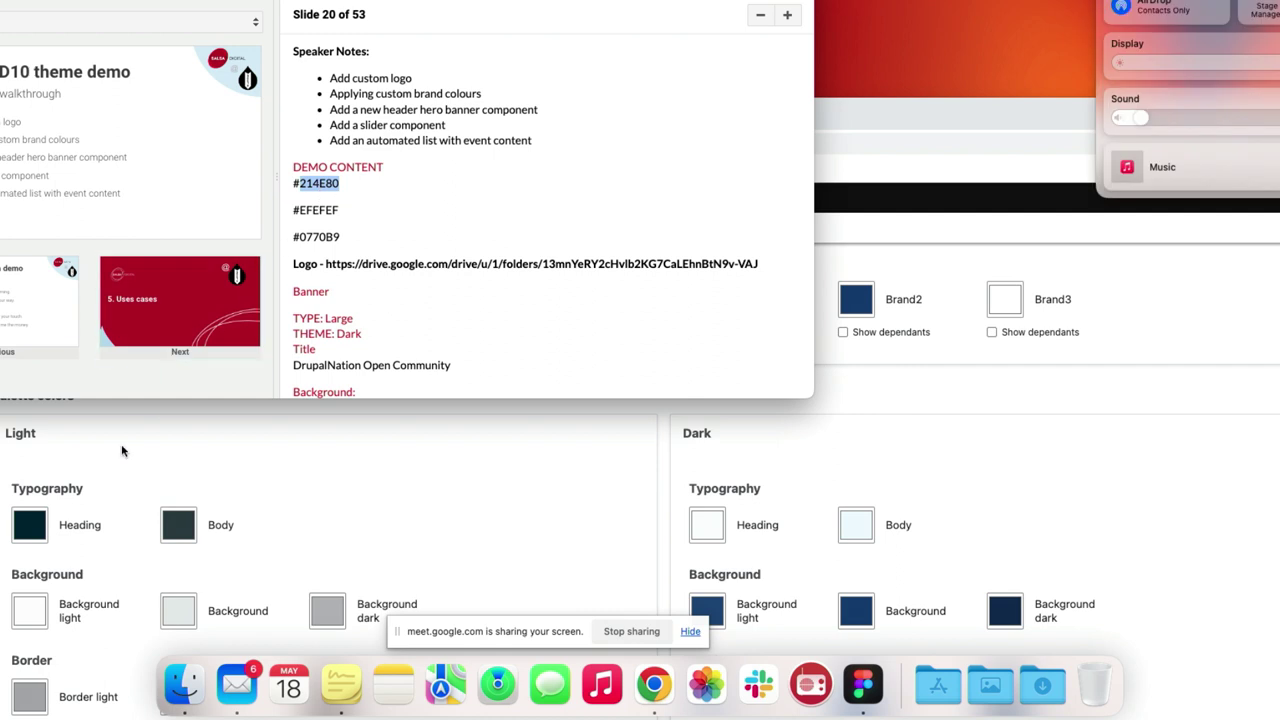
Return to the theme settings and try to replace the light Brand1 color with the copied hex code
key(super+Tab)
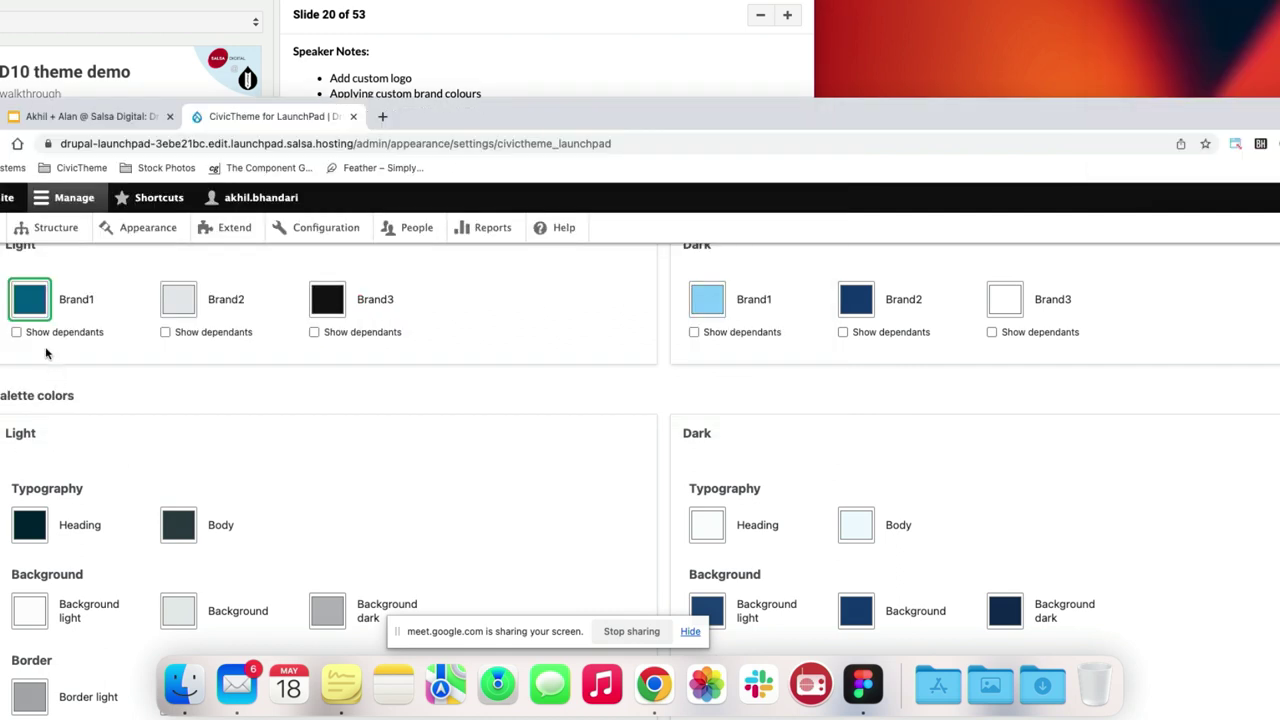
click(45, 316)
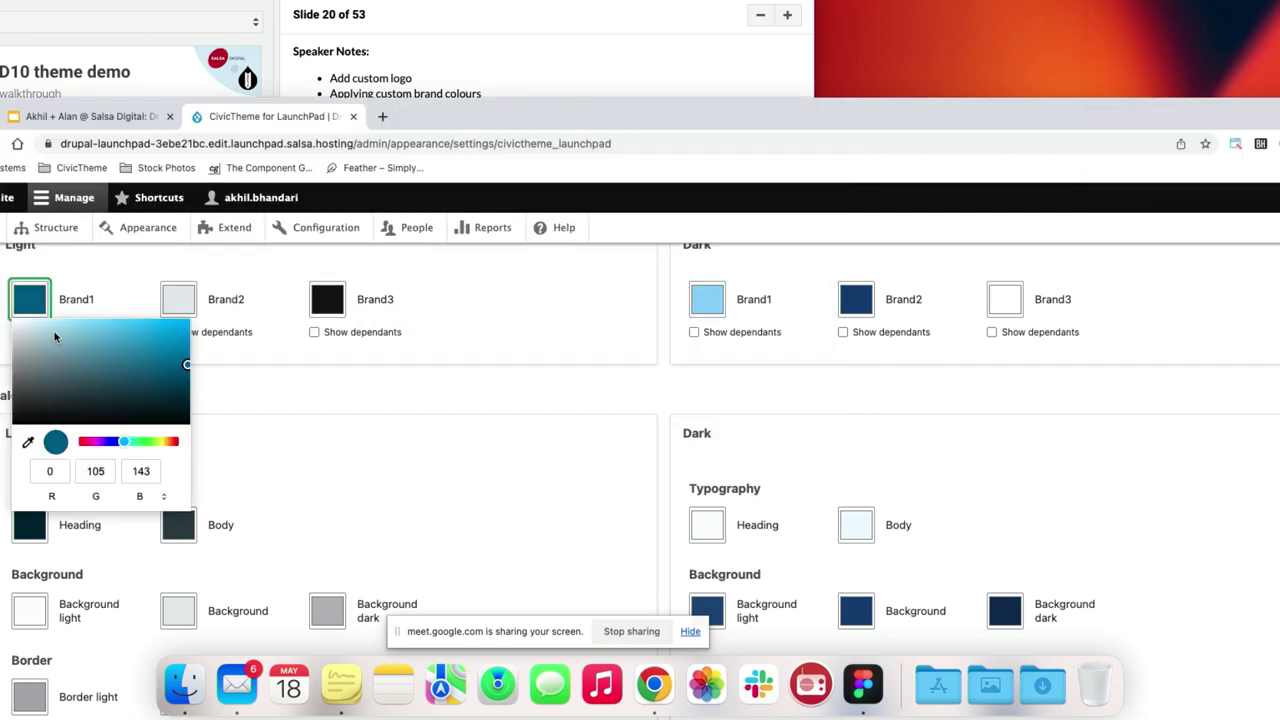
click(163, 497)
click(163, 497)
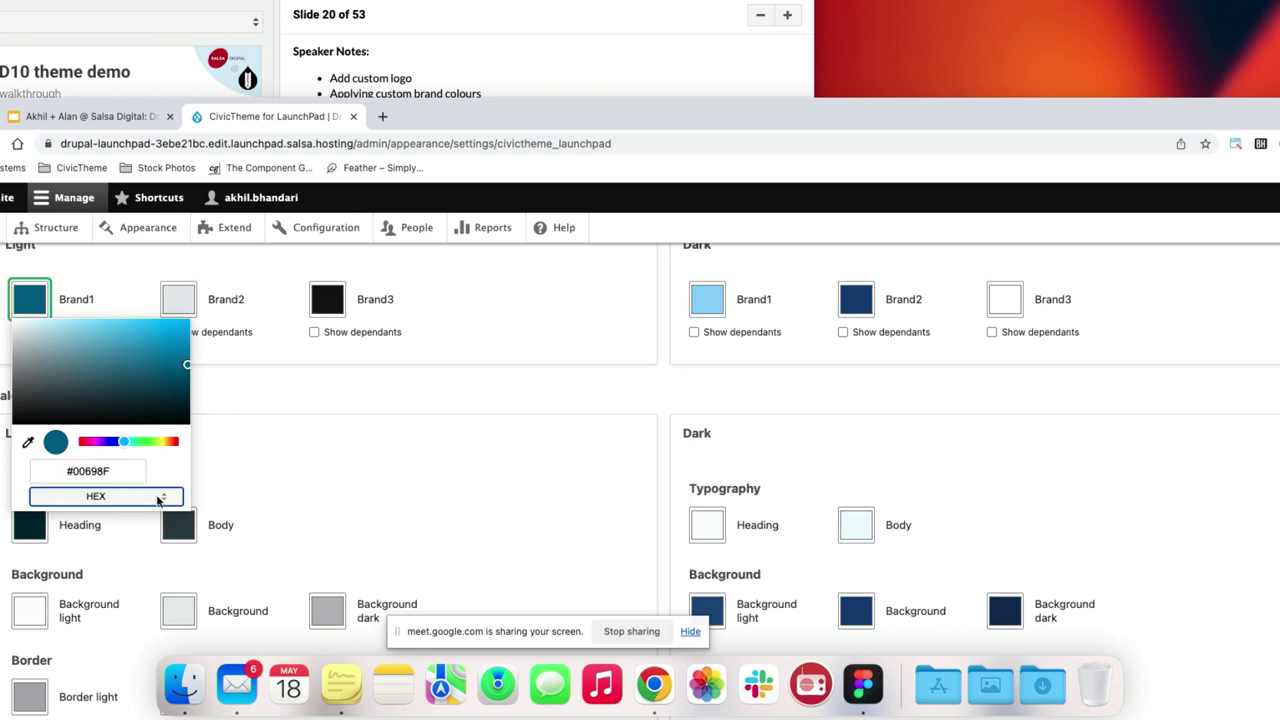
click(119, 477)
text(V)
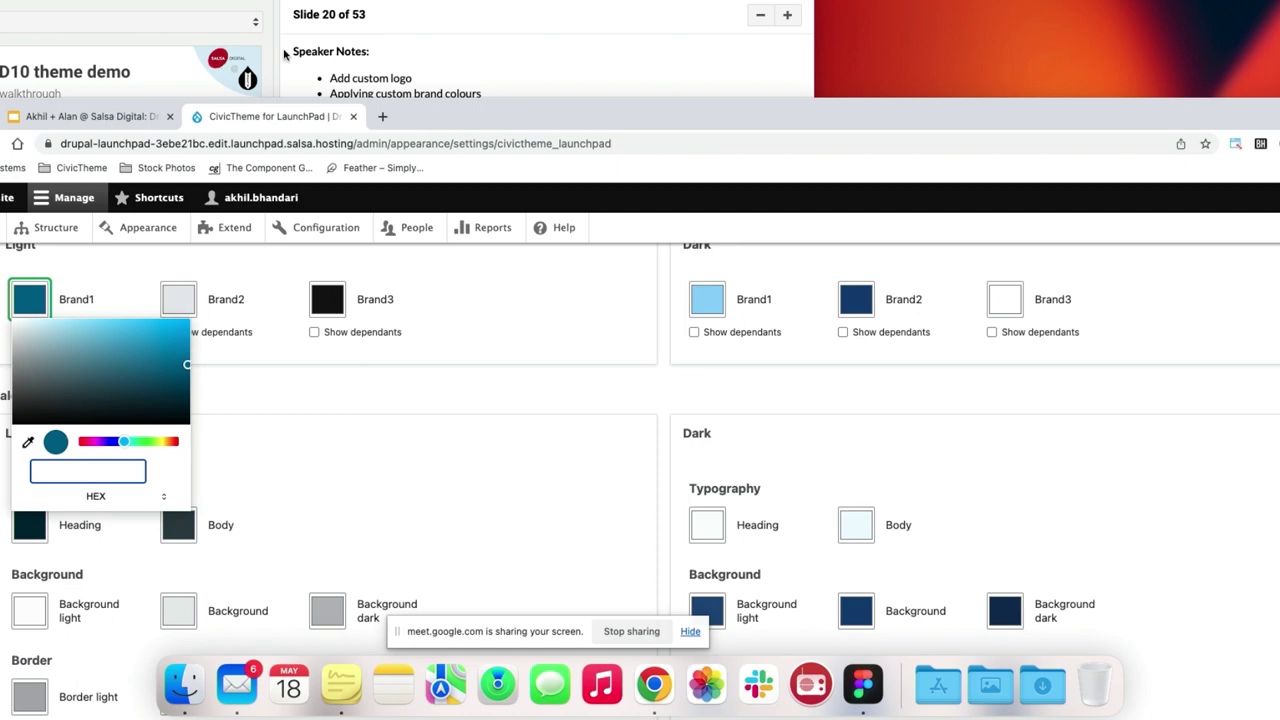
Move the browser window so the demo color codes are readable and set the light Brand1 color to #214E80
drag(452, 114, 593, 257)
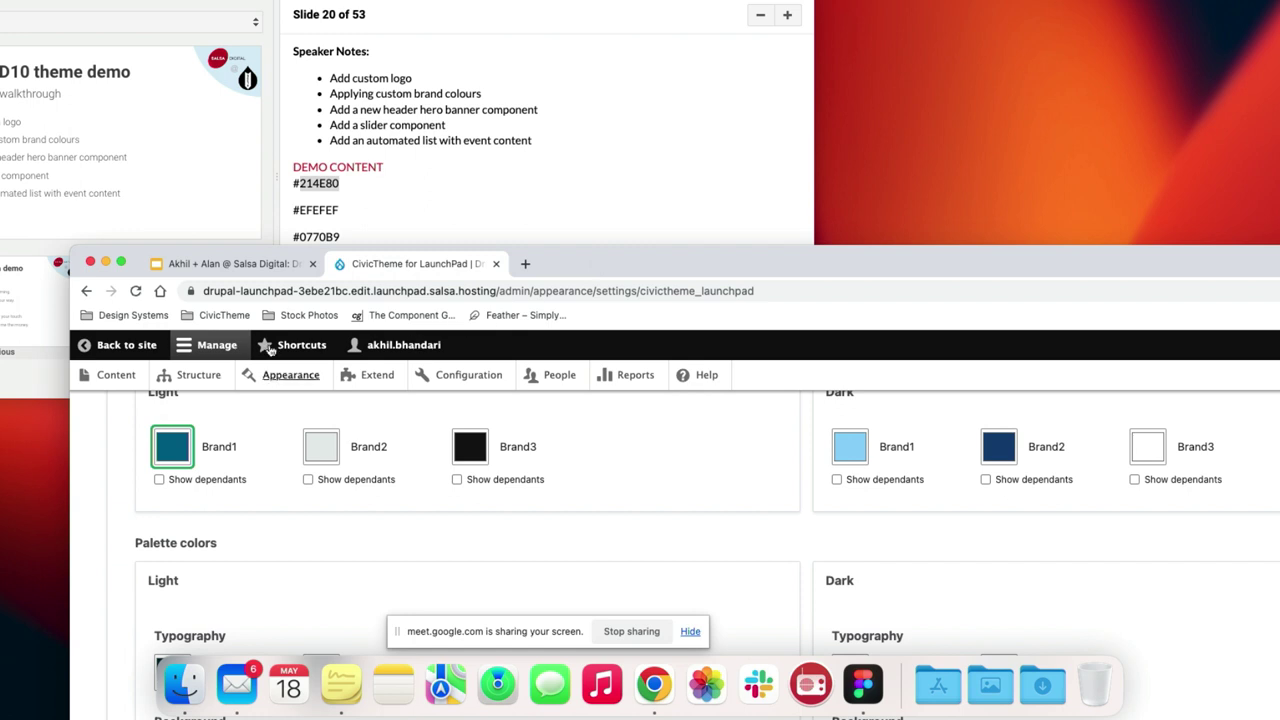
click(173, 444)
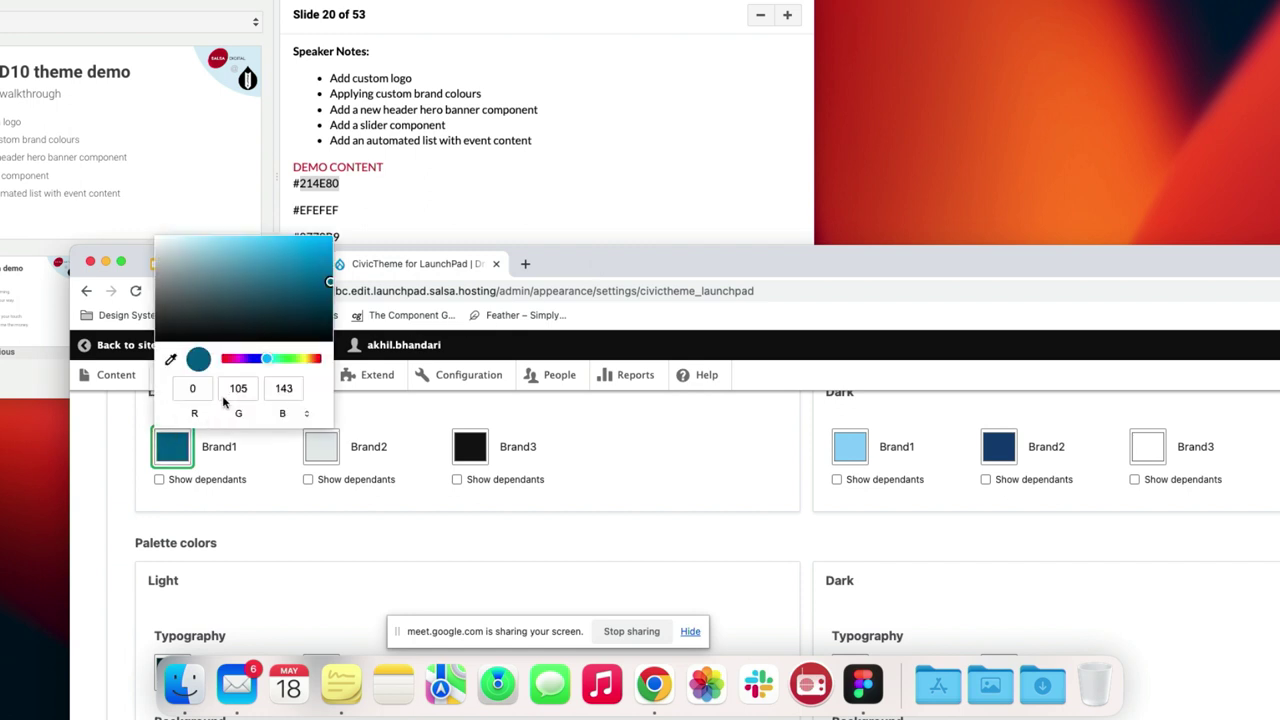
click(306, 415)
click(306, 415)
triple_click(275, 390)
text(#)
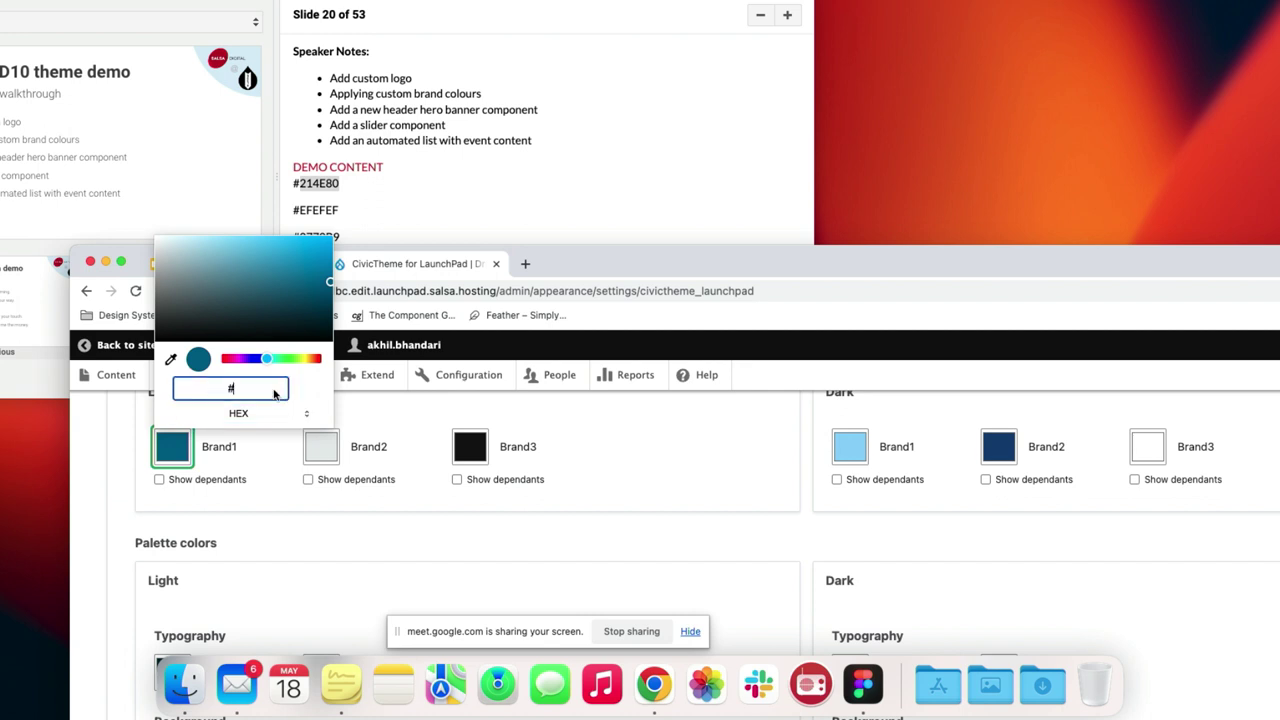
text(214)
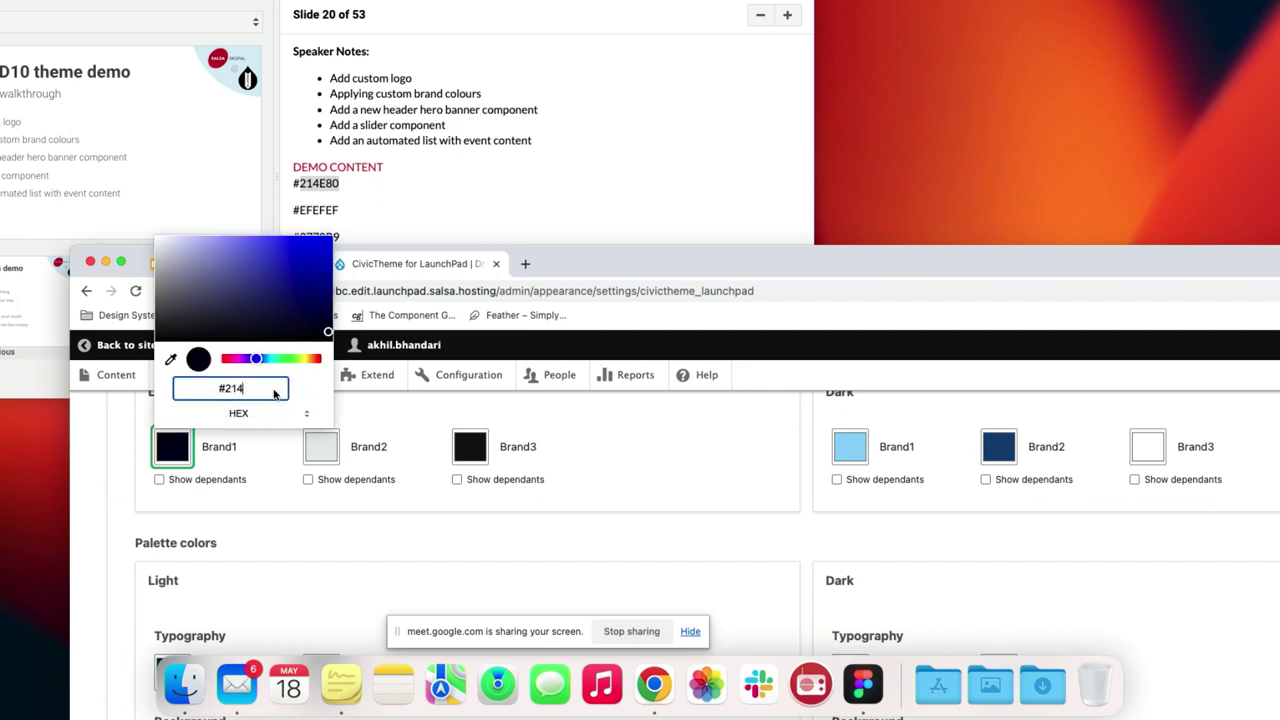
text(E)
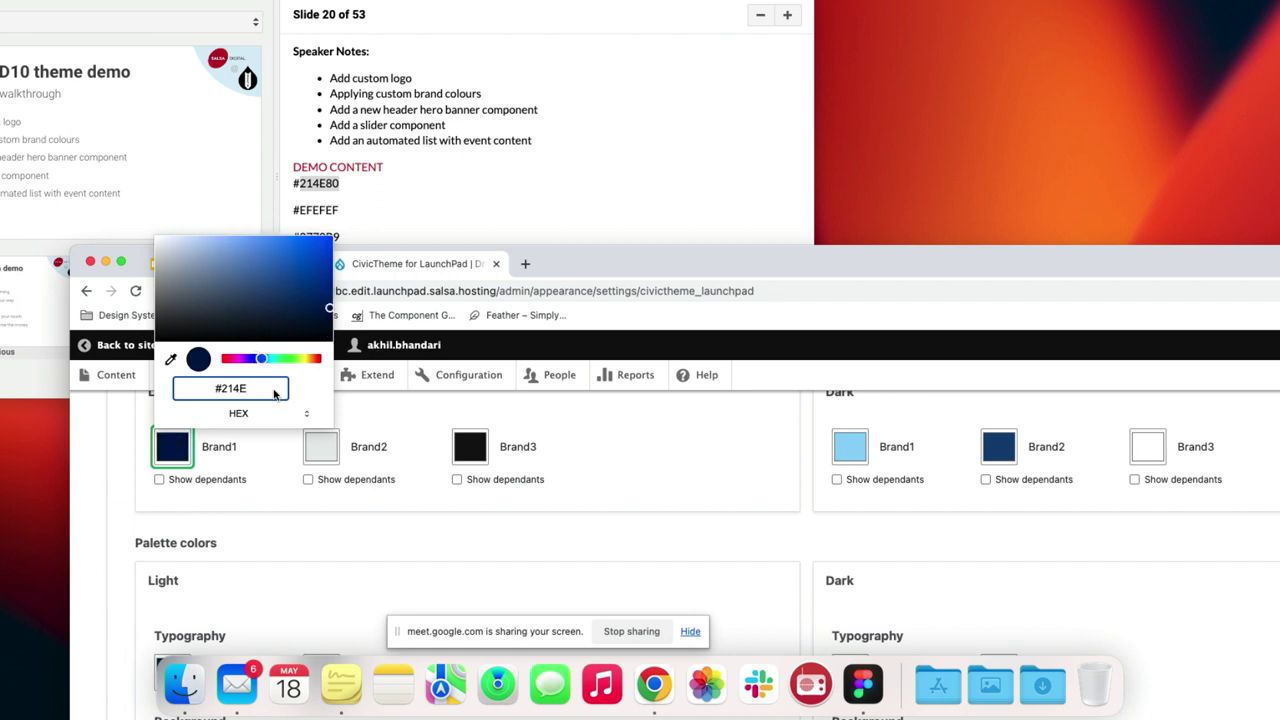
text(80)
key(Return)
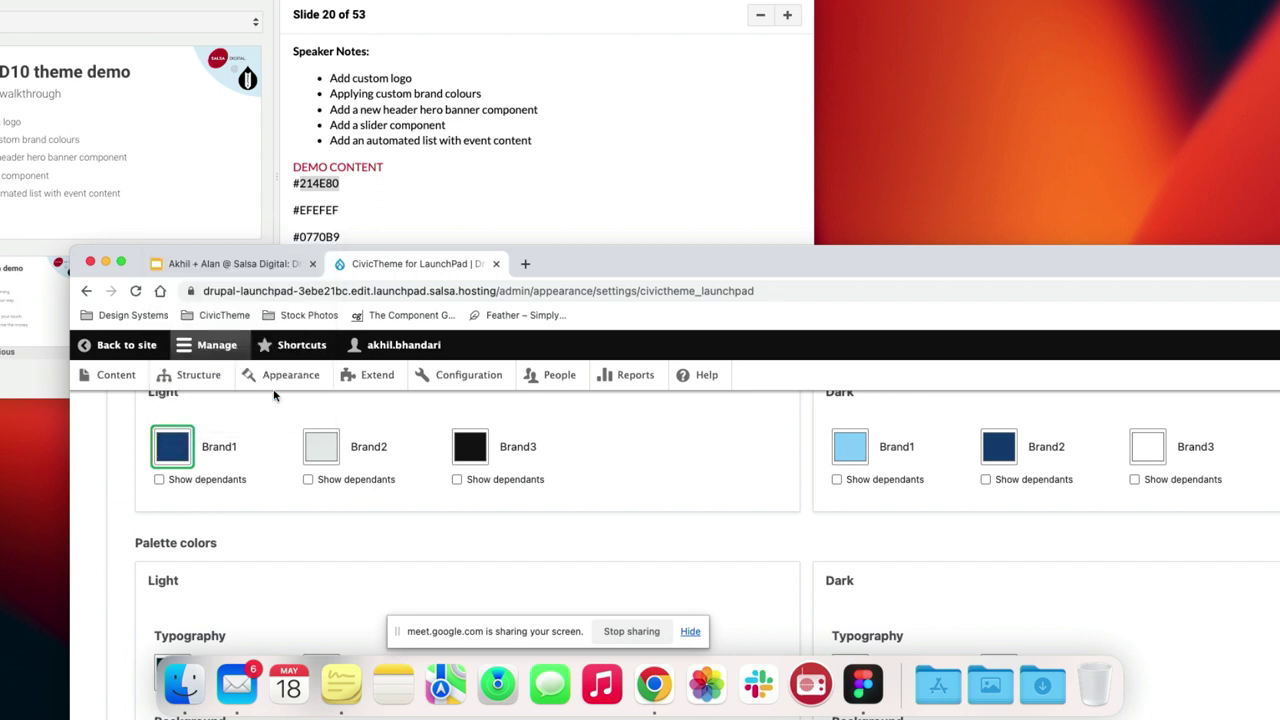
Set the light Brand2 color to hex EFEFEF
click(315, 452)
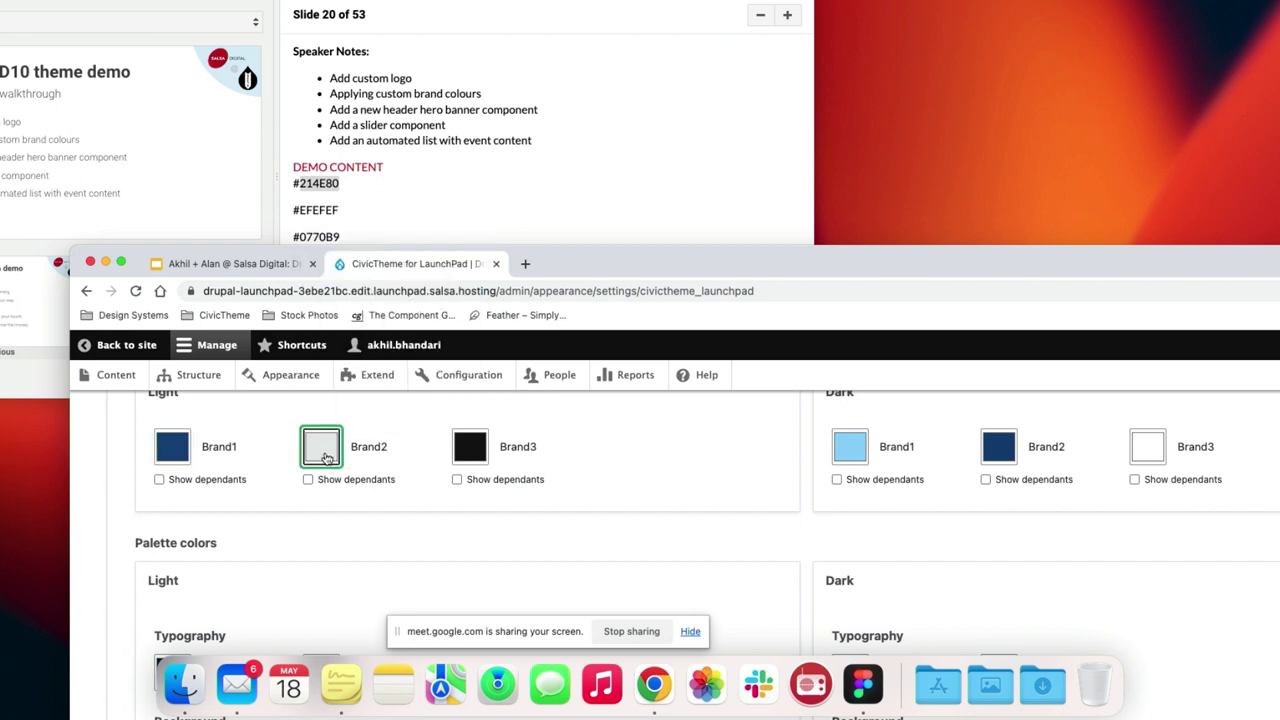
click(321, 453)
click(447, 414)
click(449, 413)
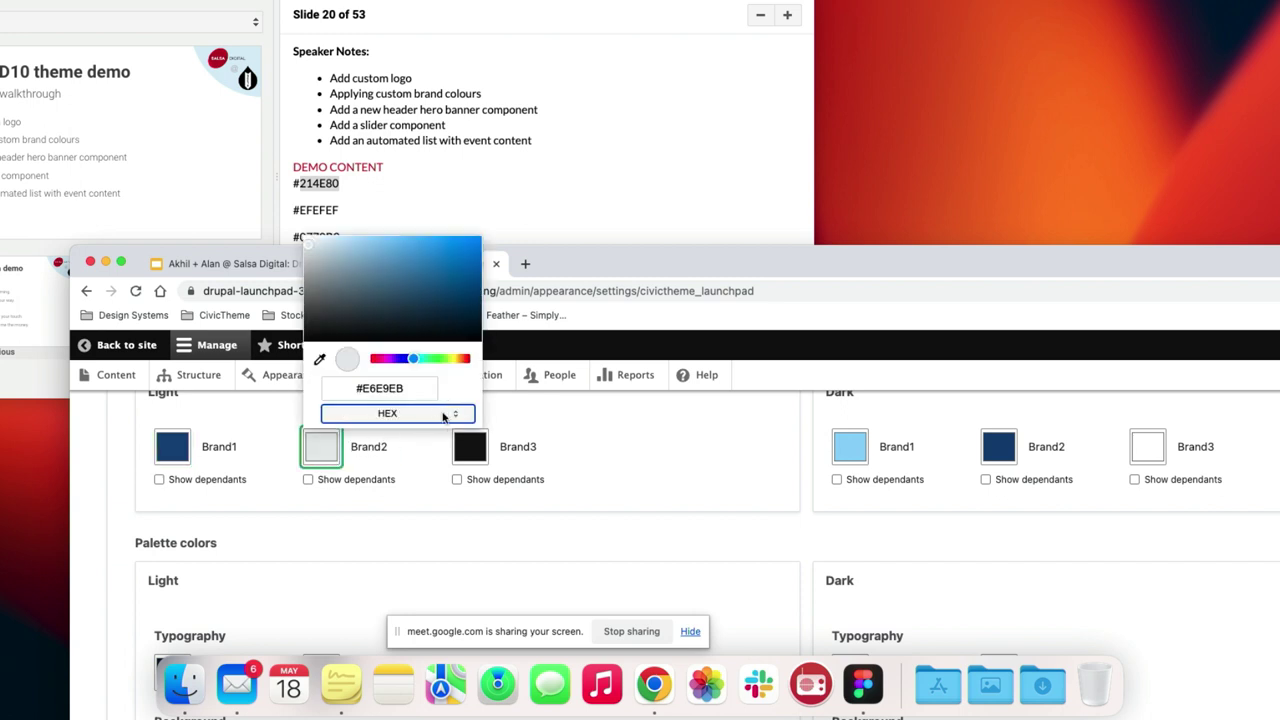
click(422, 400)
text(EFEFEF)
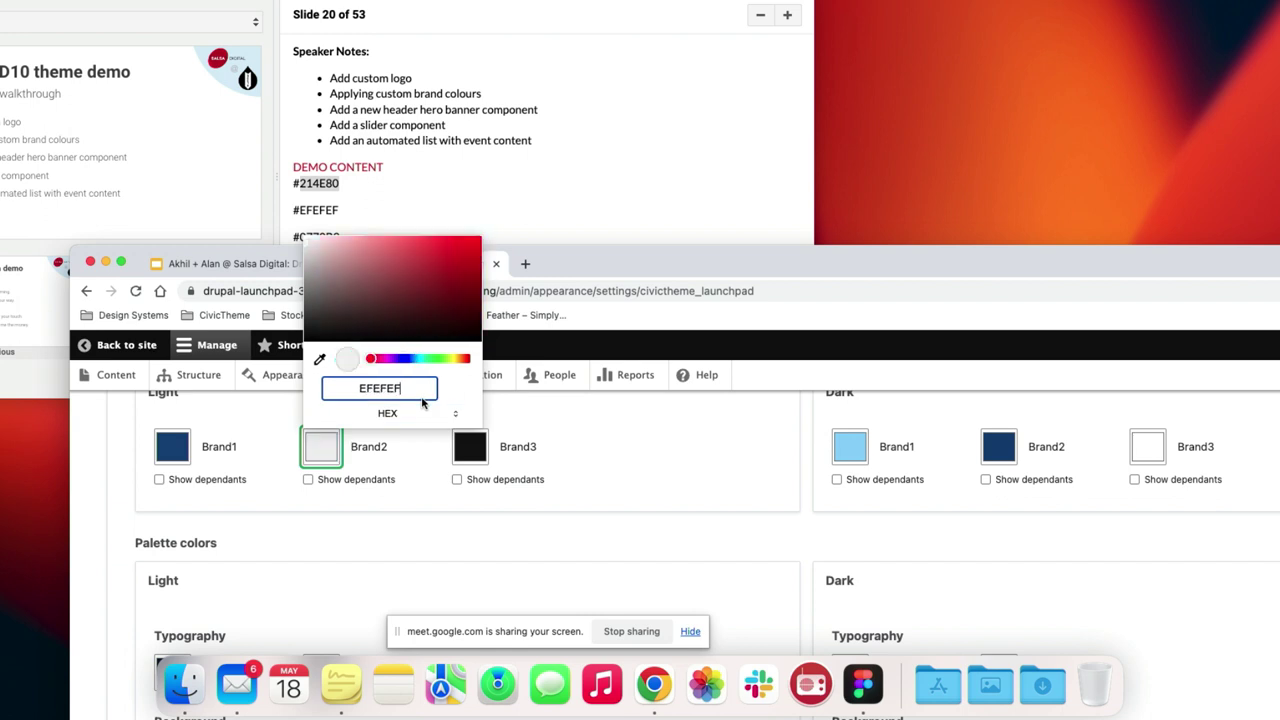
key(Return)
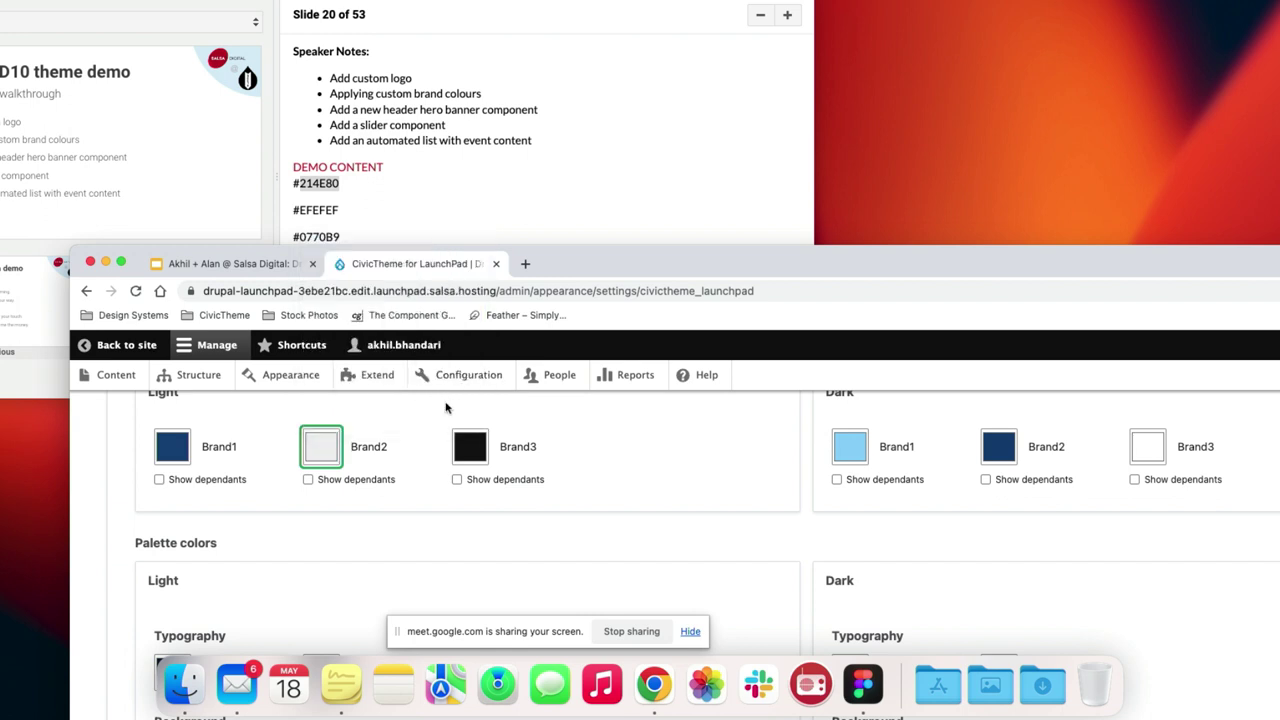
Set the light Brand3 color to hex 077089
click(465, 442)
click(604, 415)
click(603, 413)
click(581, 396)
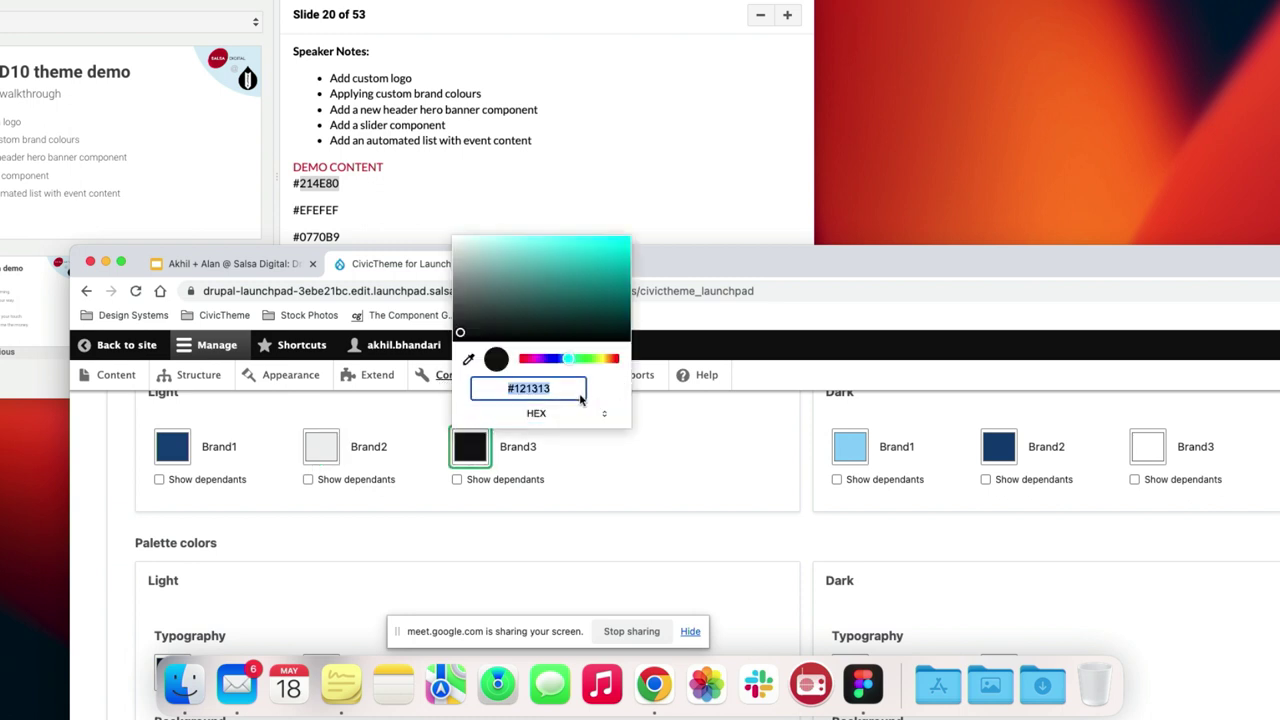
text(0770)
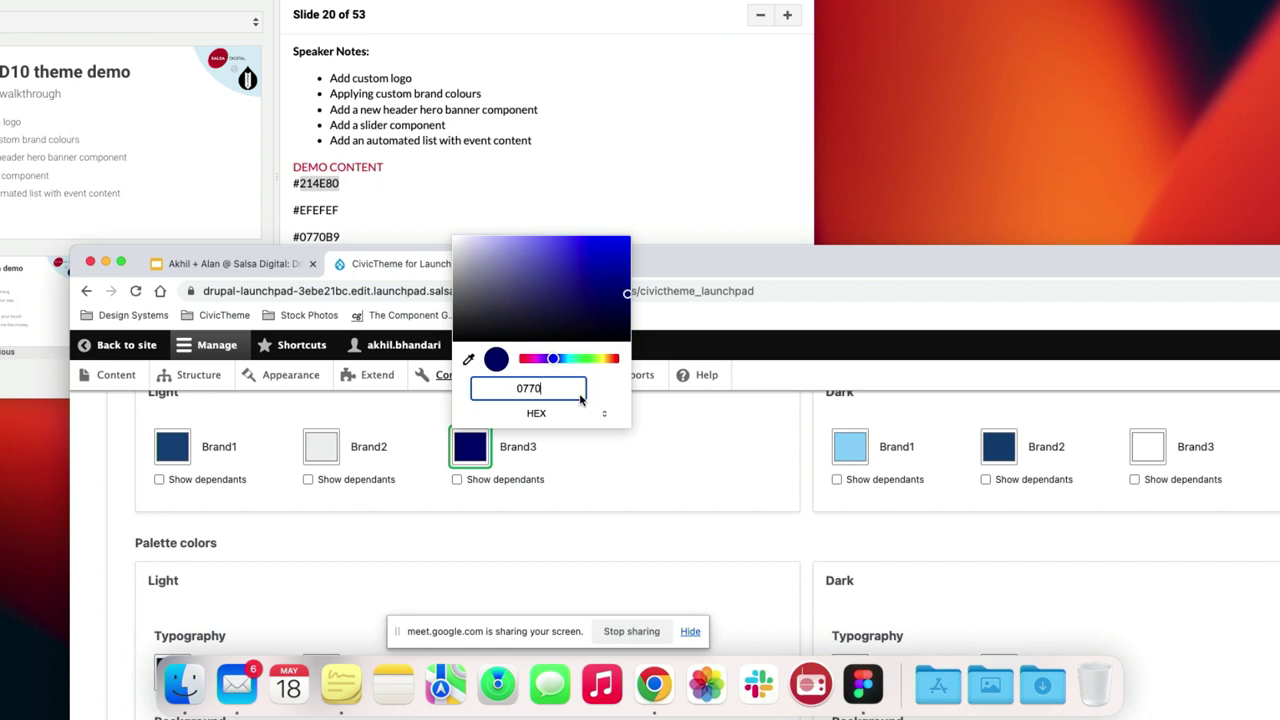
text(89)
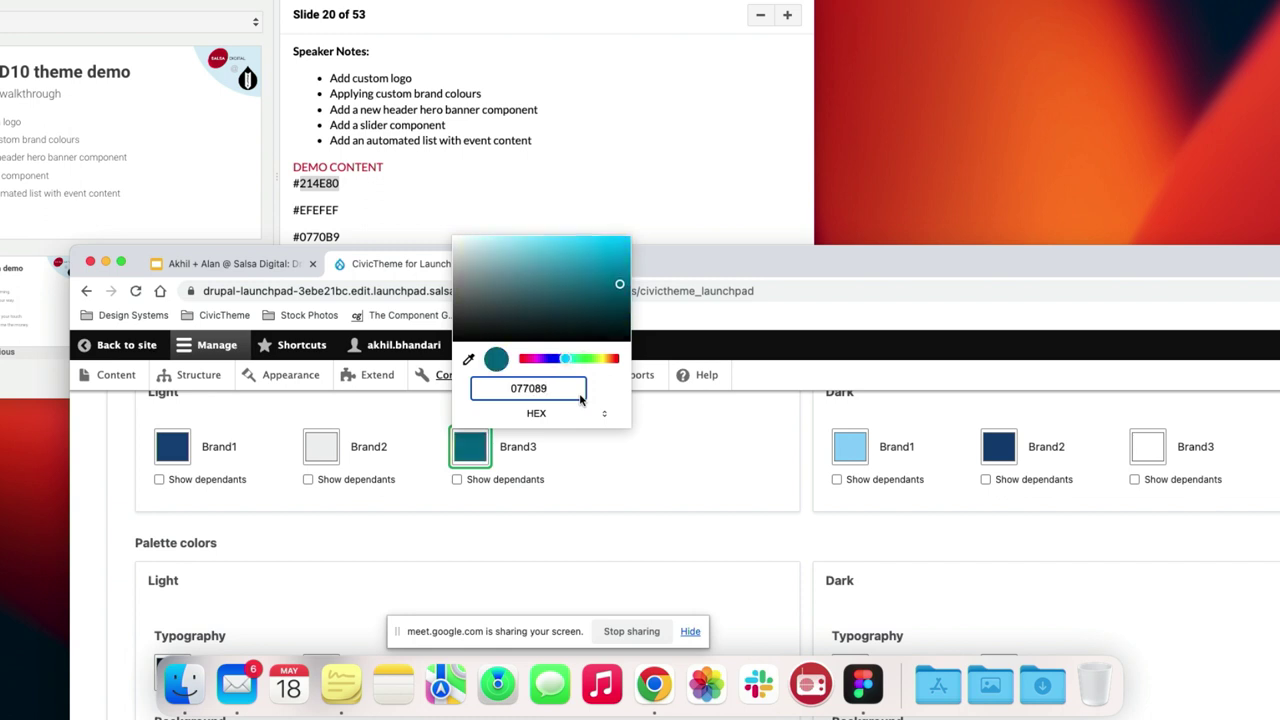
key(Return)
Expand the primary logo settings and choose Demo Logo.png from the Desktop as the Primary Light logo for Desktop
scroll(586, 423, up, 3)
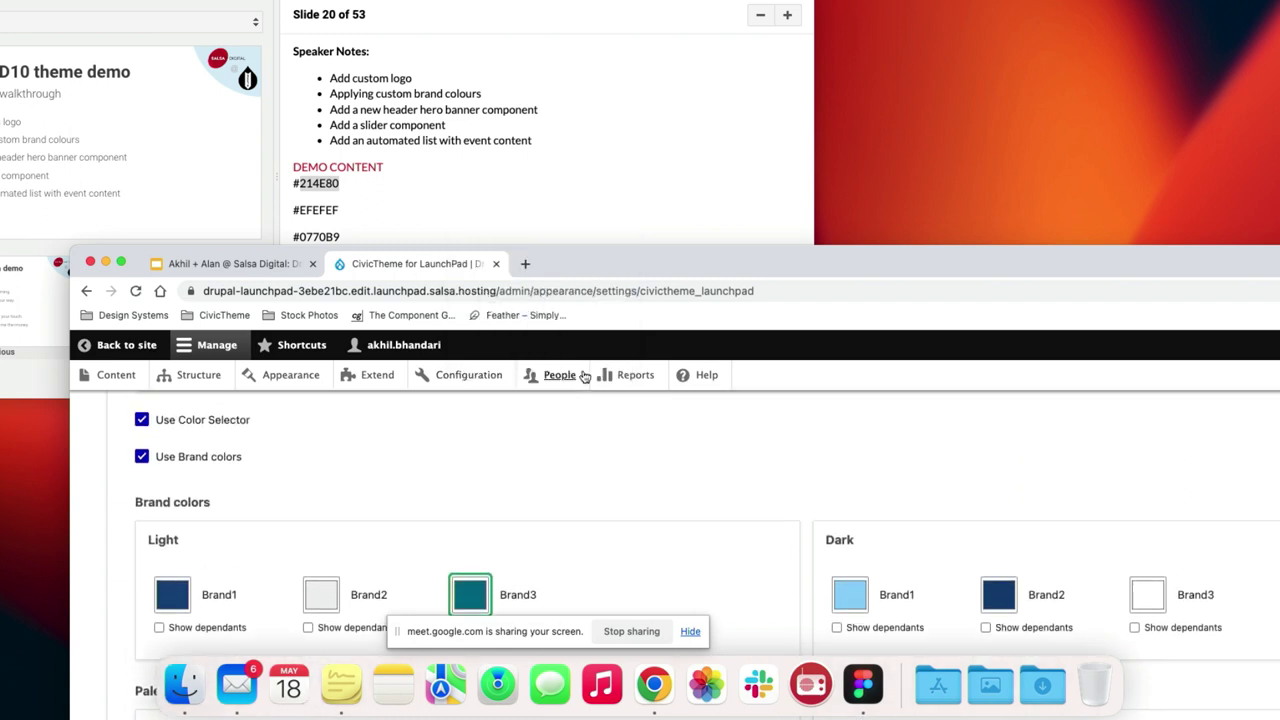
drag(625, 263, 550, 0)
scroll(537, 293, up, 3)
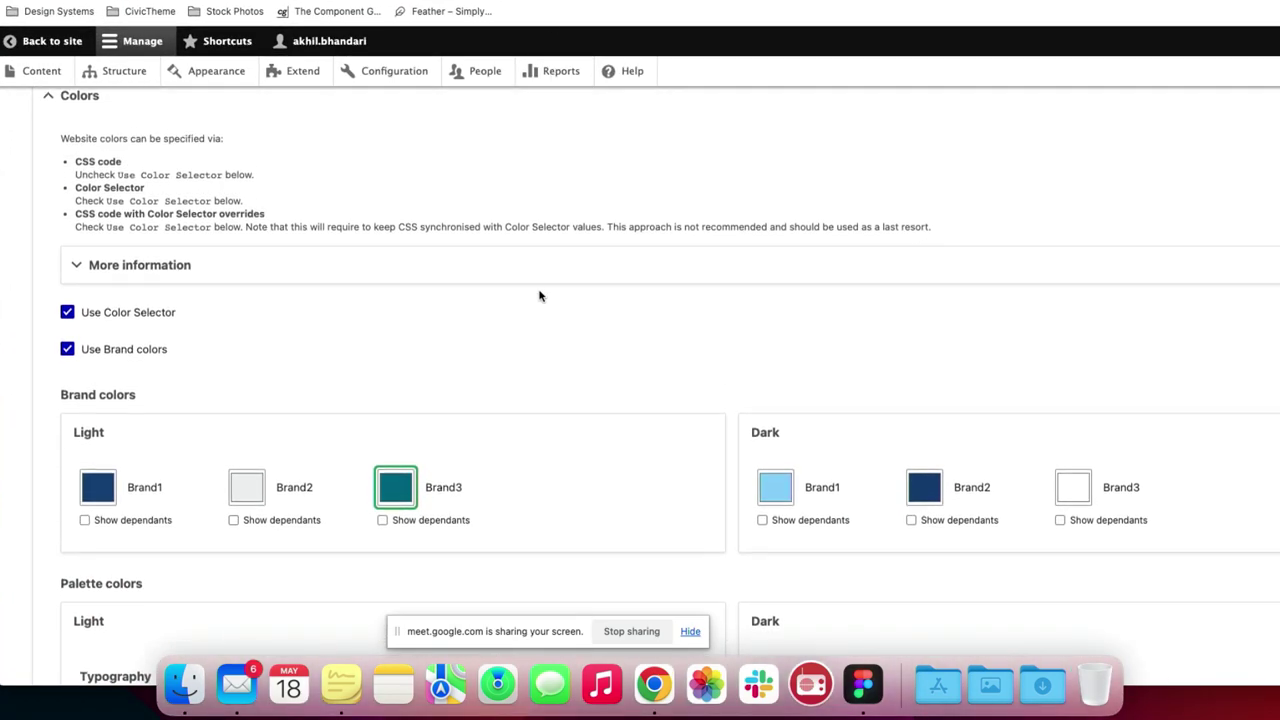
scroll(539, 296, up, 3)
scroll(539, 296, down, 13)
scroll(539, 296, down, 16)
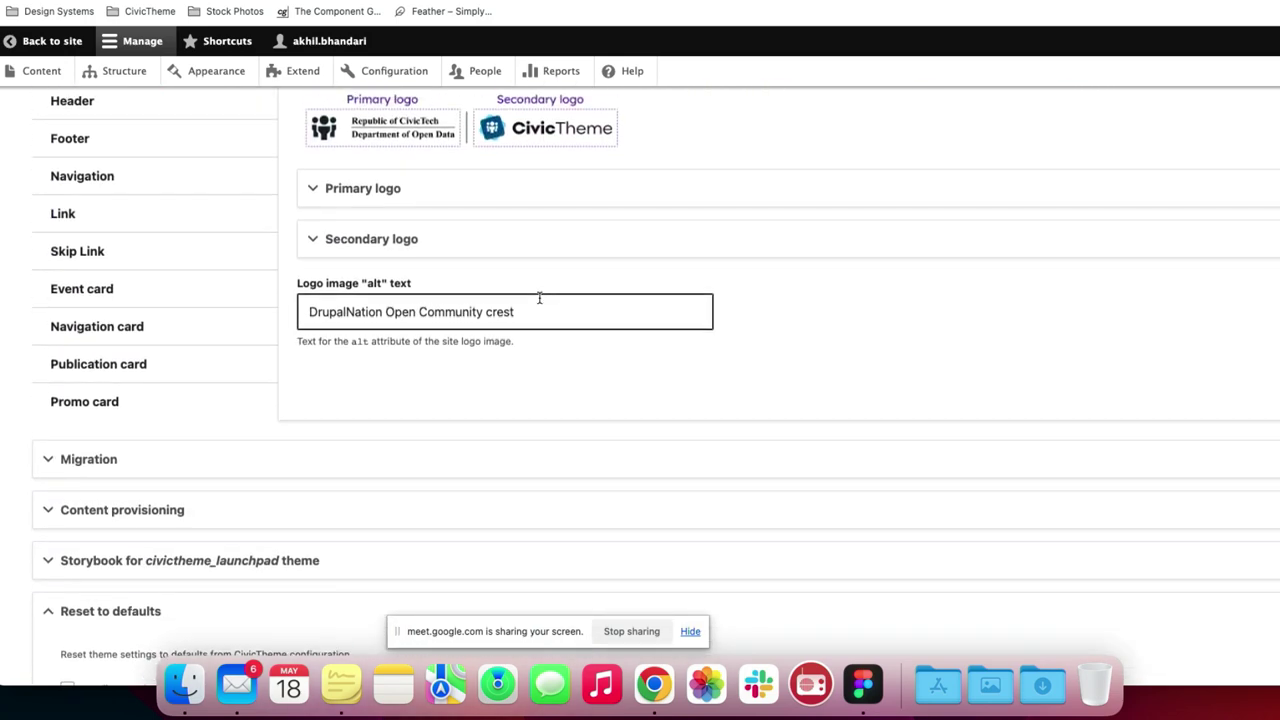
click(375, 201)
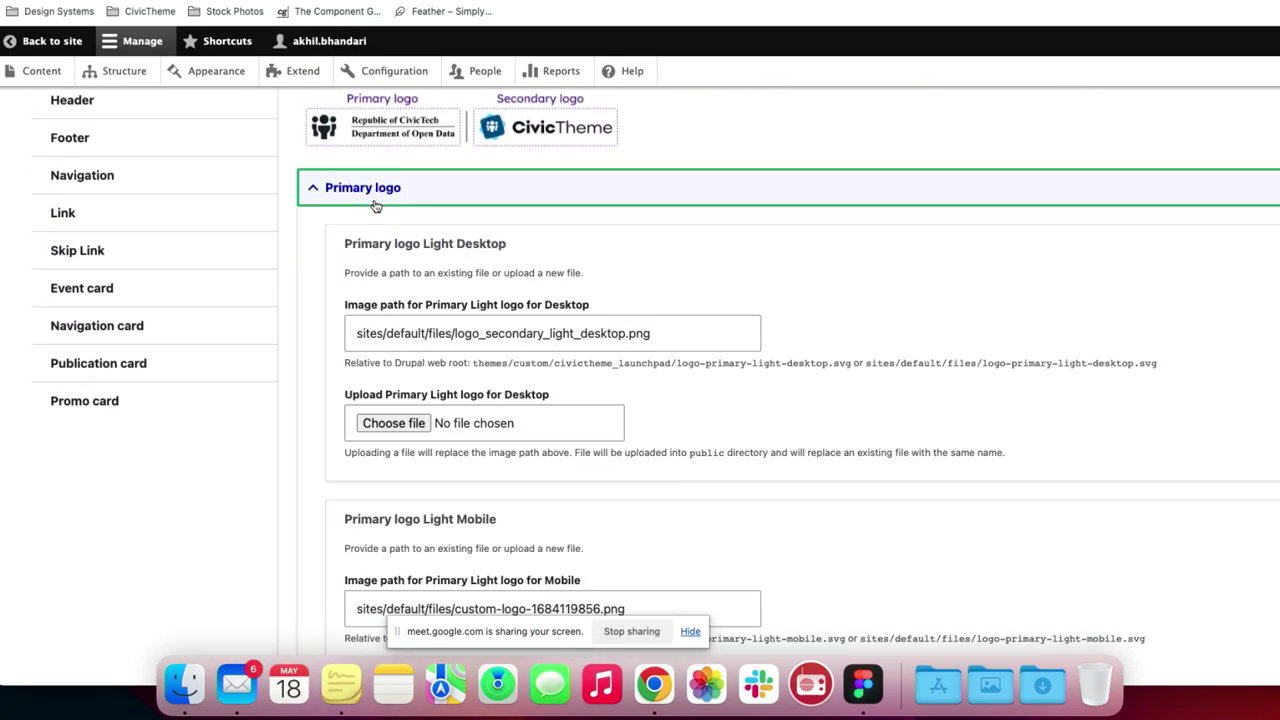
click(410, 385)
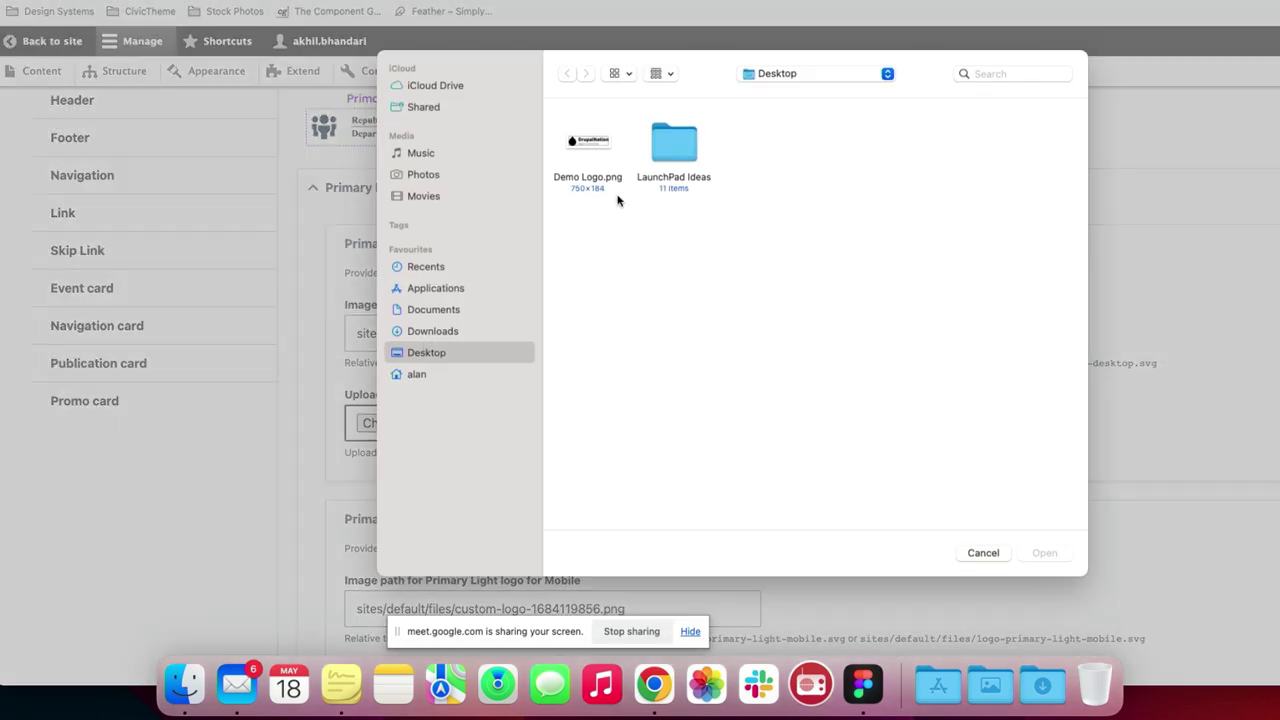
double_click(586, 152)
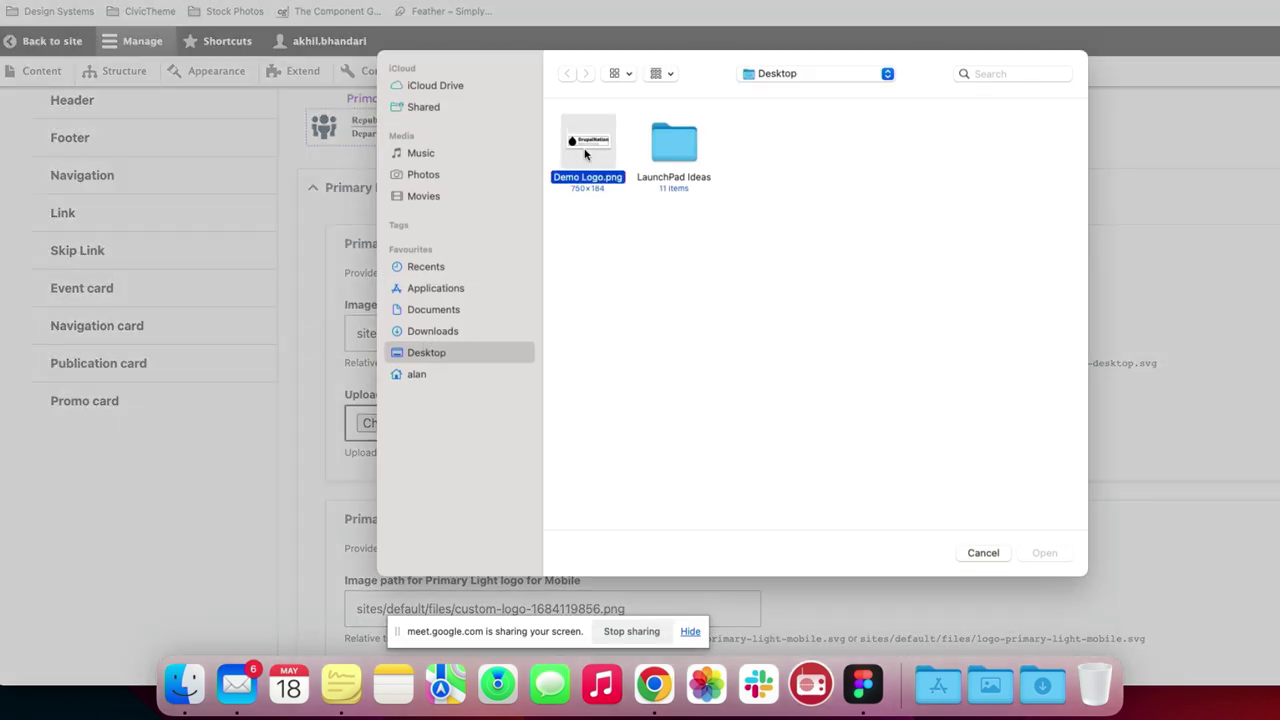
Save the CivicTheme for LaunchPad theme configuration with the uploaded primary logo
scroll(360, 360, down, 2)
scroll(364, 360, down, 1)
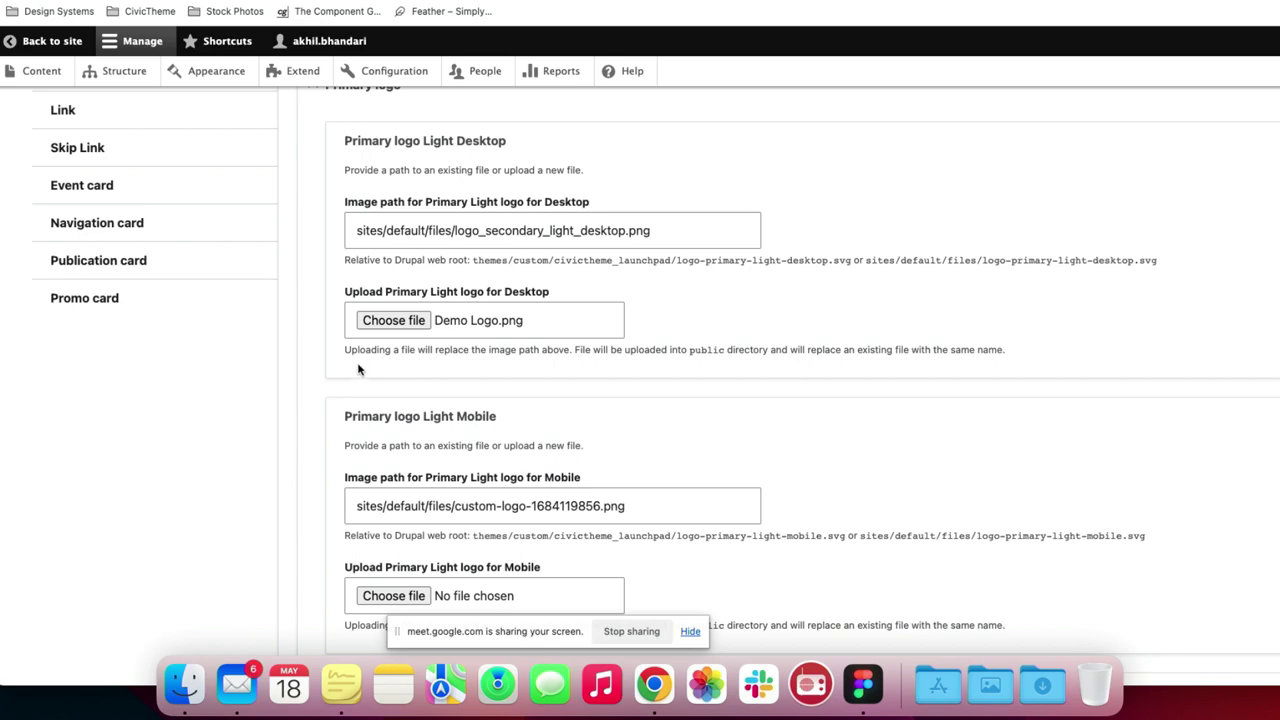
scroll(360, 365, down, 3)
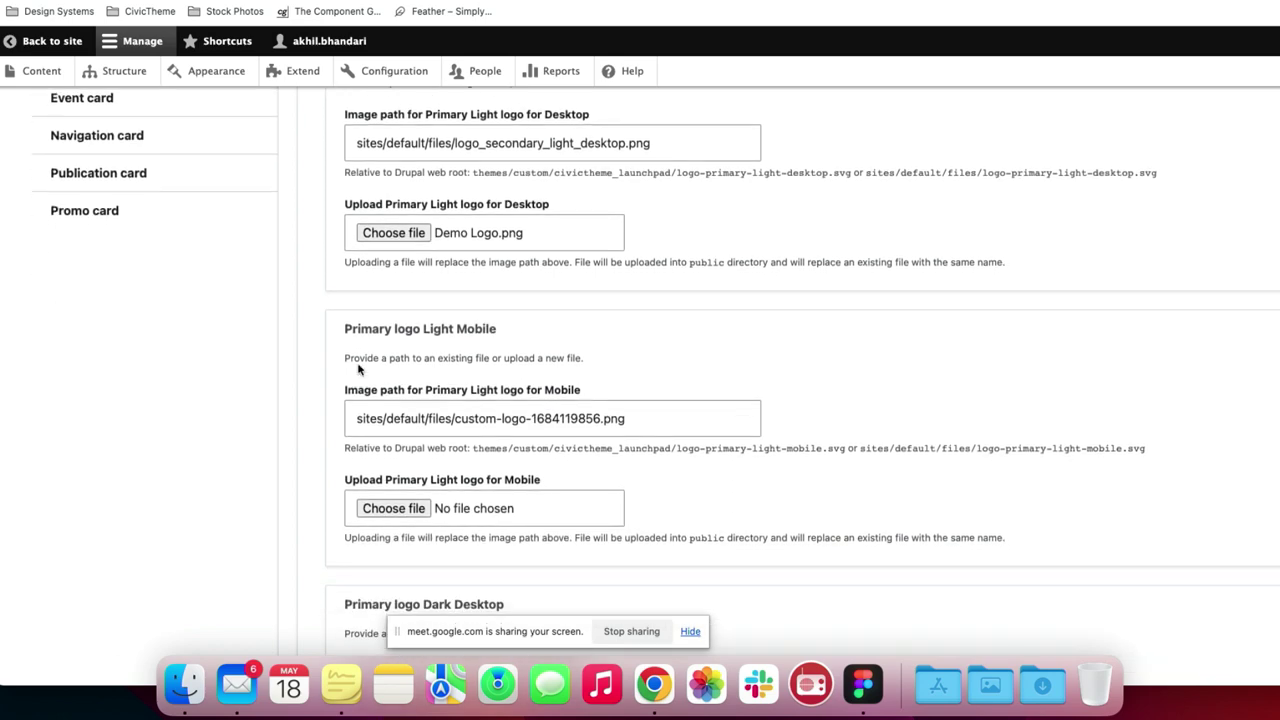
scroll(359, 369, down, 5)
scroll(359, 369, down, 12)
scroll(358, 366, down, 13)
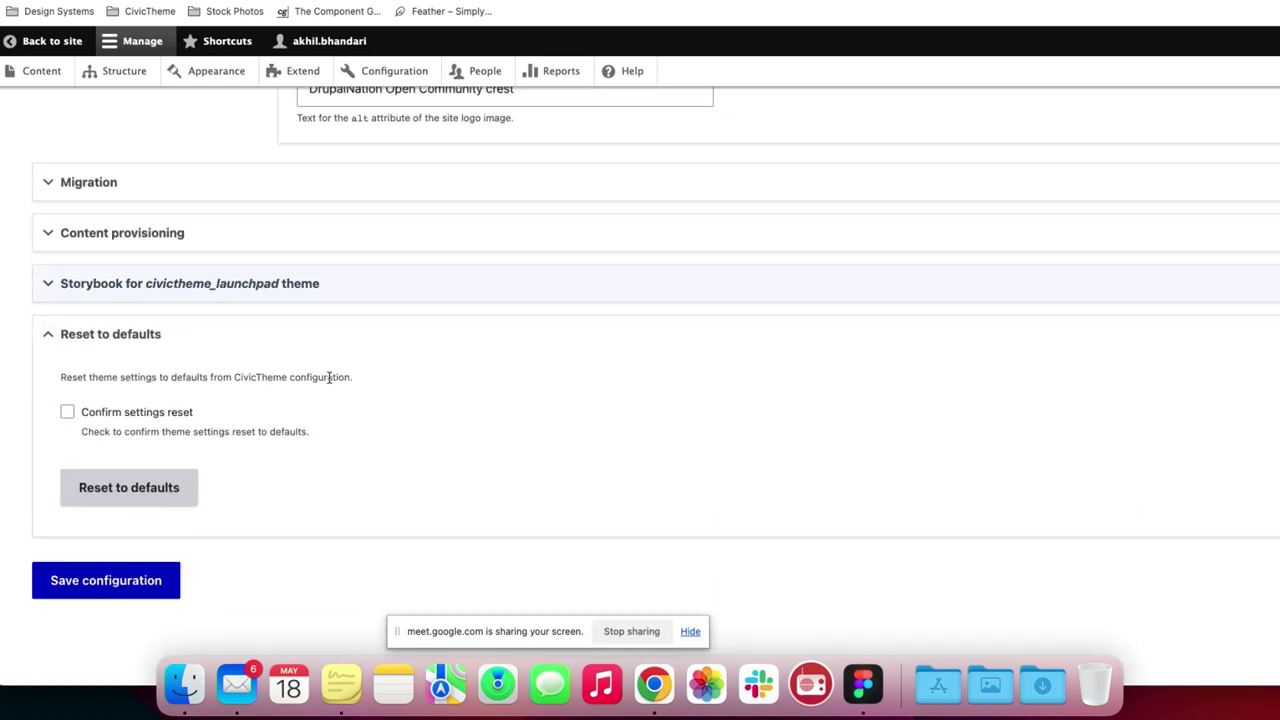
click(107, 593)
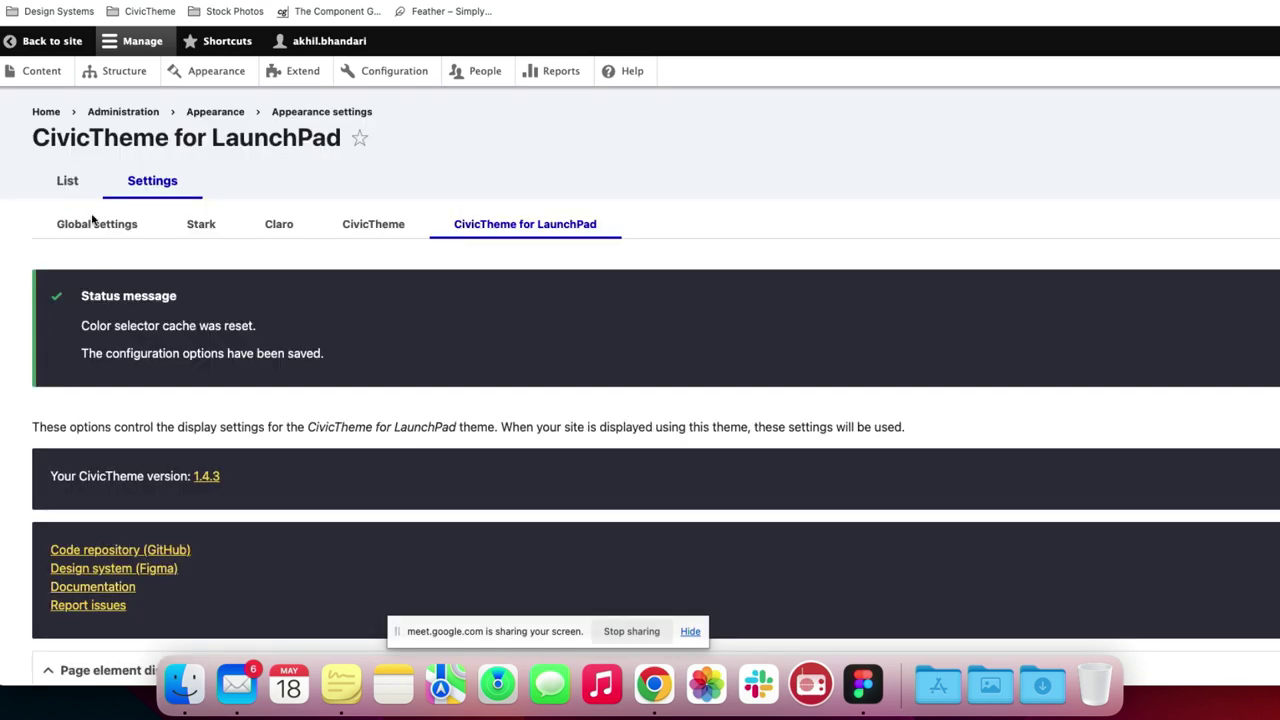
Go to the site's home page, check the applied logo and brand colors, and open the page for editing
click(45, 113)
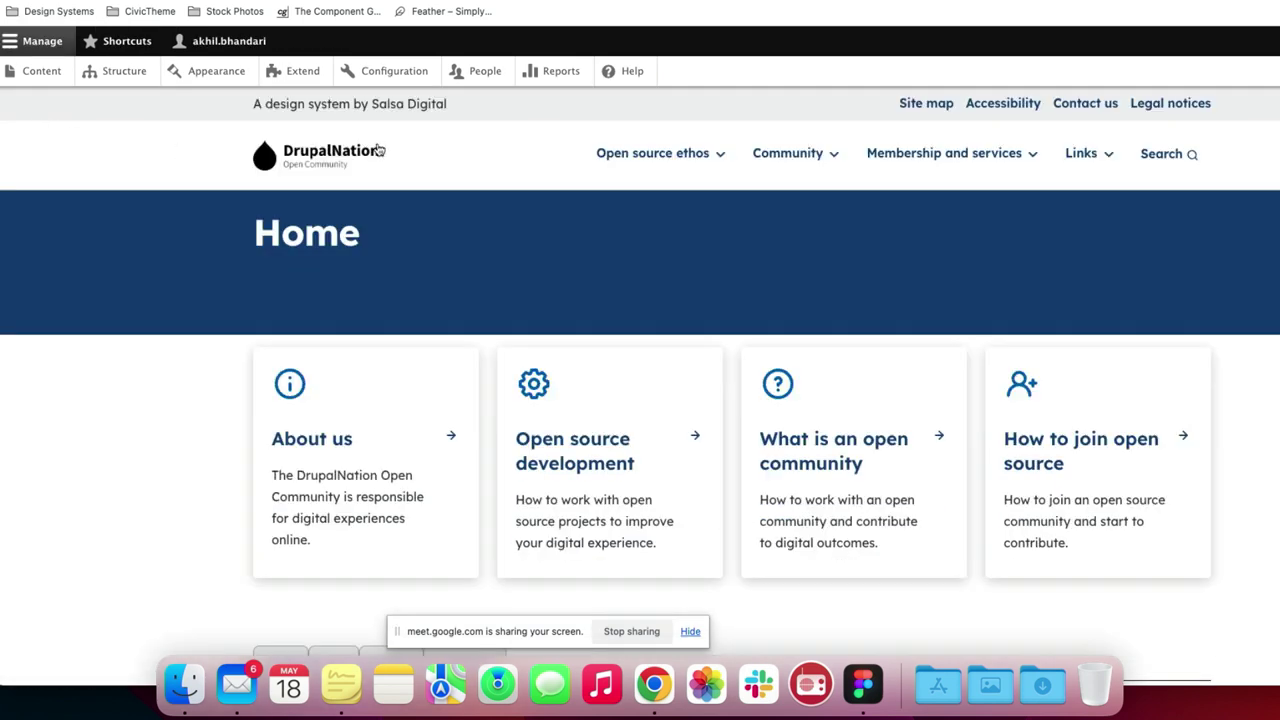
scroll(436, 213, down, 3)
scroll(437, 214, down, 5)
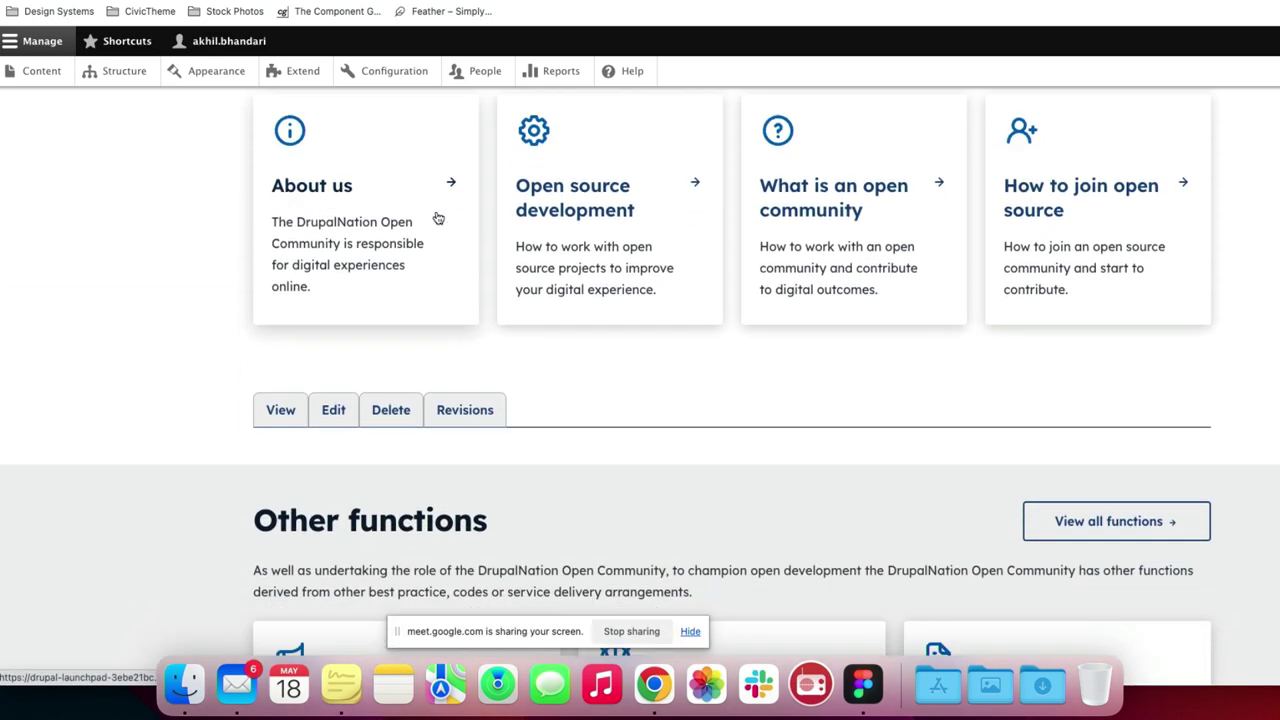
click(333, 343)
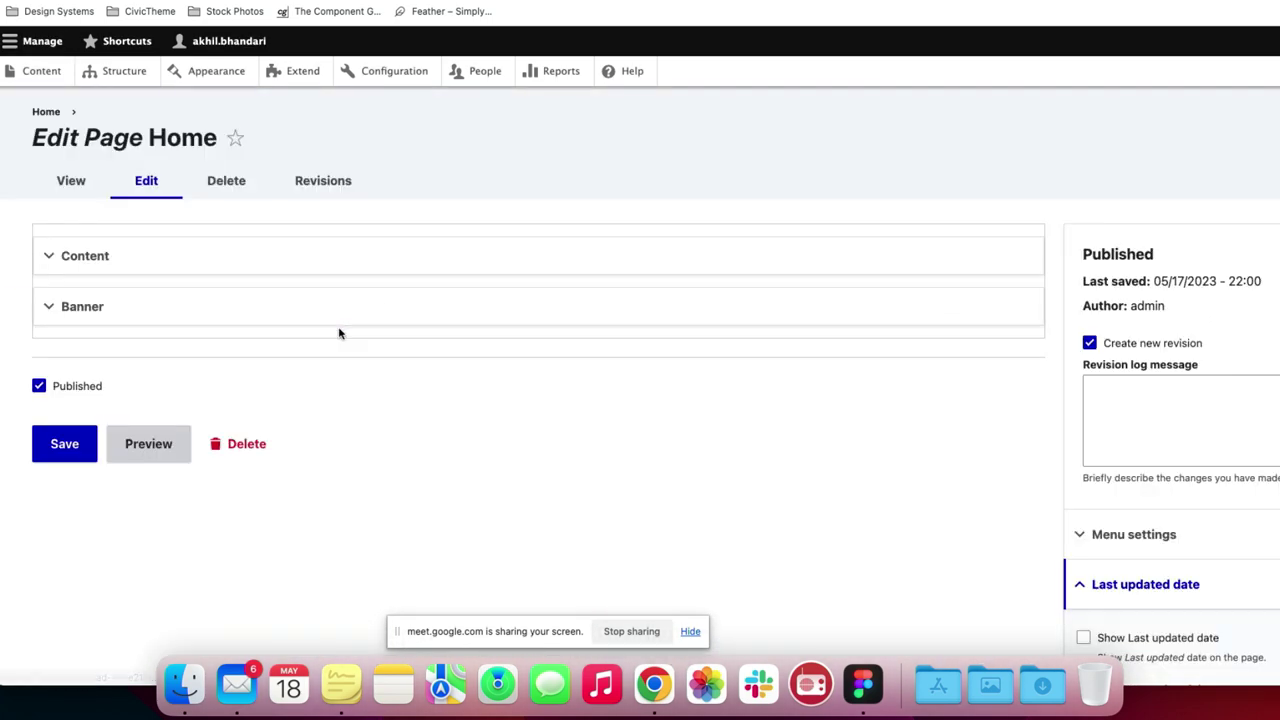
click(190, 330)
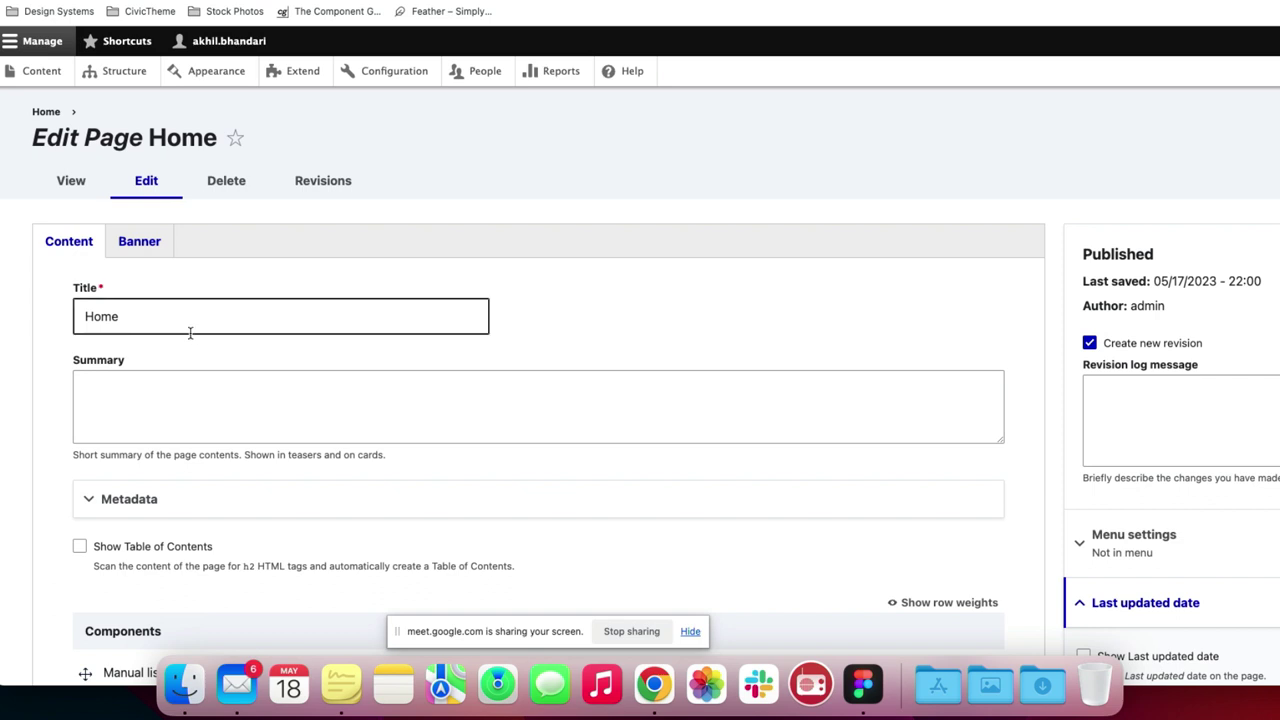
Replace the page title with "DrupalNation Open Community" copied from the presentation's speaker notes
double_click(112, 316)
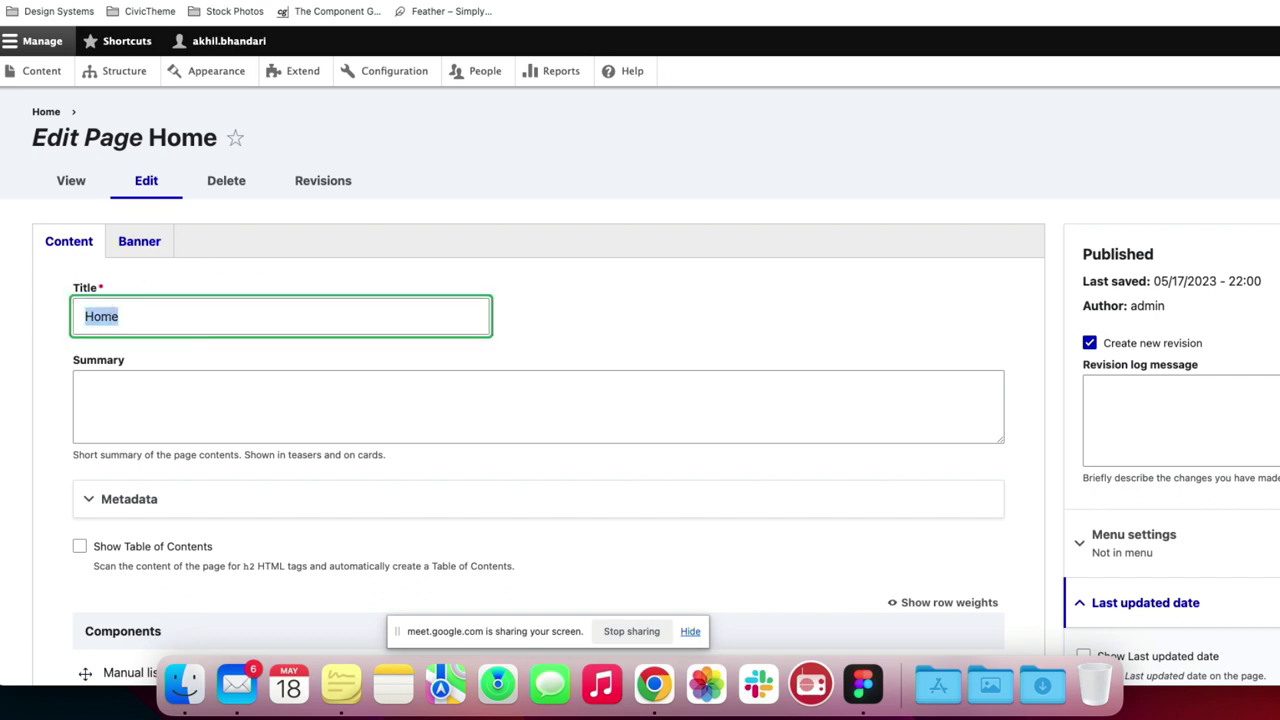
key(ctrl+super+f)
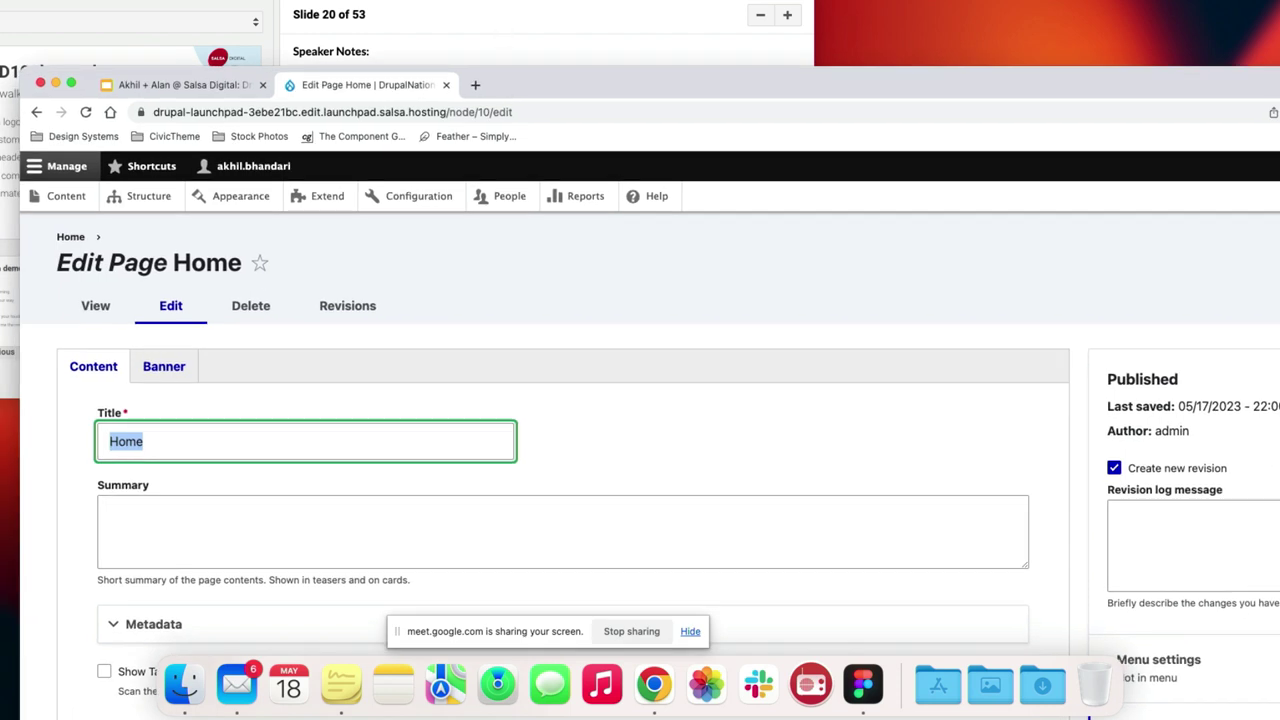
click(484, 48)
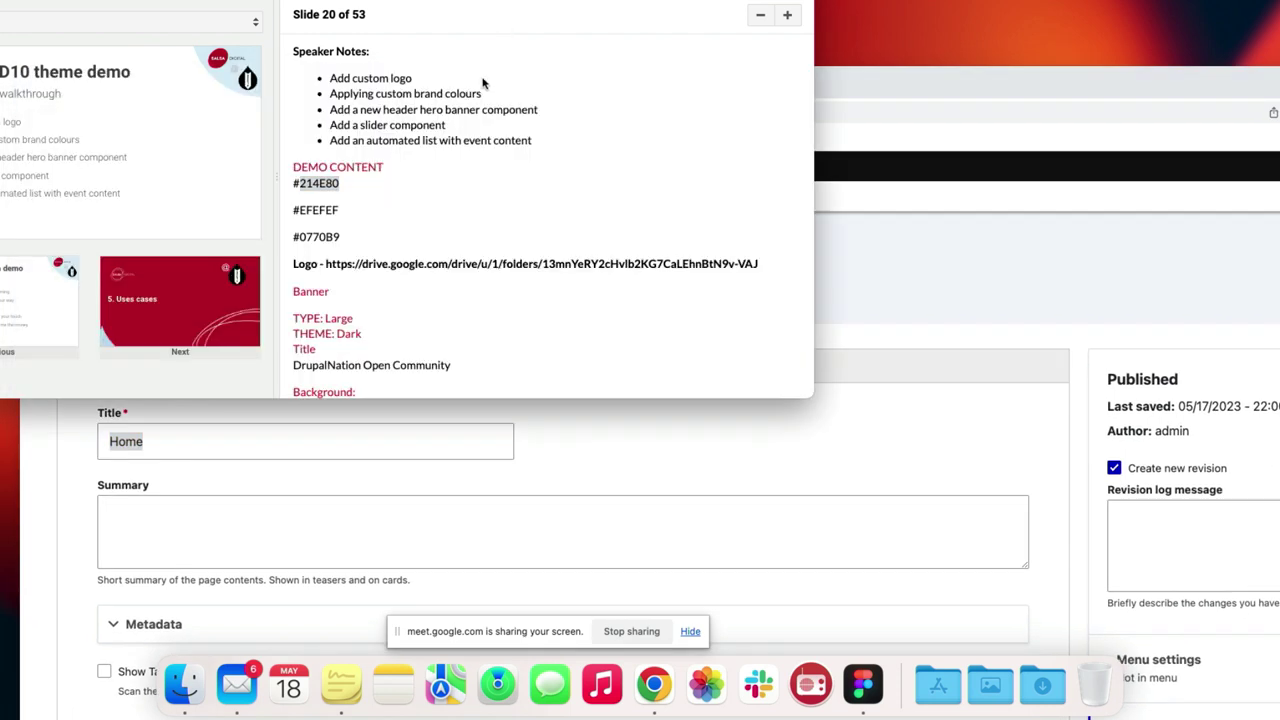
scroll(482, 80, down, 5)
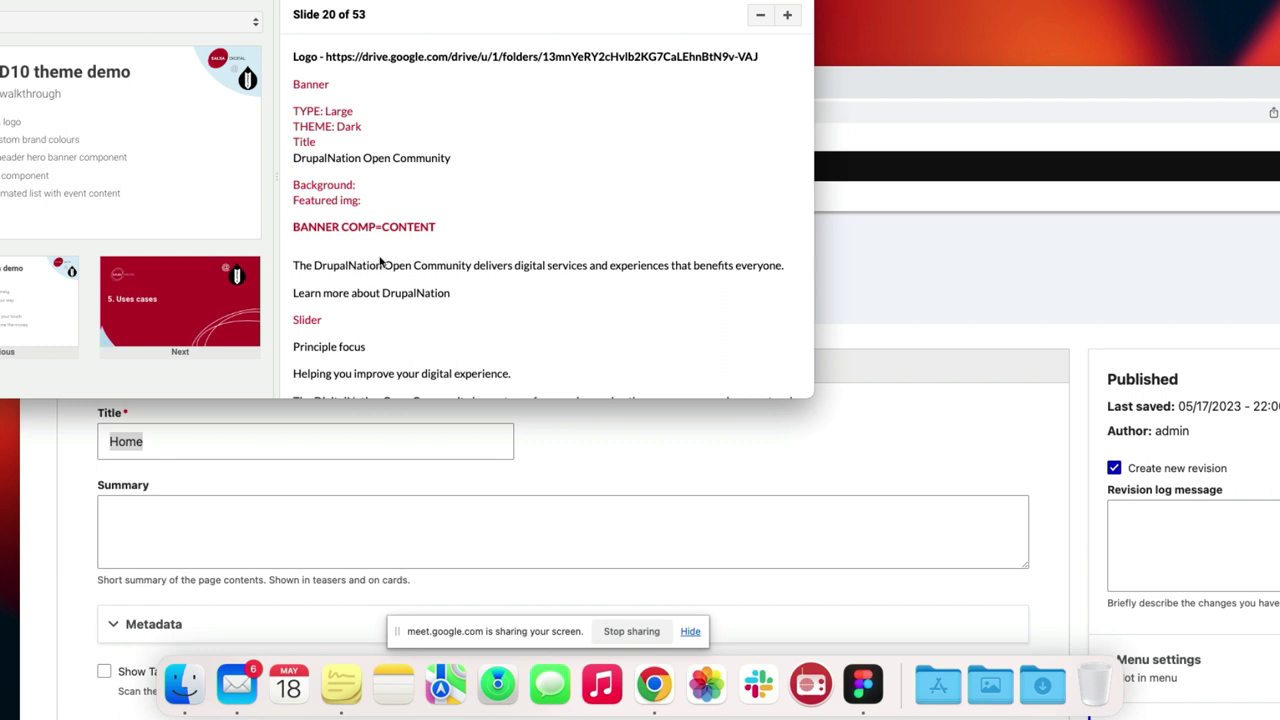
triple_click(350, 157)
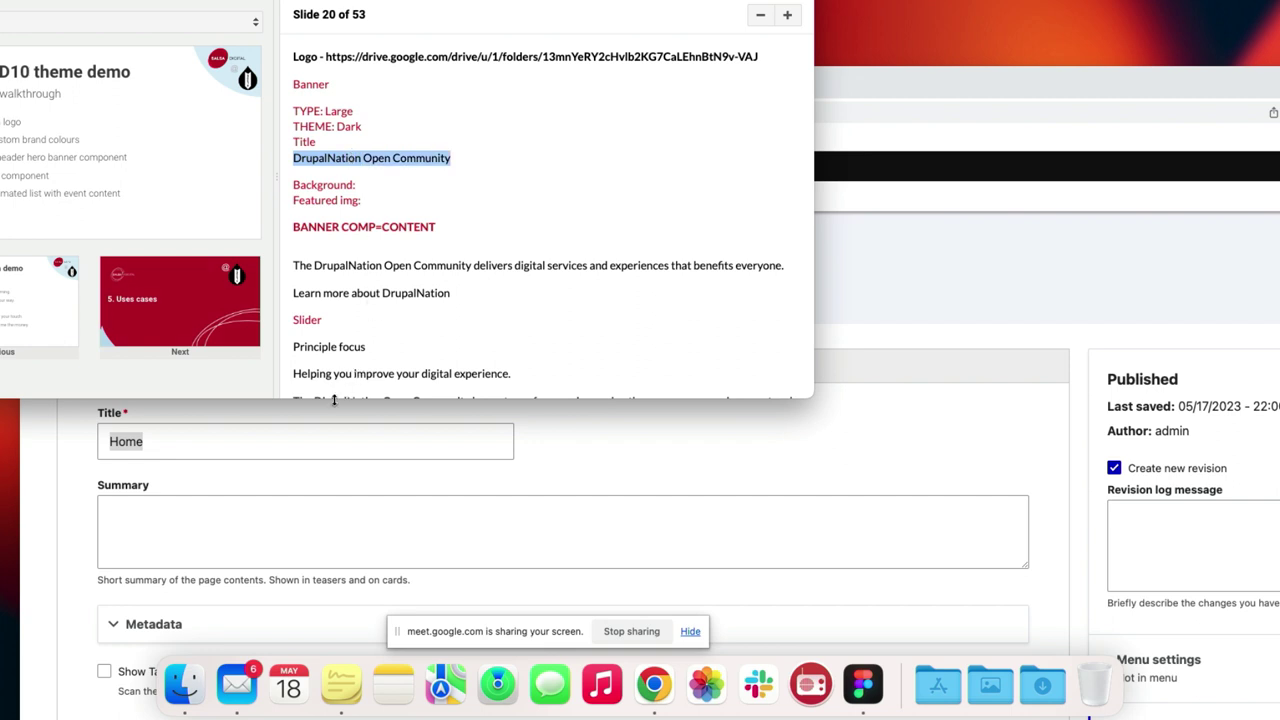
click(296, 430)
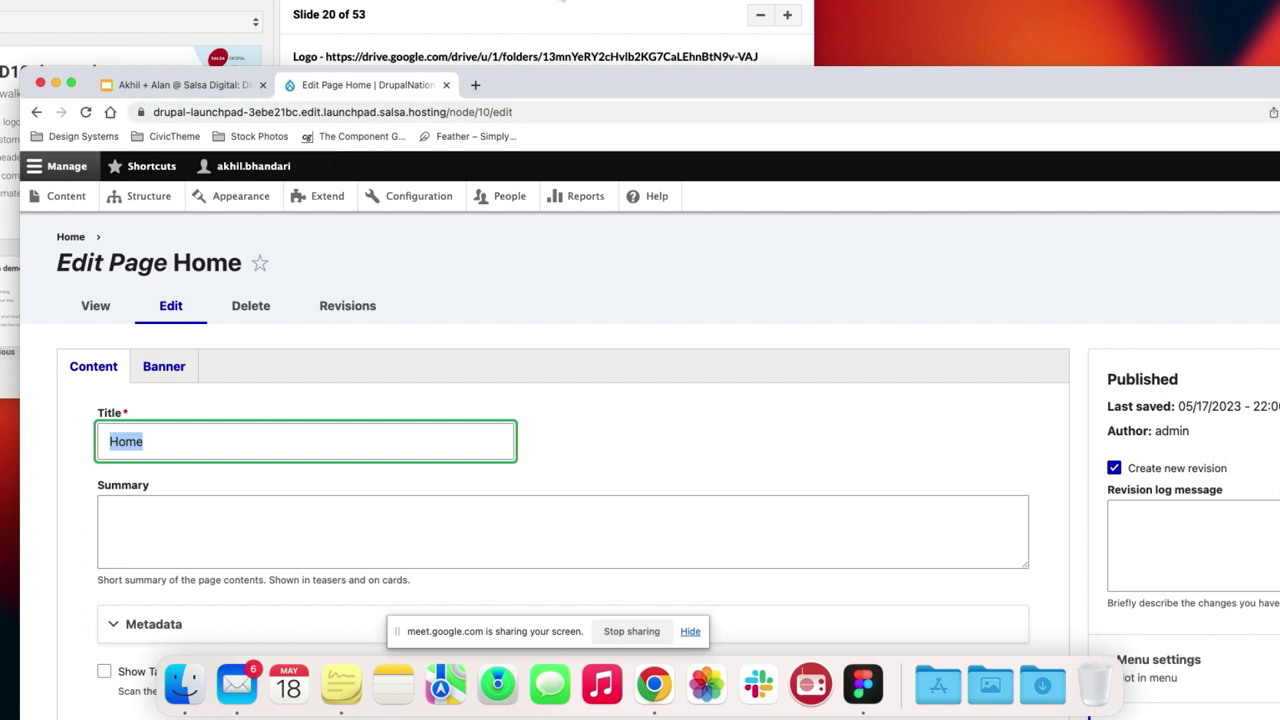
click(556, 6)
double_click(420, 160)
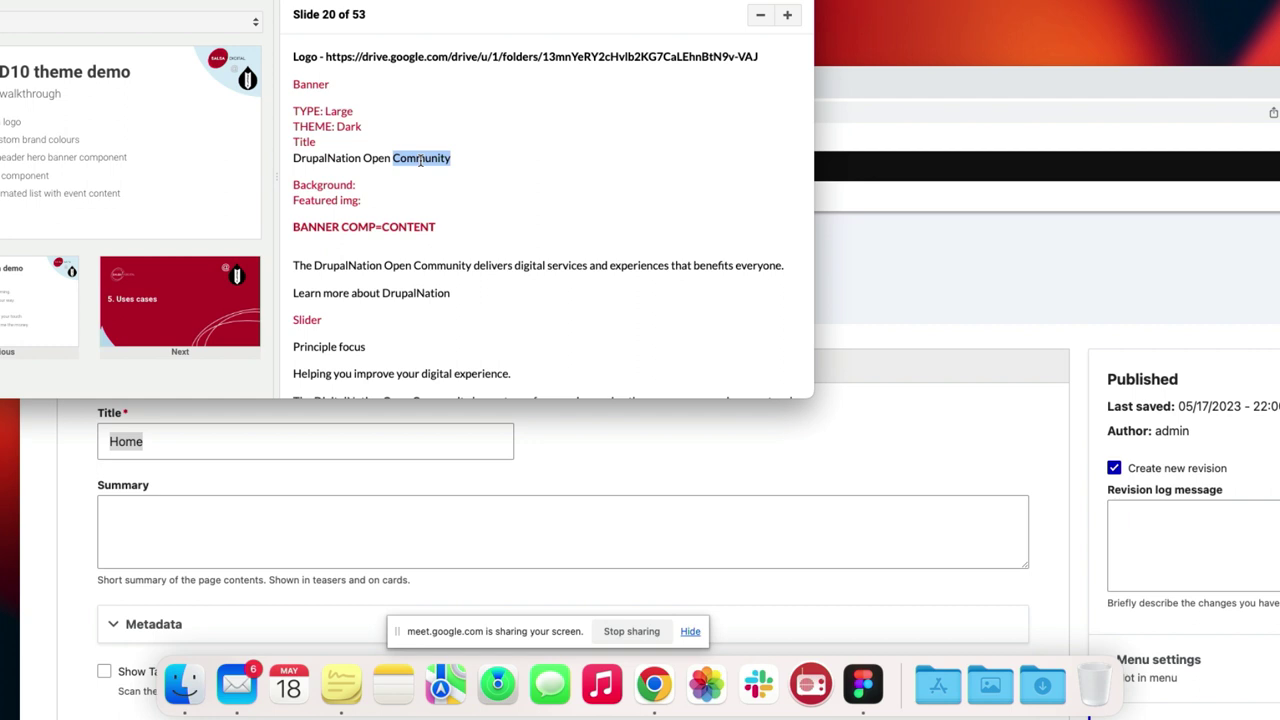
triple_click(420, 160)
key(super+c)
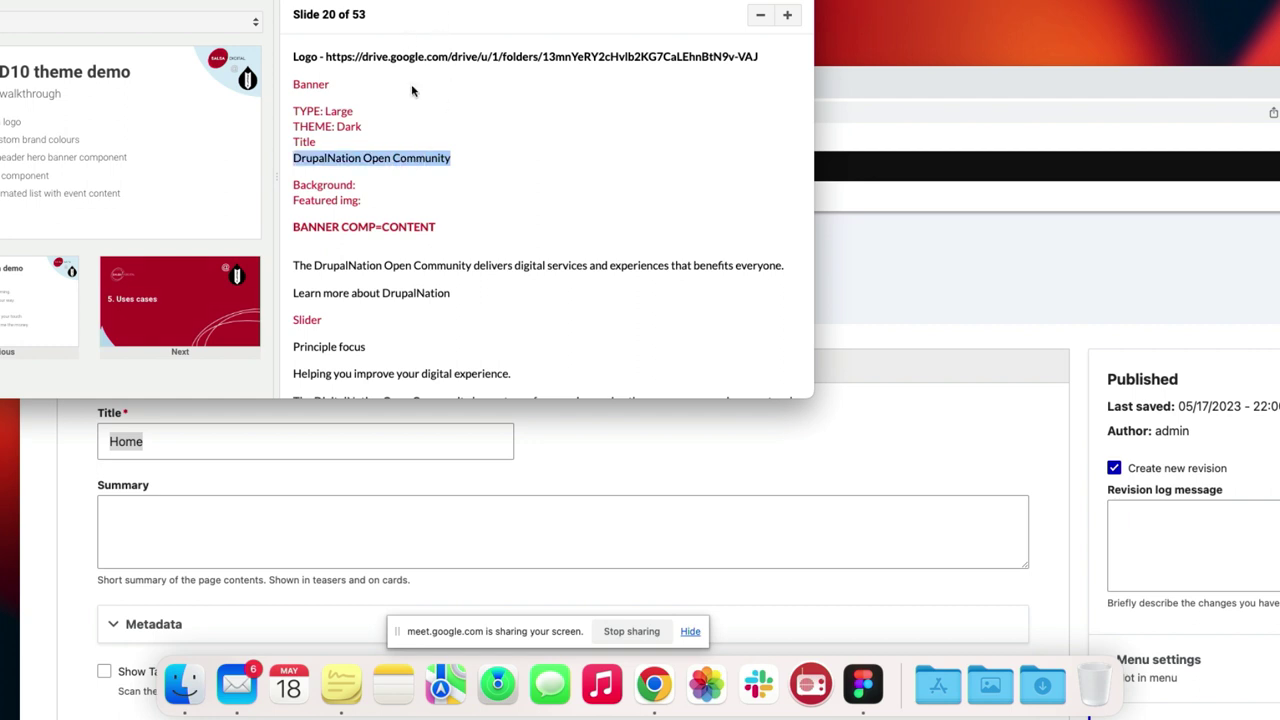
click(151, 441)
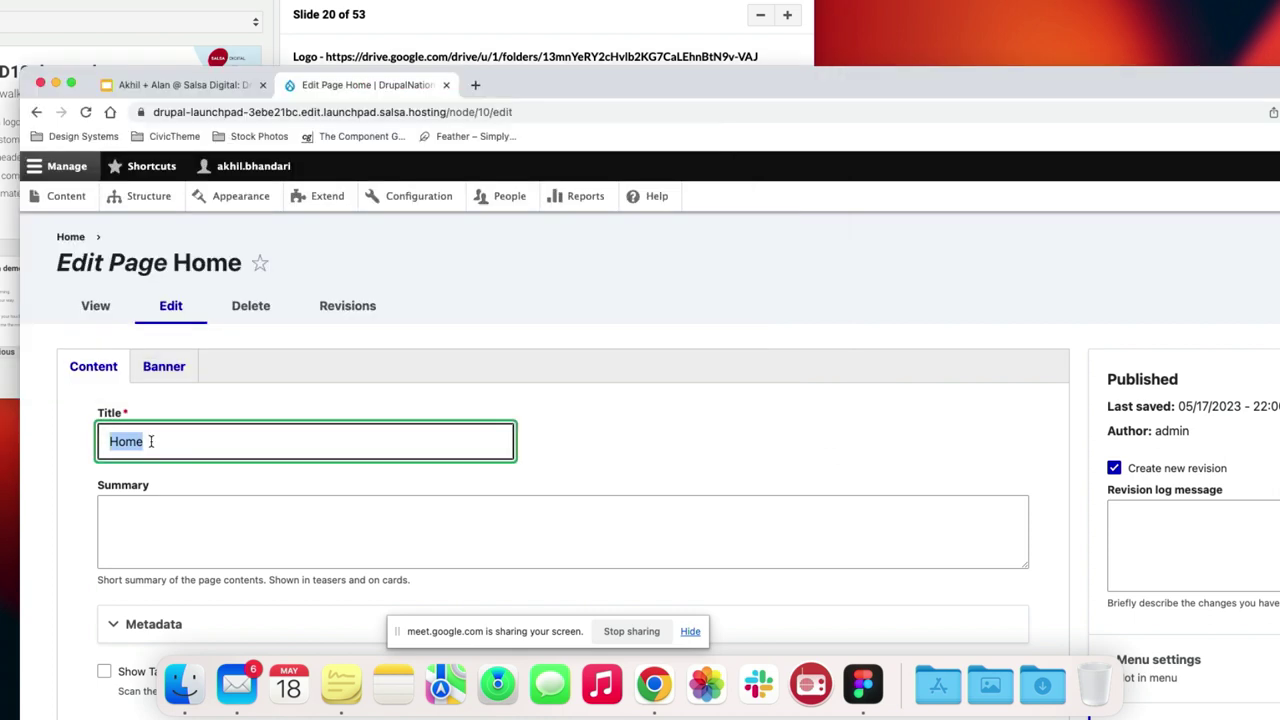
key(super+v)
Review the page's summary, metadata and component settings in its content section
click(266, 536)
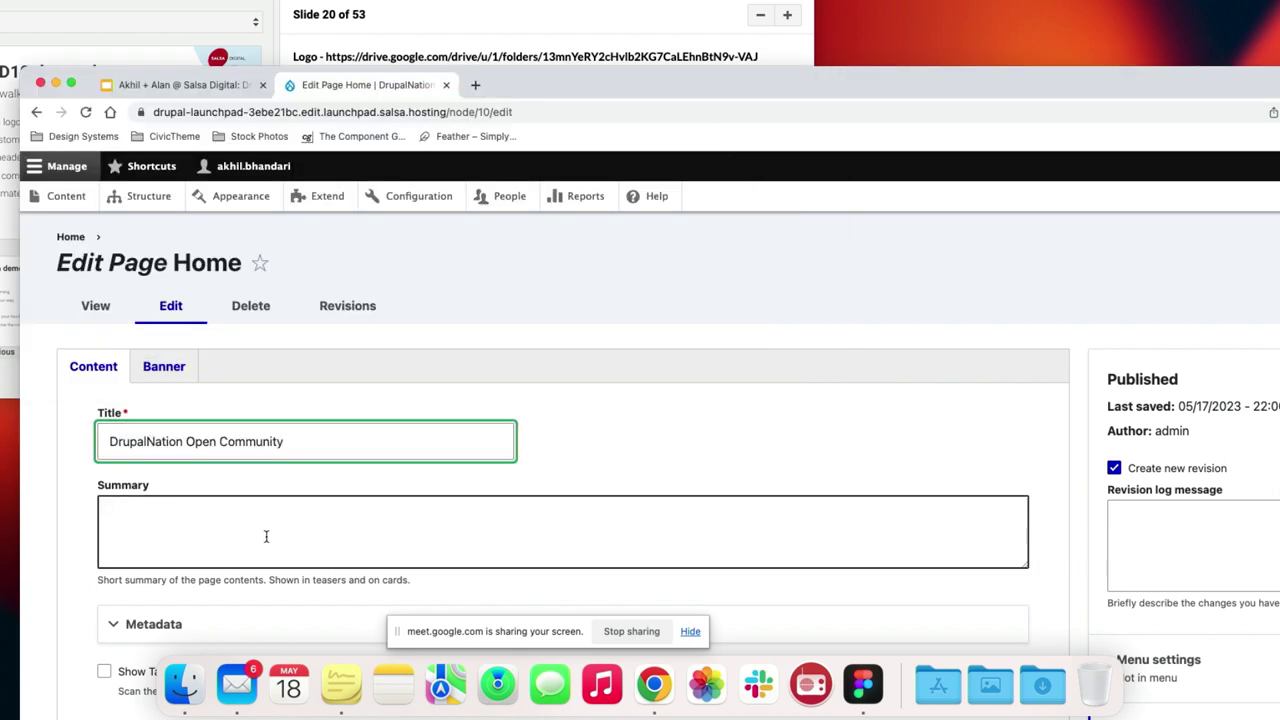
click(330, 528)
scroll(345, 490, down, 7)
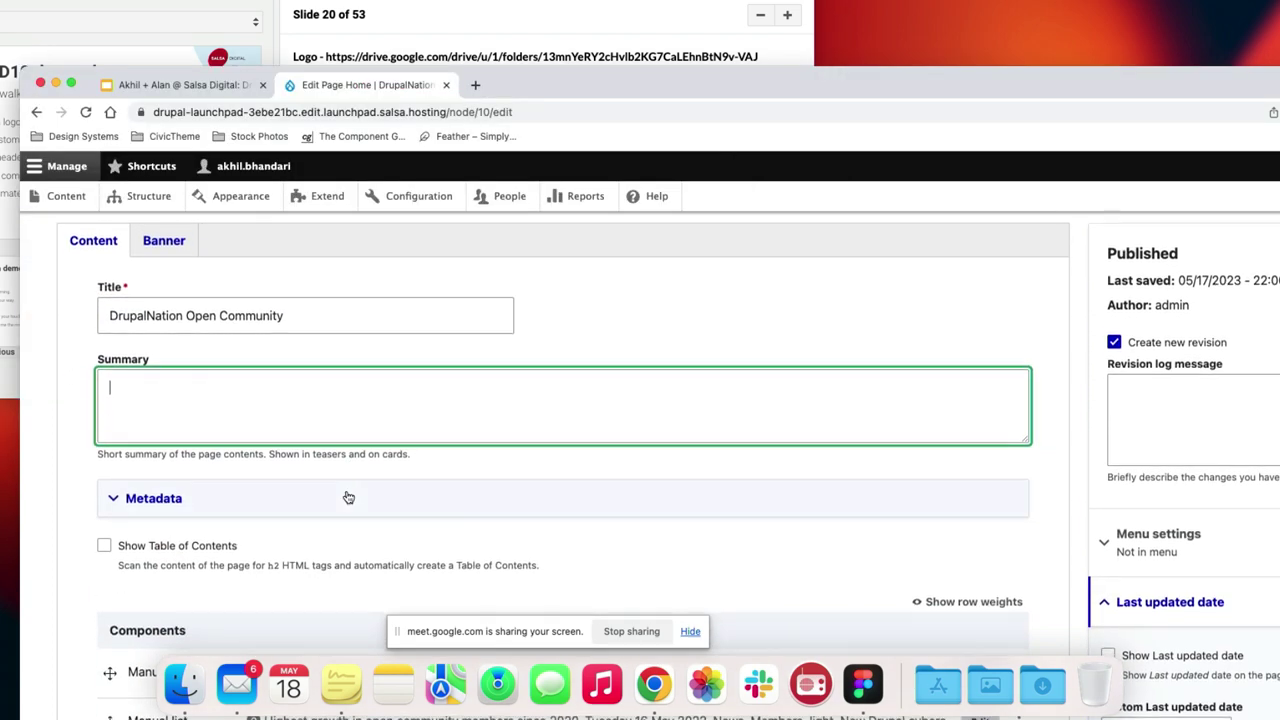
scroll(320, 476, down, 1)
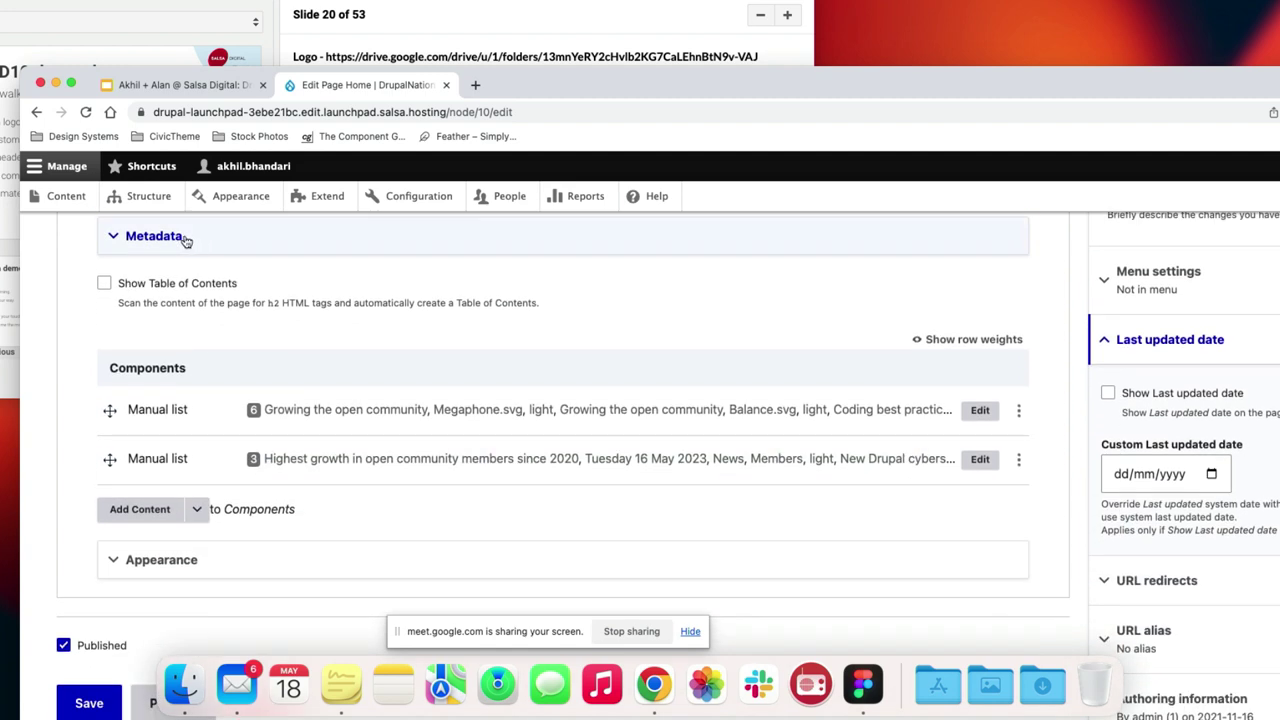
click(153, 236)
click(153, 236)
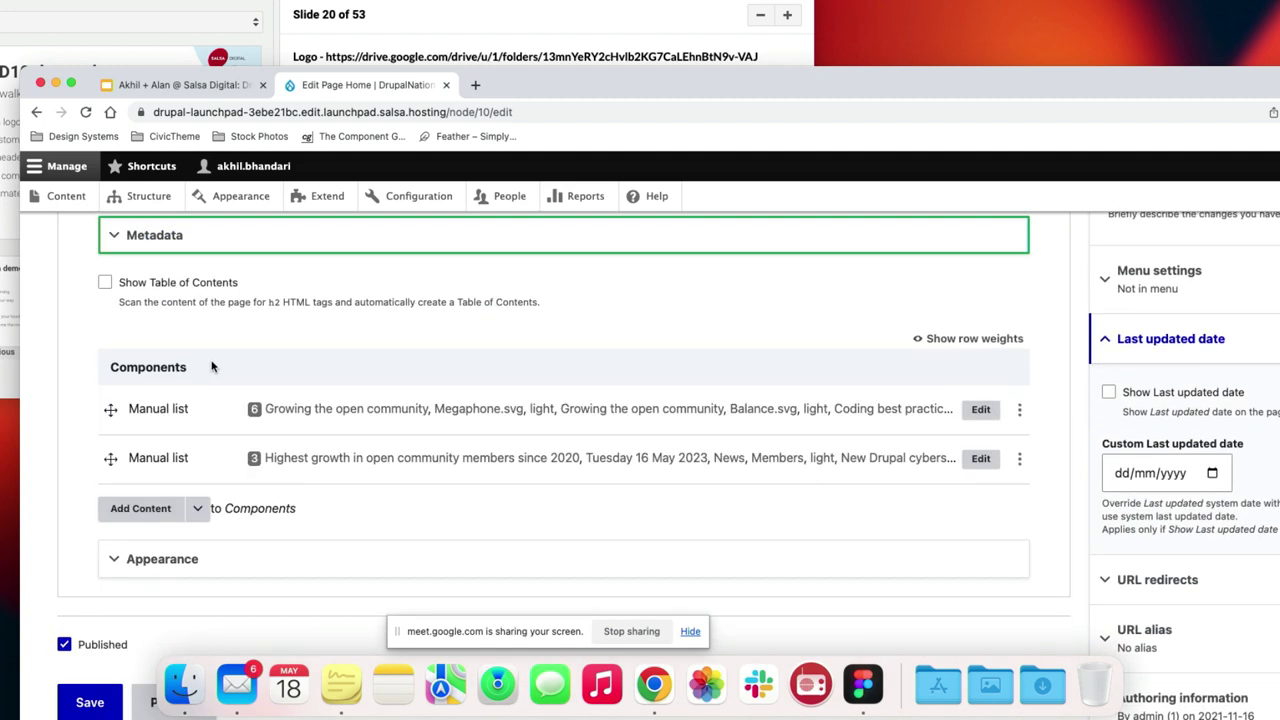
scroll(213, 350, down, 2)
scroll(213, 350, up, 2)
scroll(213, 350, up, 6)
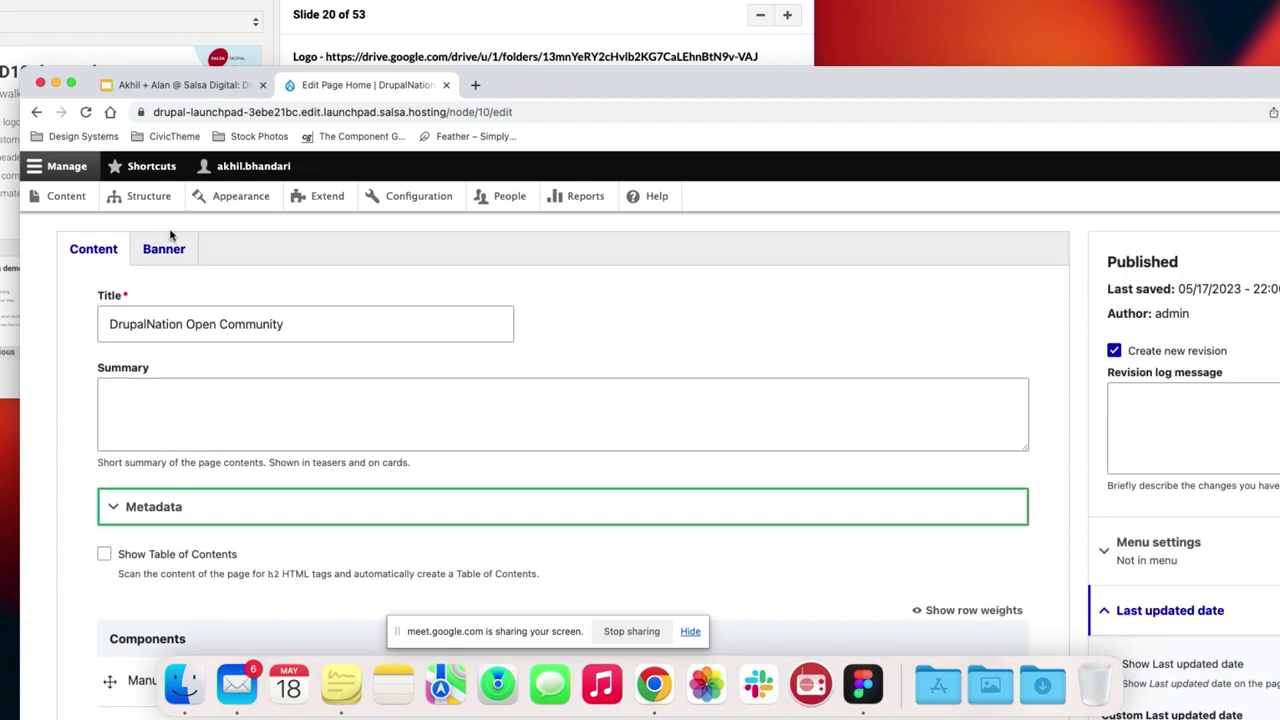
Set the page's banner type to Large in the banner settings
click(163, 250)
click(138, 366)
scroll(214, 369, up, 2)
scroll(213, 372, down, 1)
scroll(213, 372, down, 5)
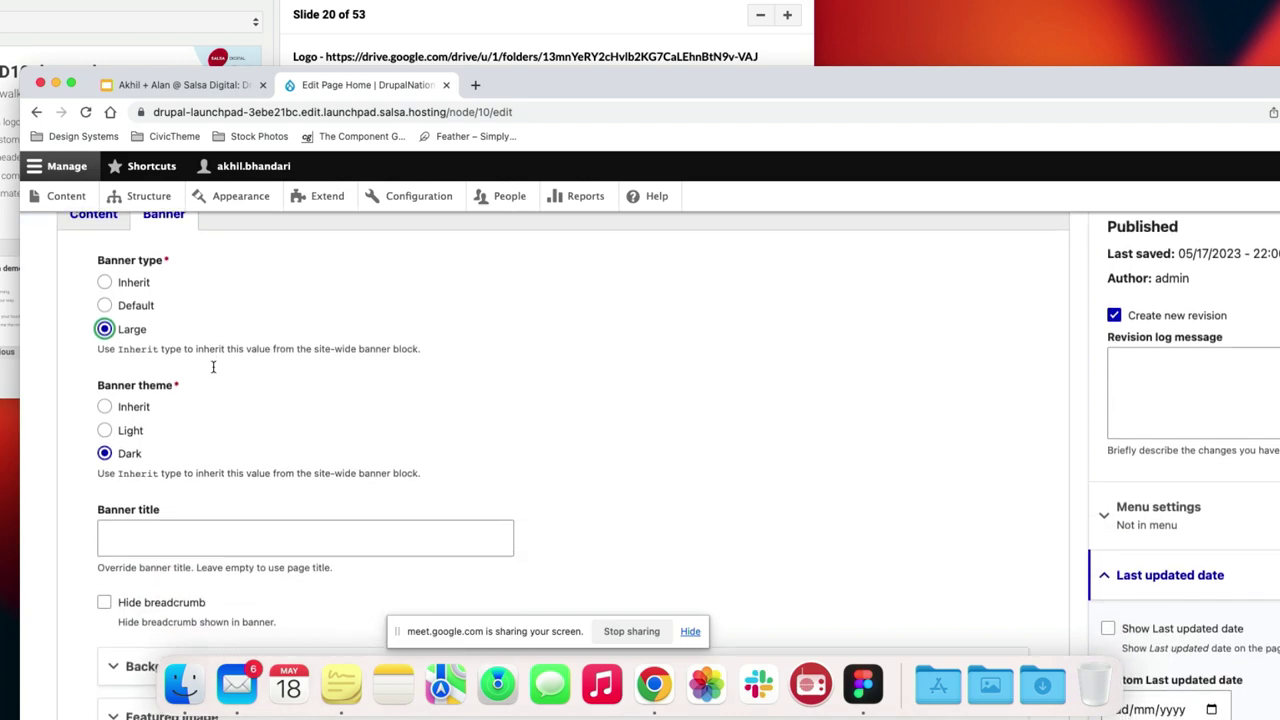
scroll(313, 240, down, 1)
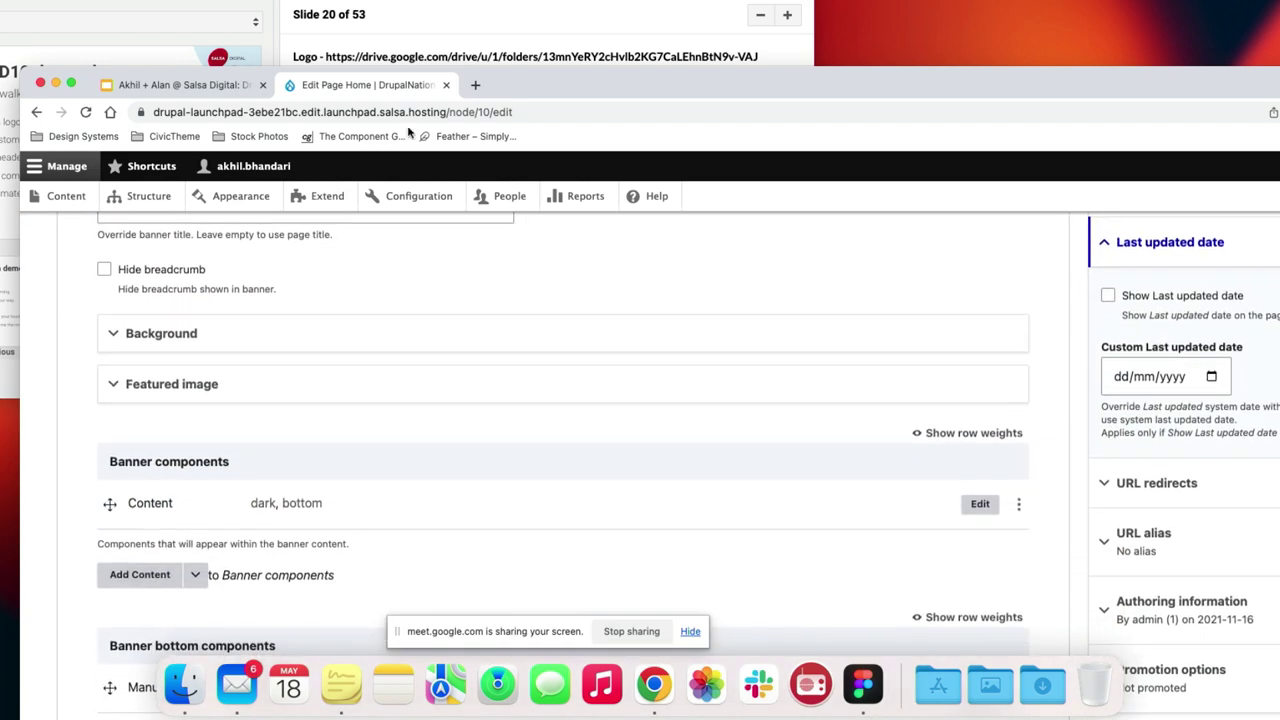
Copy "The DrupalNation Open Community delivers digital services and experiences that benefits everyone." from the speaker notes into the banner title
key(super+grave)
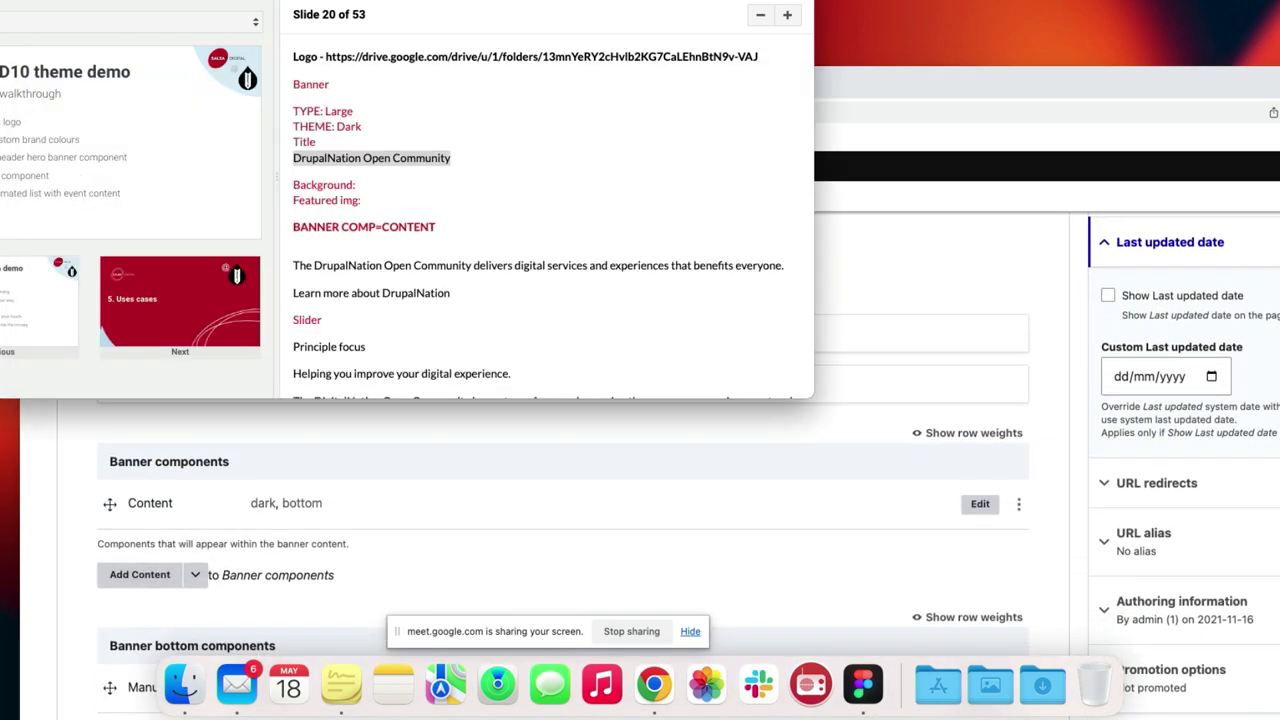
click(440, 268)
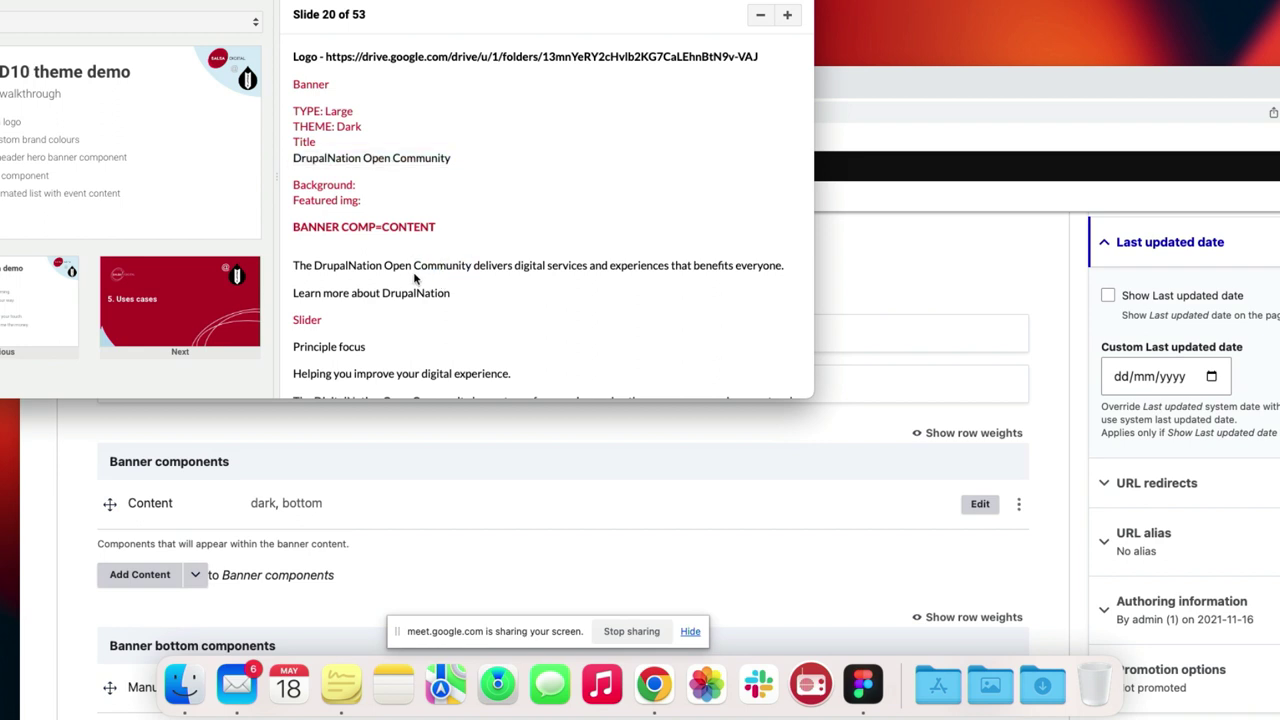
triple_click(418, 268)
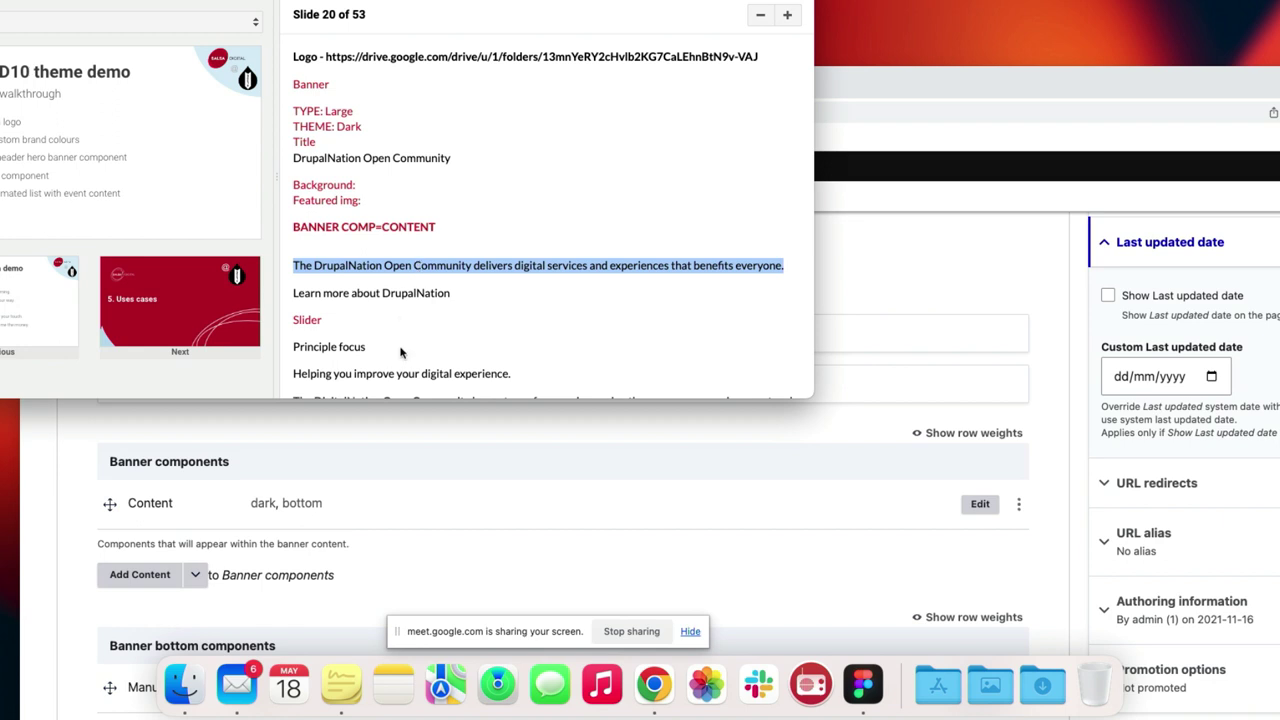
click(347, 428)
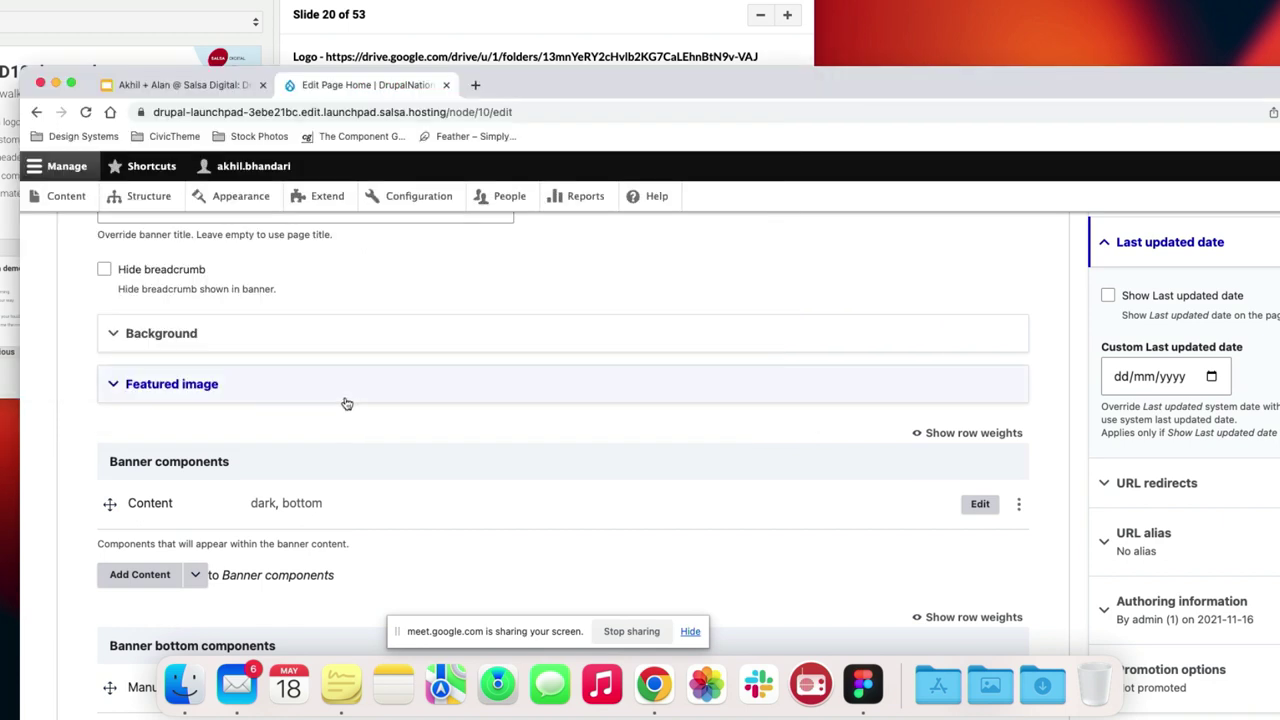
scroll(346, 403, down, 2)
scroll(346, 400, up, 5)
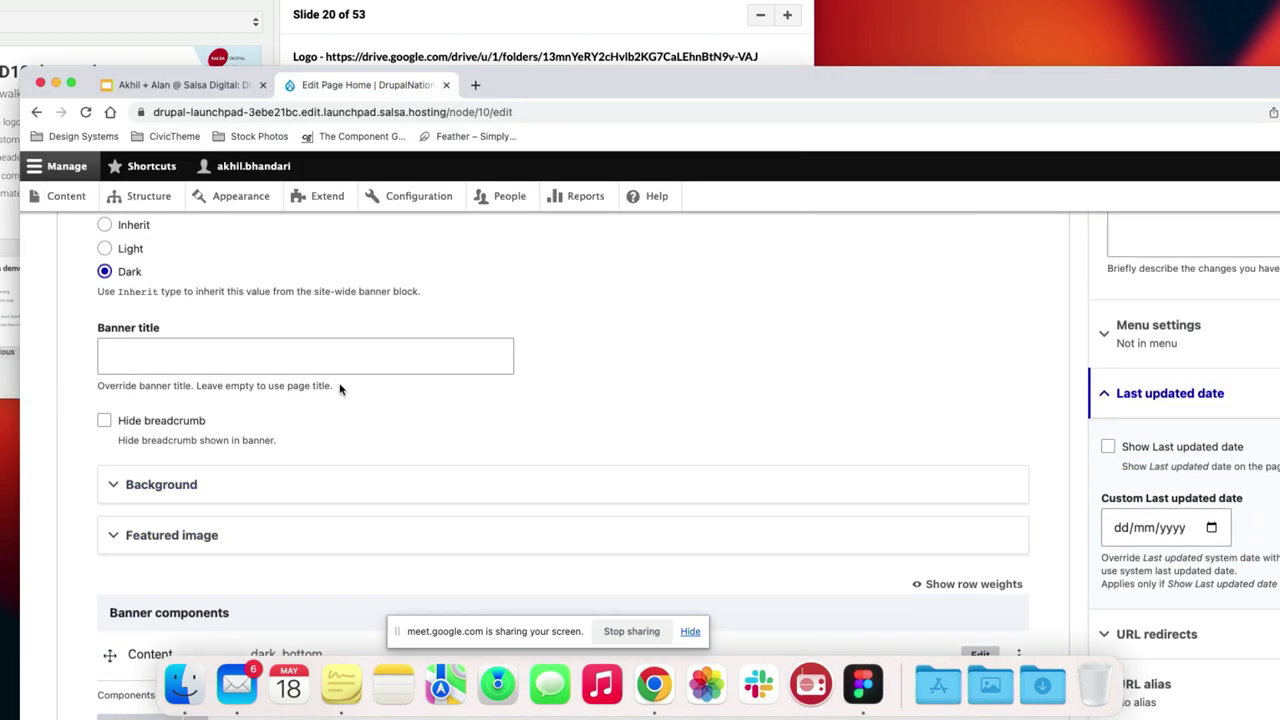
click(351, 368)
key(super+v)
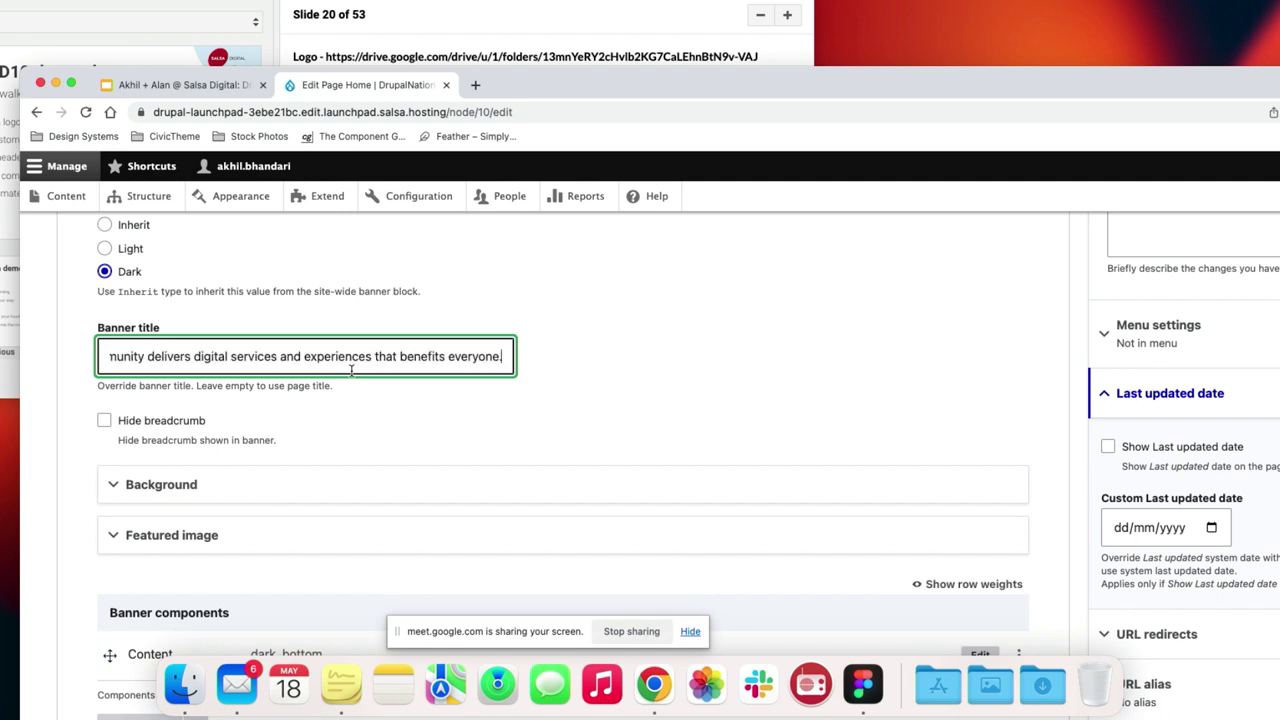
Insert drupalnation-background-pattern.png from the media library as the banner's background image
click(192, 485)
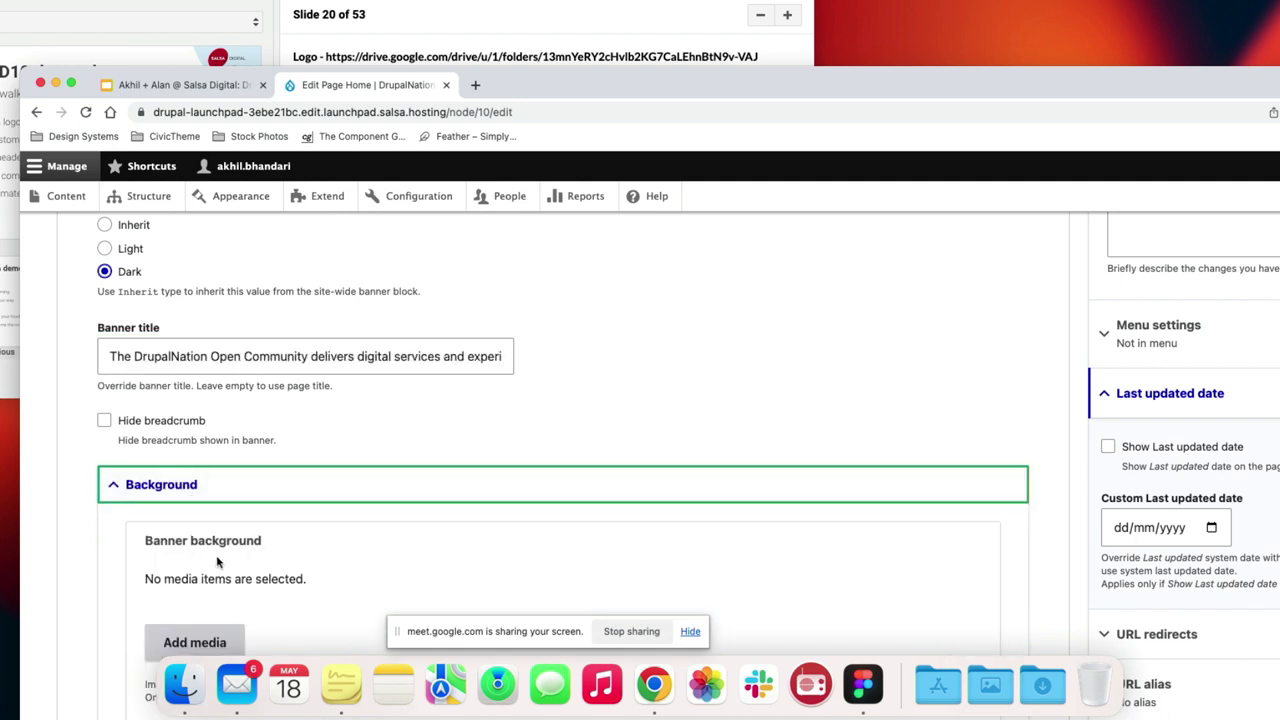
scroll(225, 545, up, 3)
scroll(226, 545, down, 5)
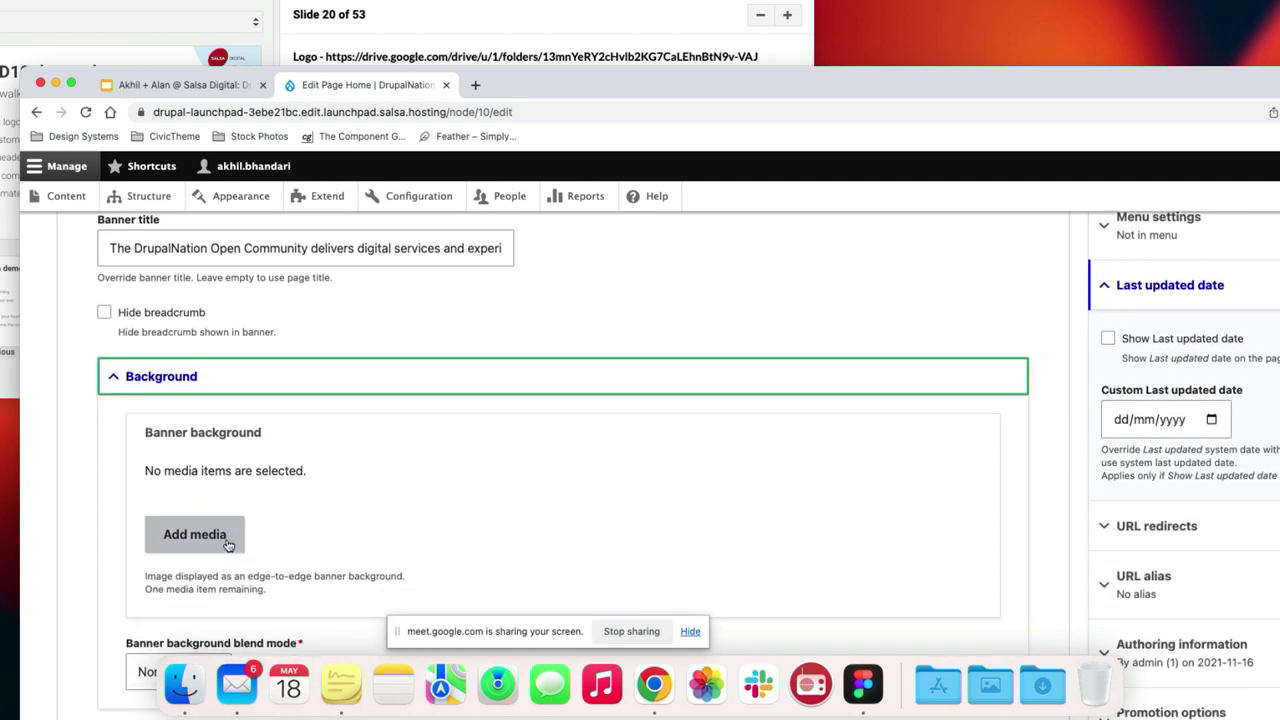
click(220, 536)
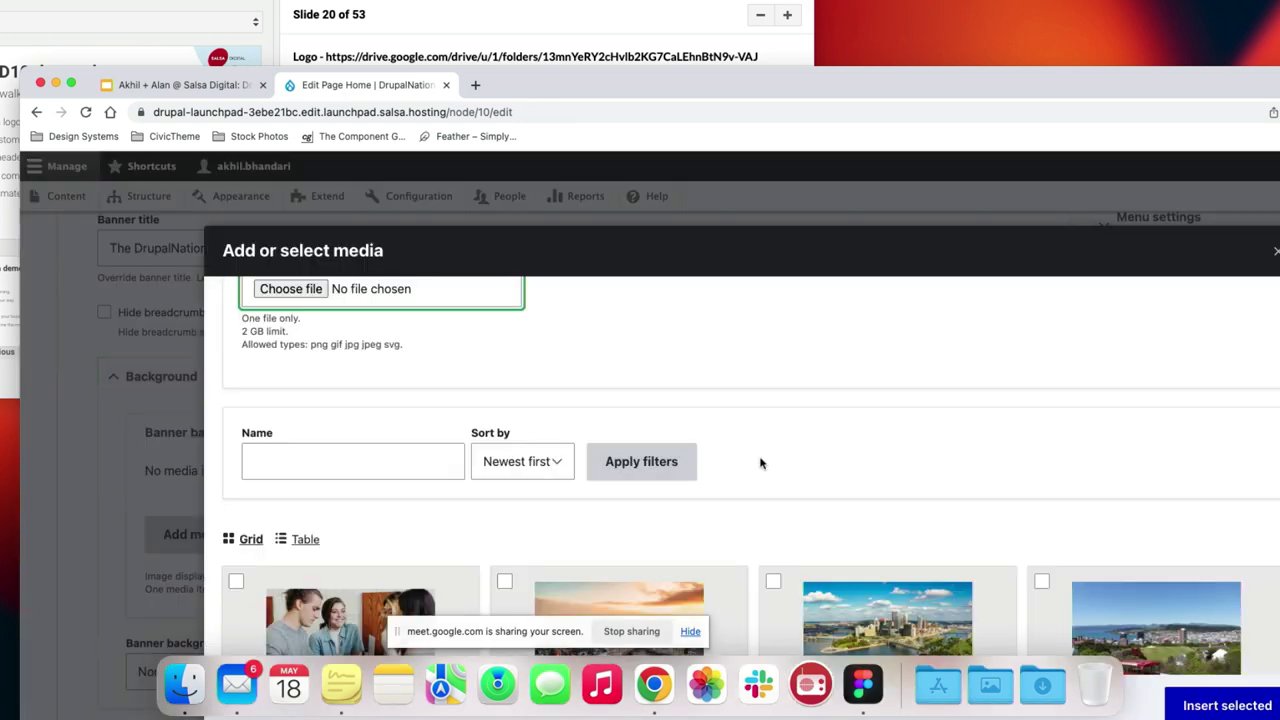
scroll(760, 462, down, 10)
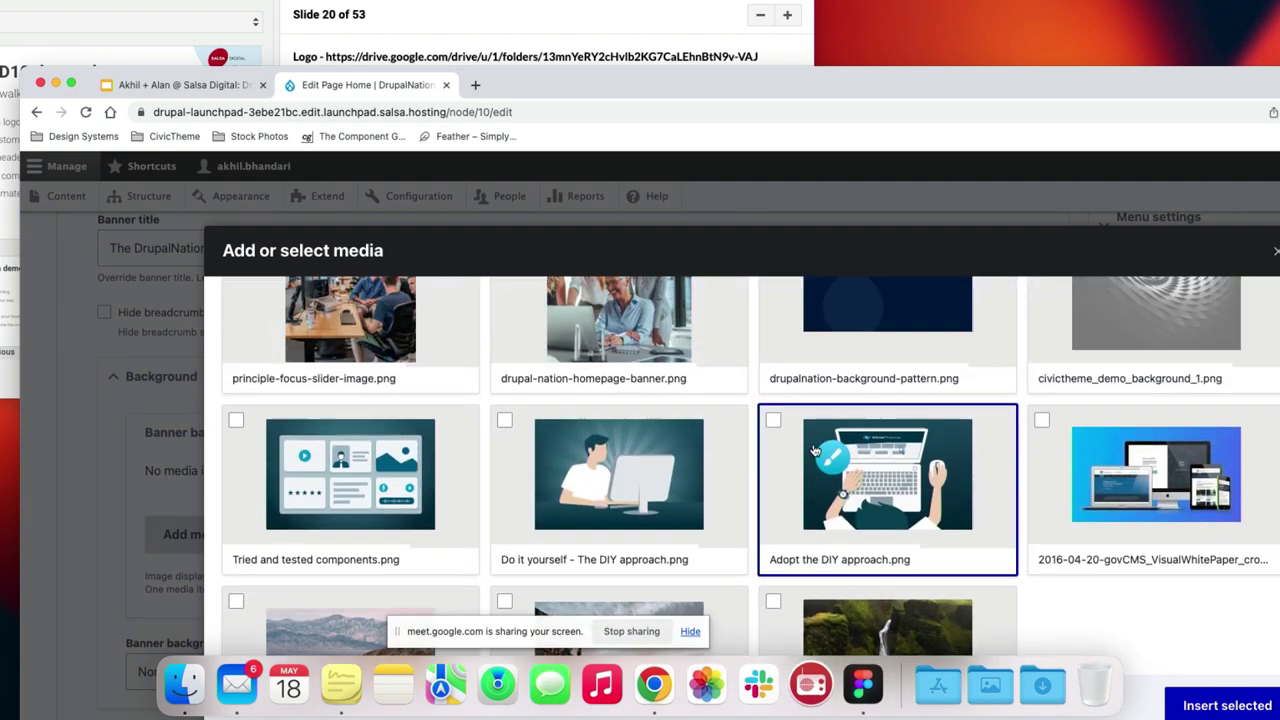
scroll(857, 414, up, 3)
click(857, 414)
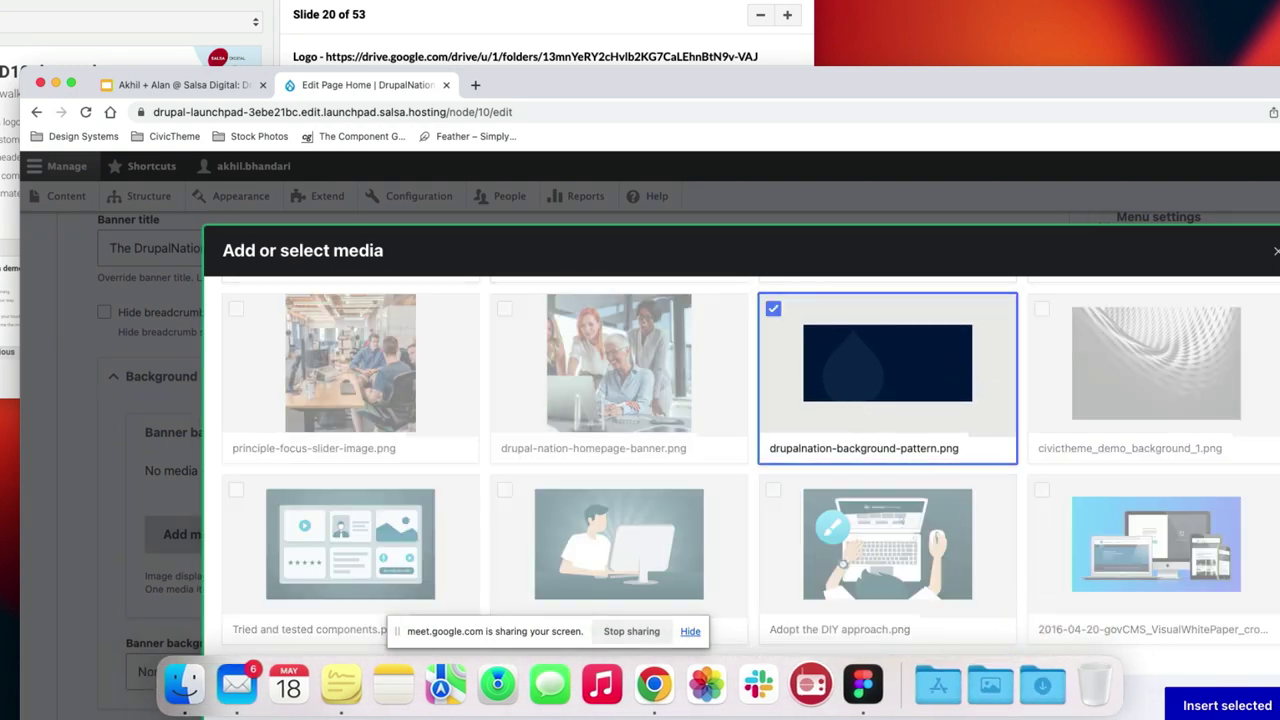
click(1268, 706)
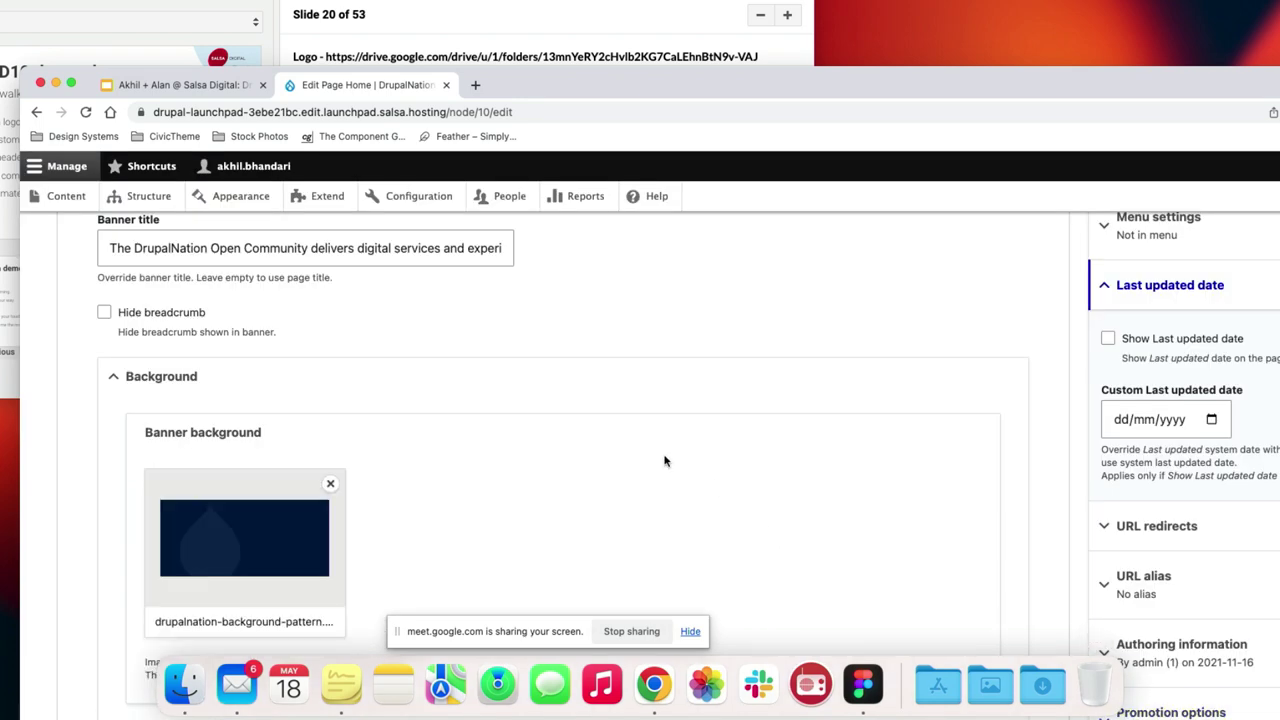
Add drupal-nation-homepage-banner.png from the media library as the banner's featured image and save the page
scroll(665, 455, down, 5)
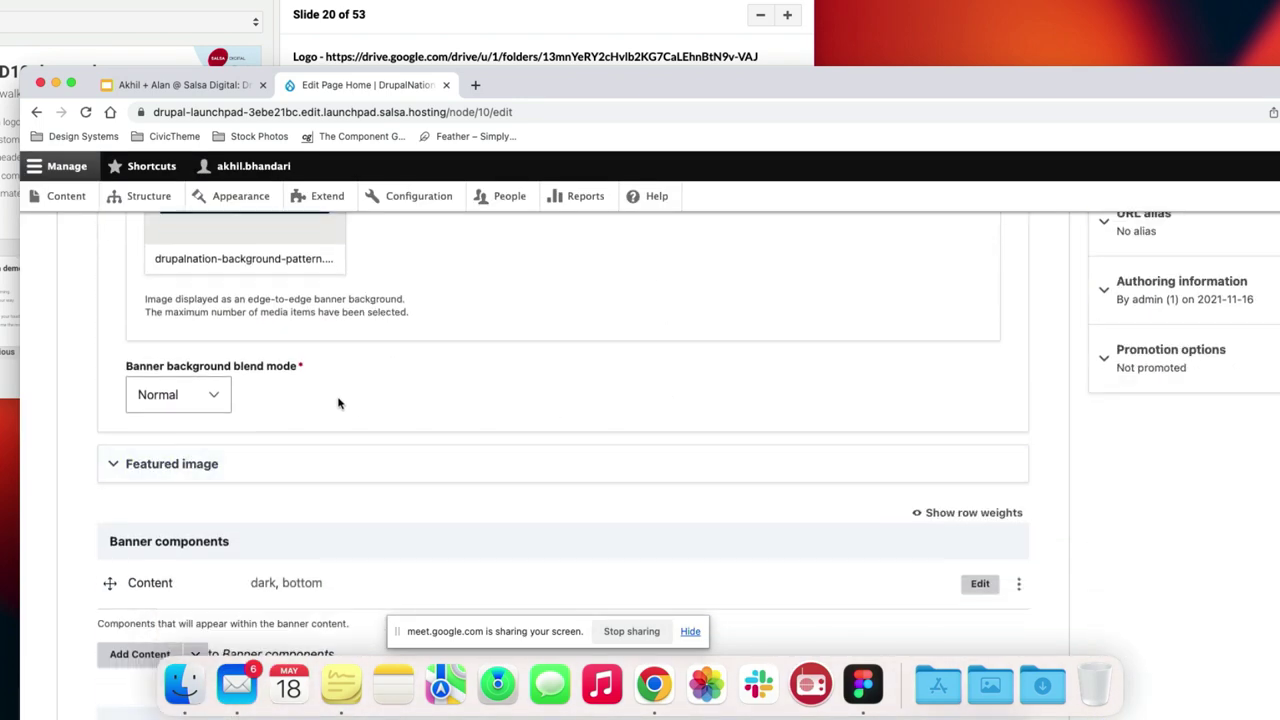
click(205, 463)
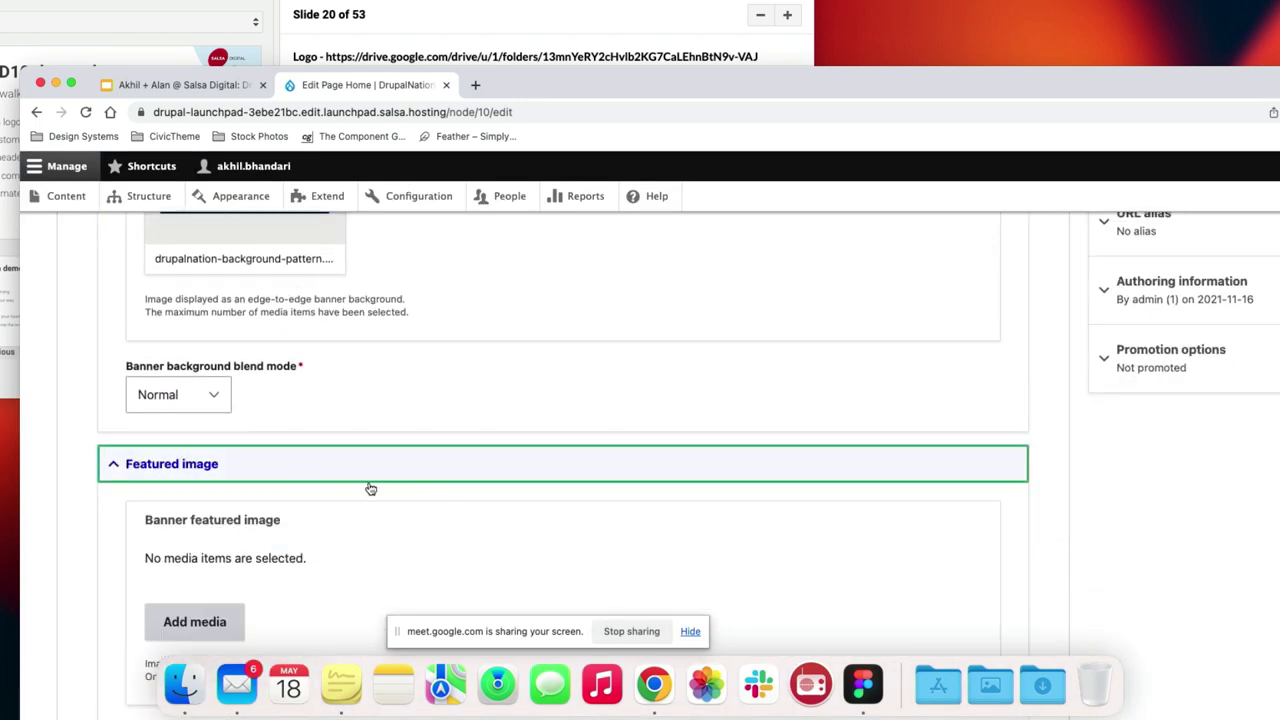
scroll(351, 501, down, 3)
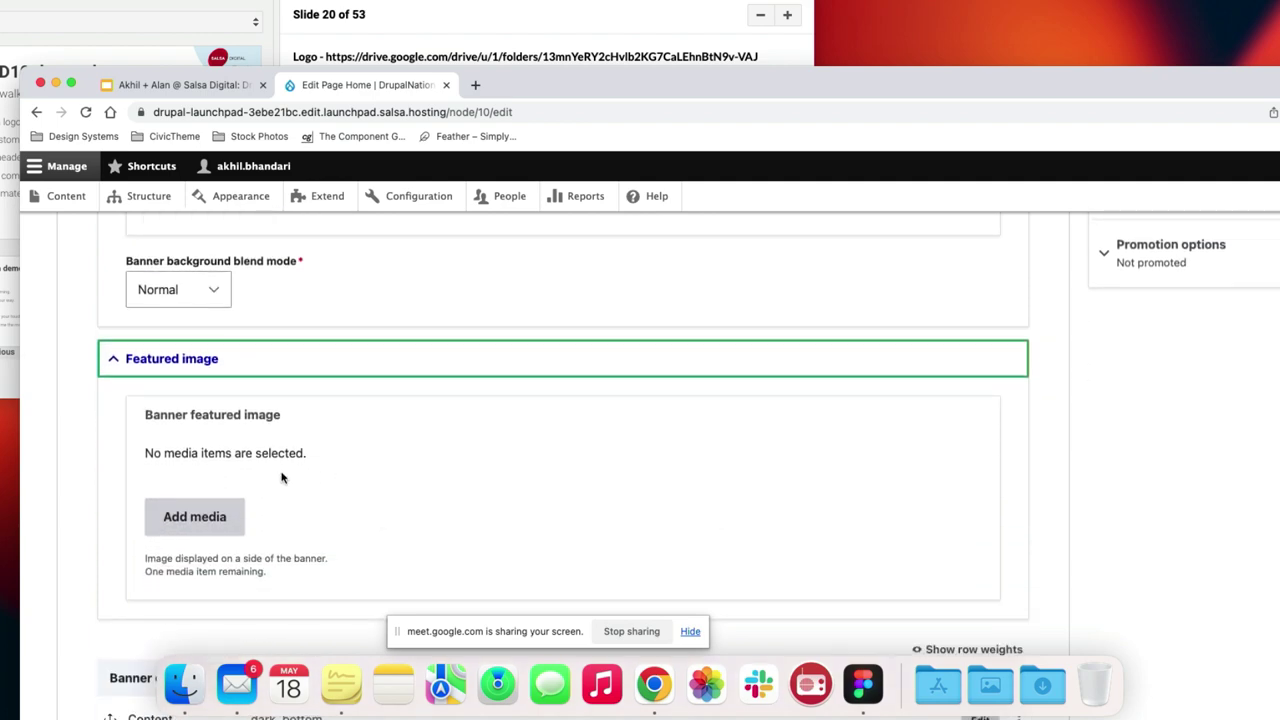
click(218, 517)
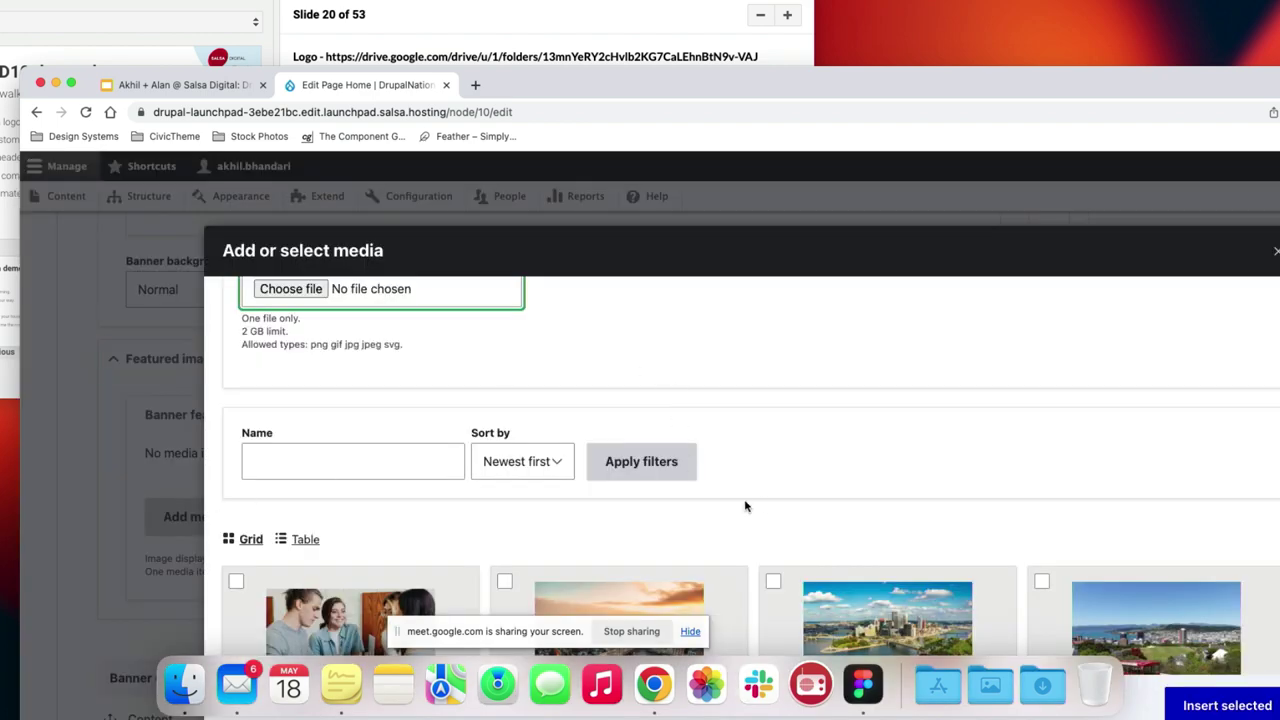
scroll(743, 500, down, 5)
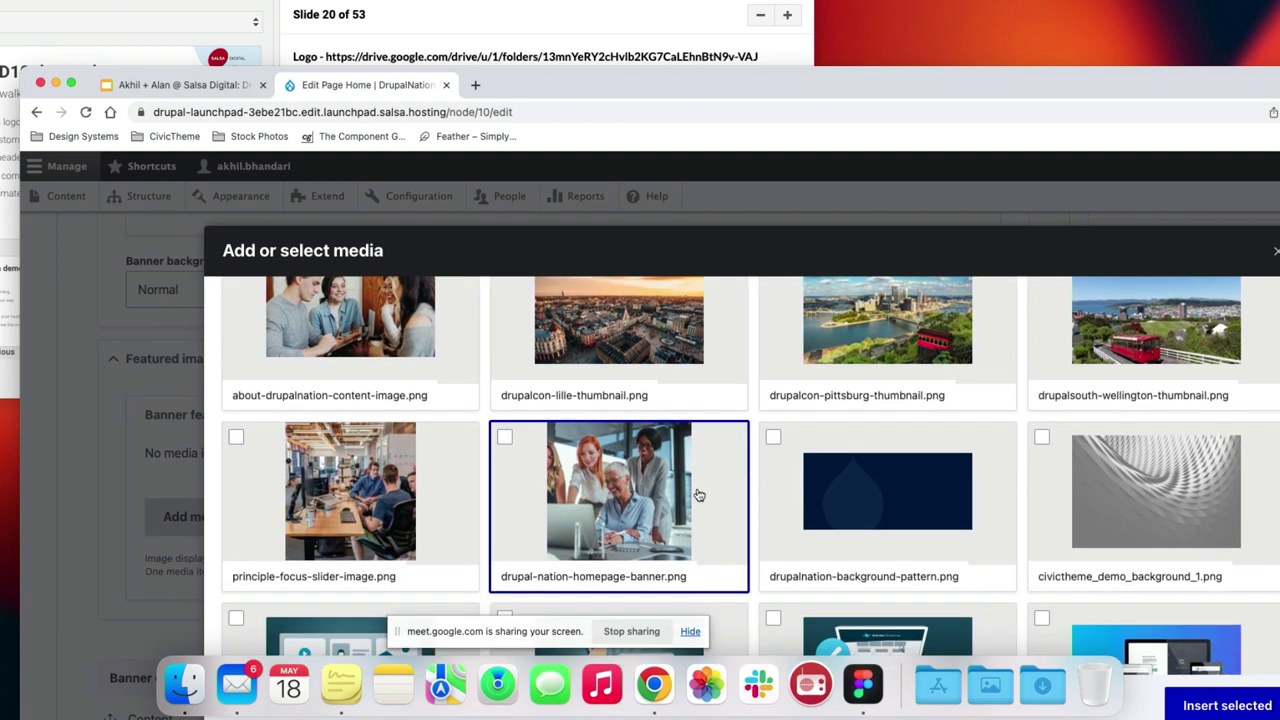
click(563, 490)
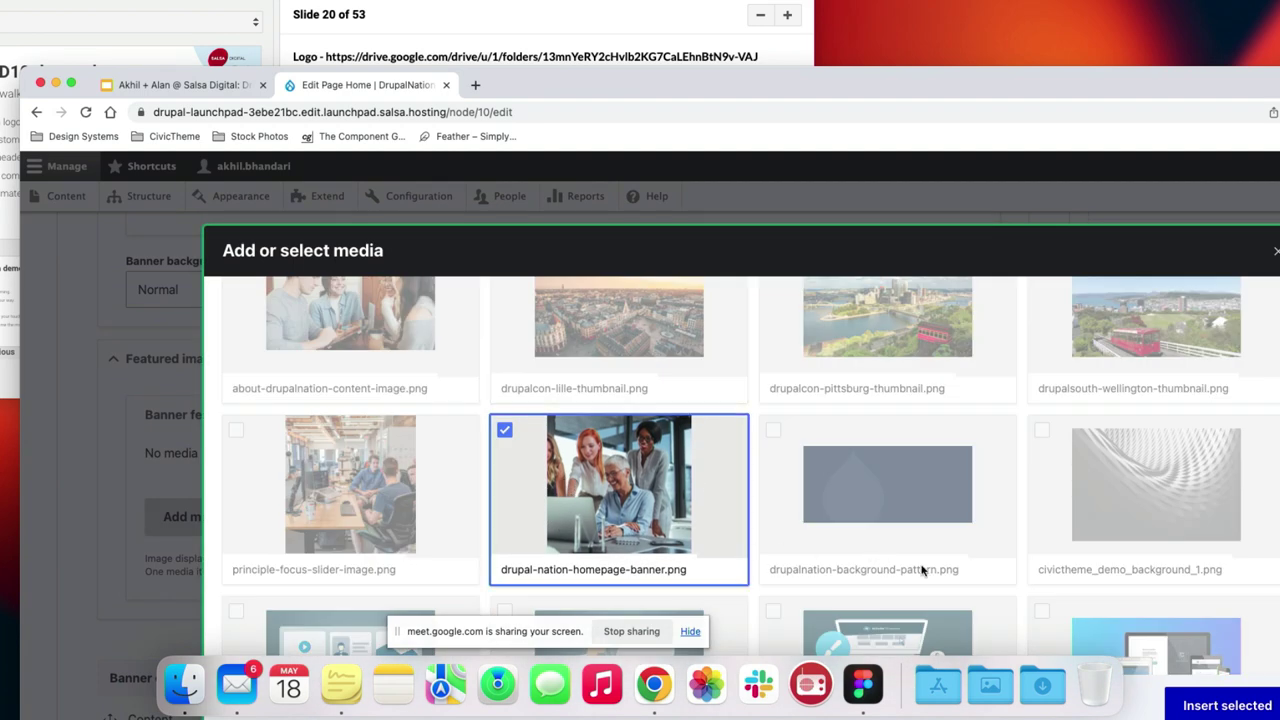
click(1188, 707)
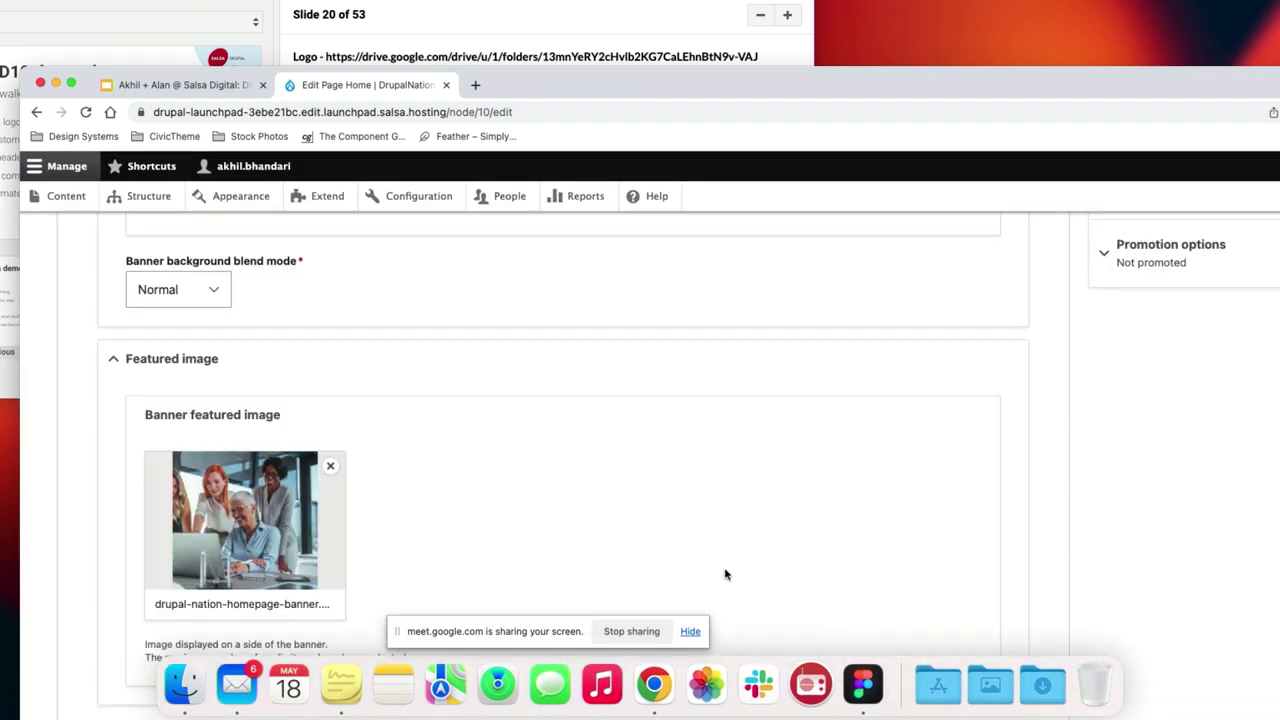
scroll(593, 476, down, 8)
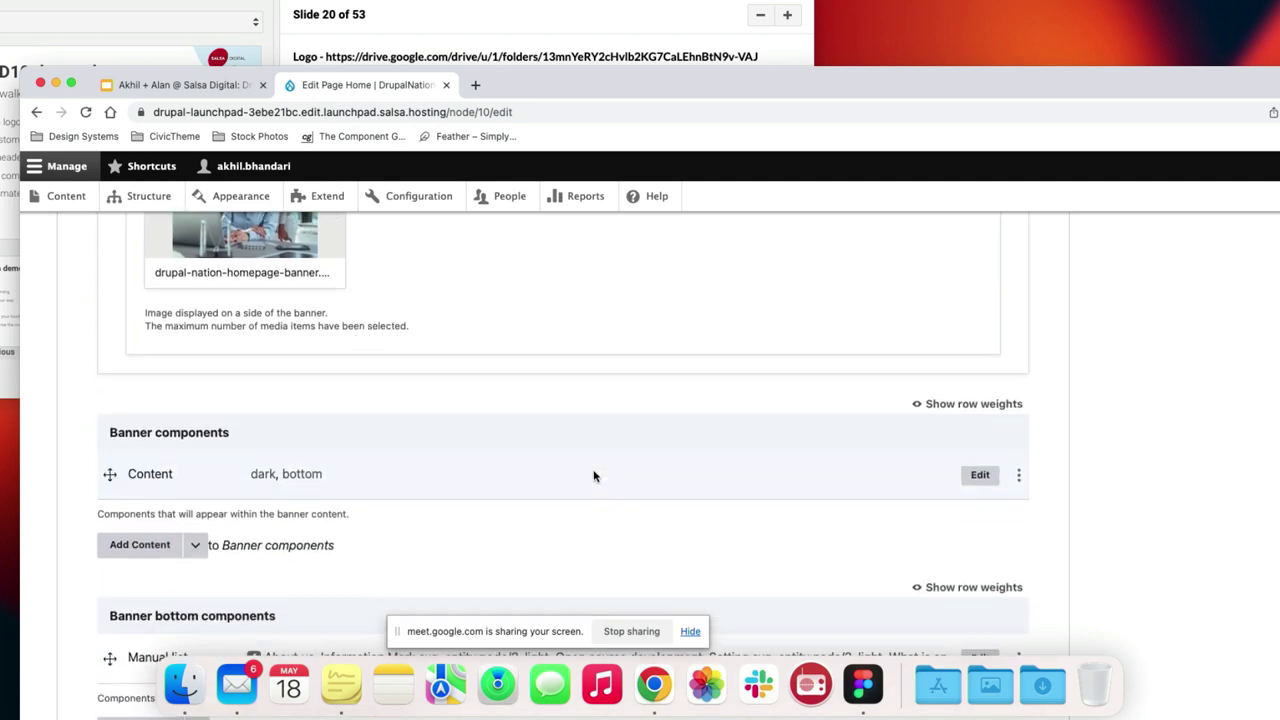
scroll(593, 476, down, 3)
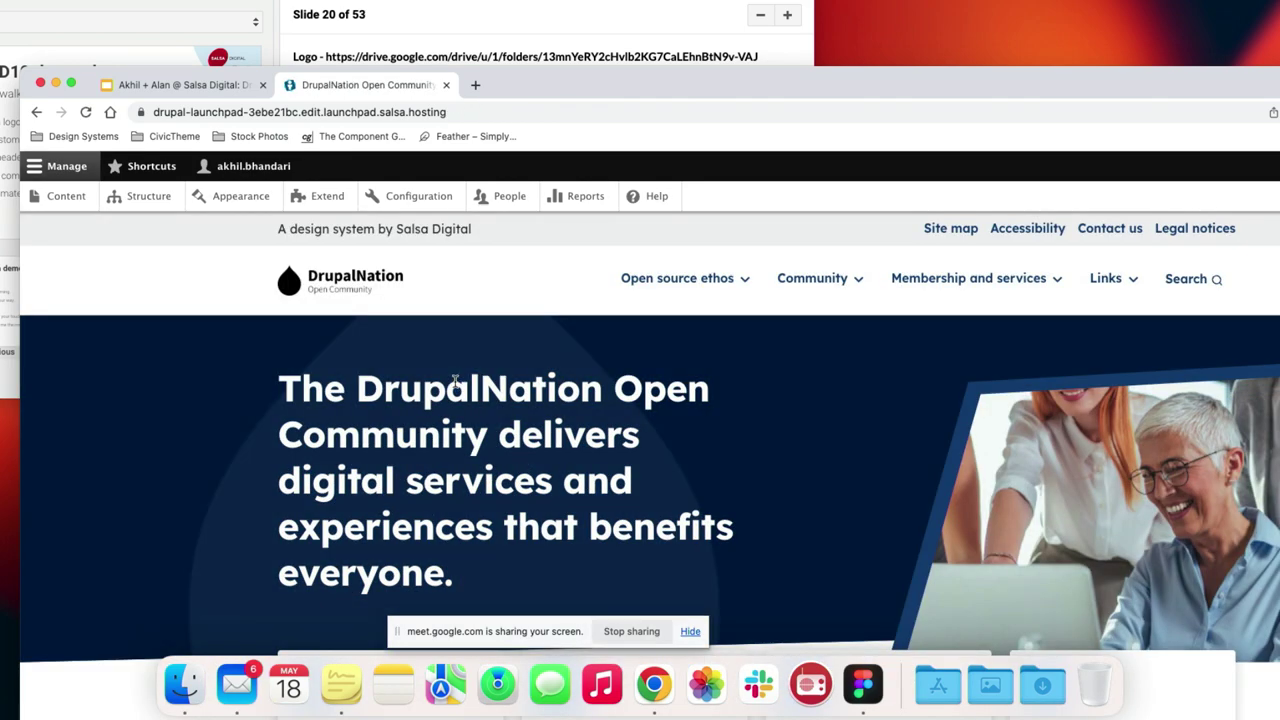
Examine the saved home page's hero banner, its title and images, and the row of cards beneath it
scroll(511, 397, down, 2)
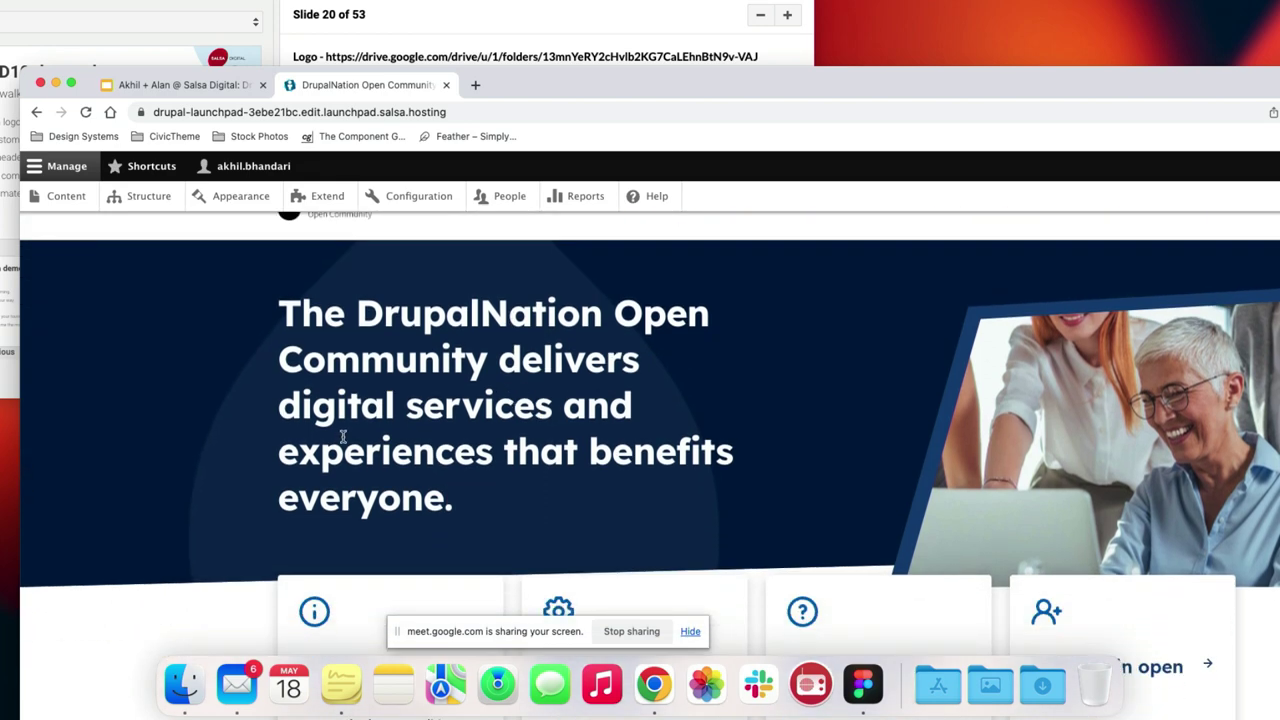
scroll(342, 428, up, 2)
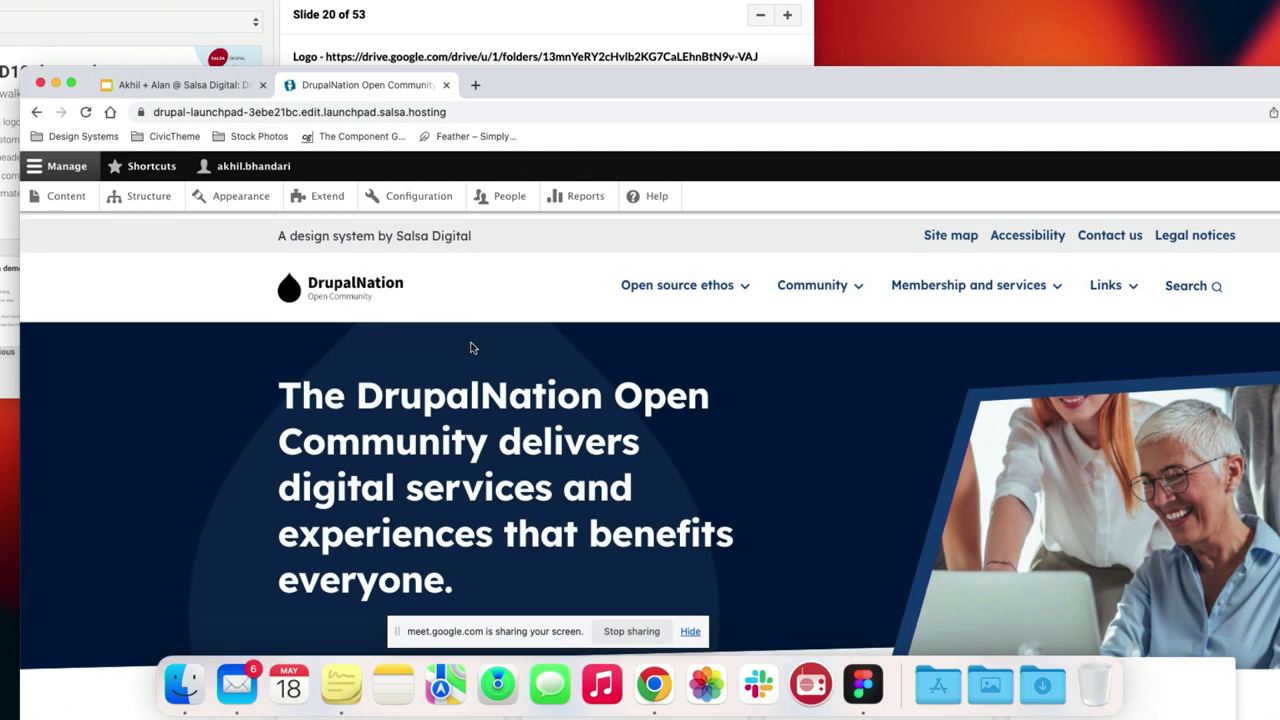
scroll(470, 348, down, 4)
scroll(470, 342, down, 2)
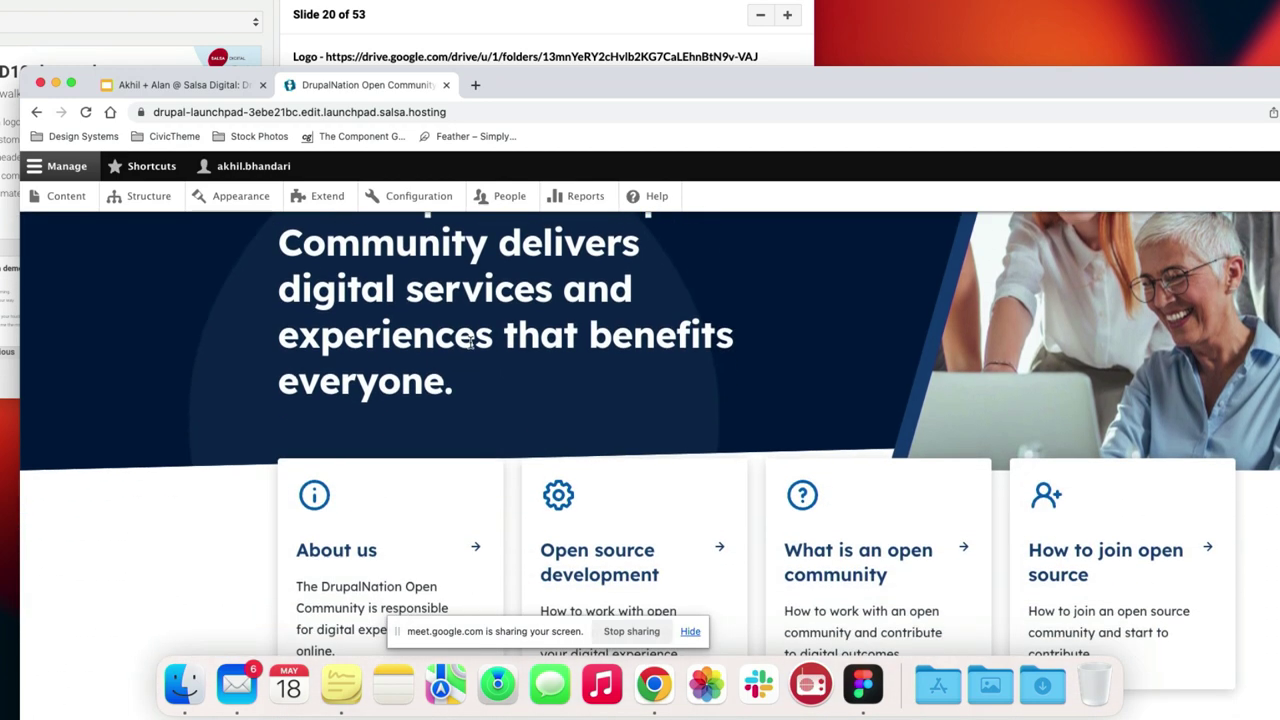
scroll(470, 342, up, 4)
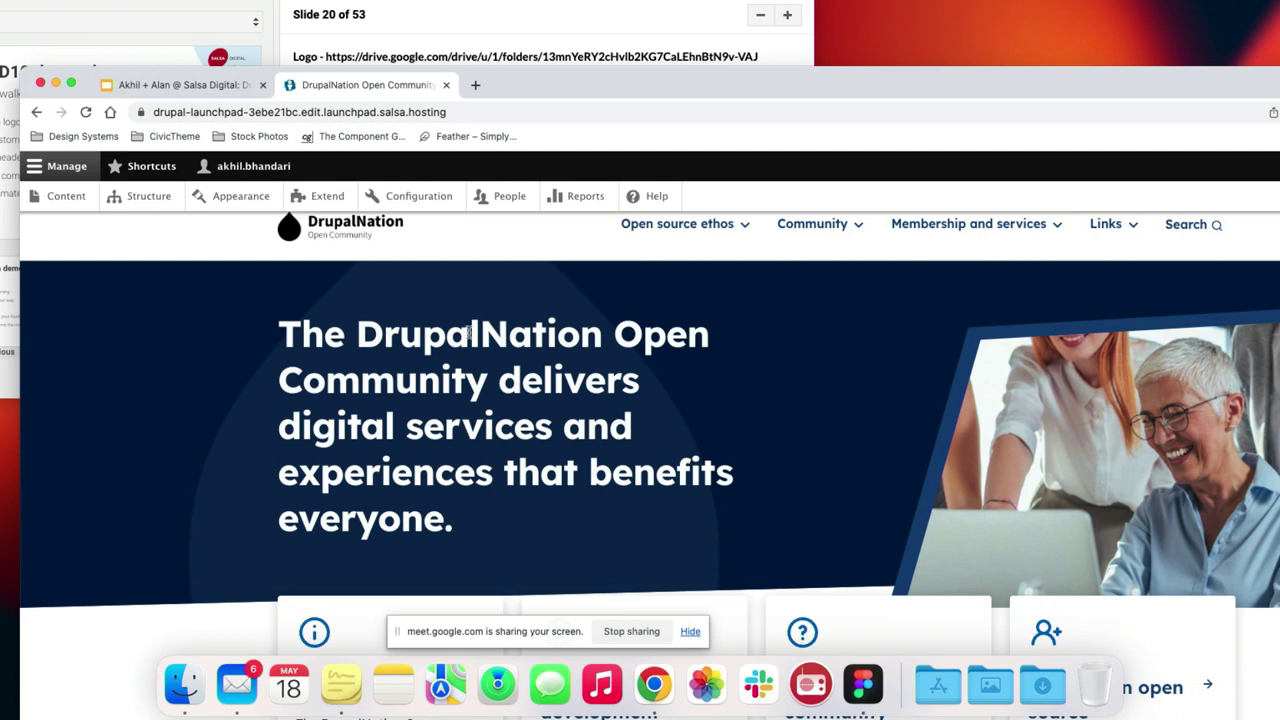
scroll(469, 333, up, 2)
scroll(469, 333, down, 4)
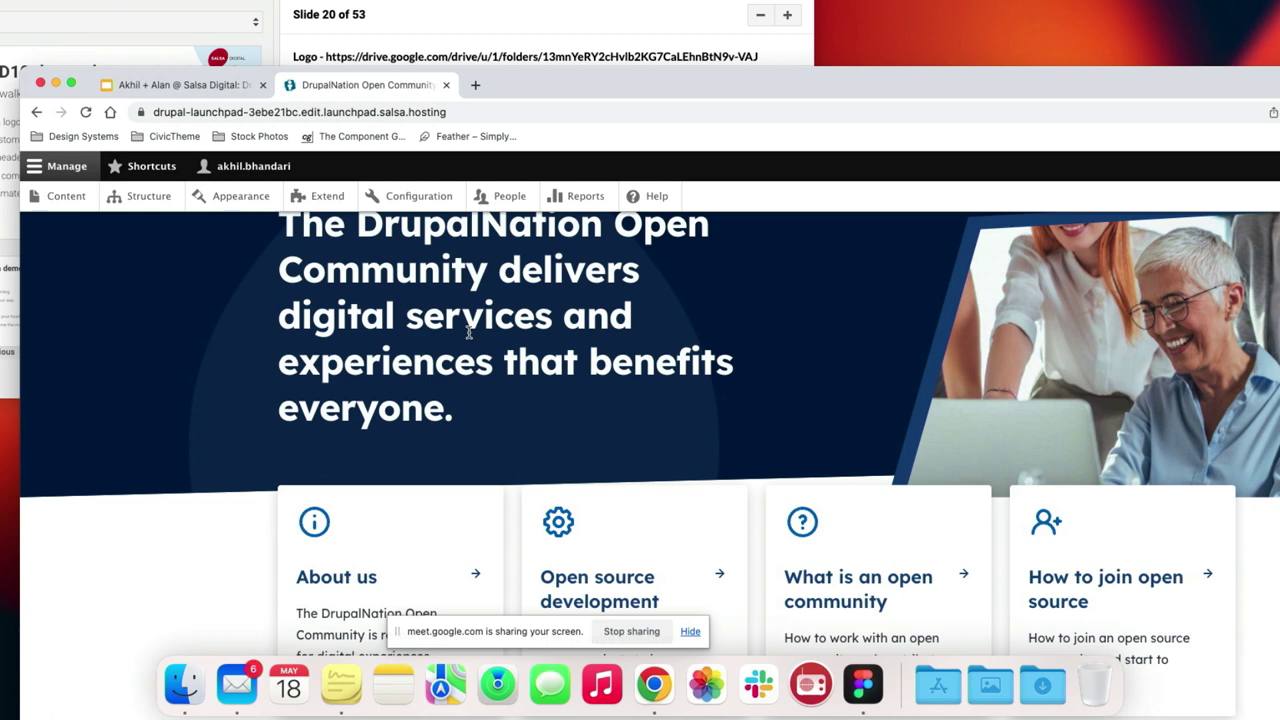
scroll(469, 334, up, 2)
scroll(469, 334, down, 5)
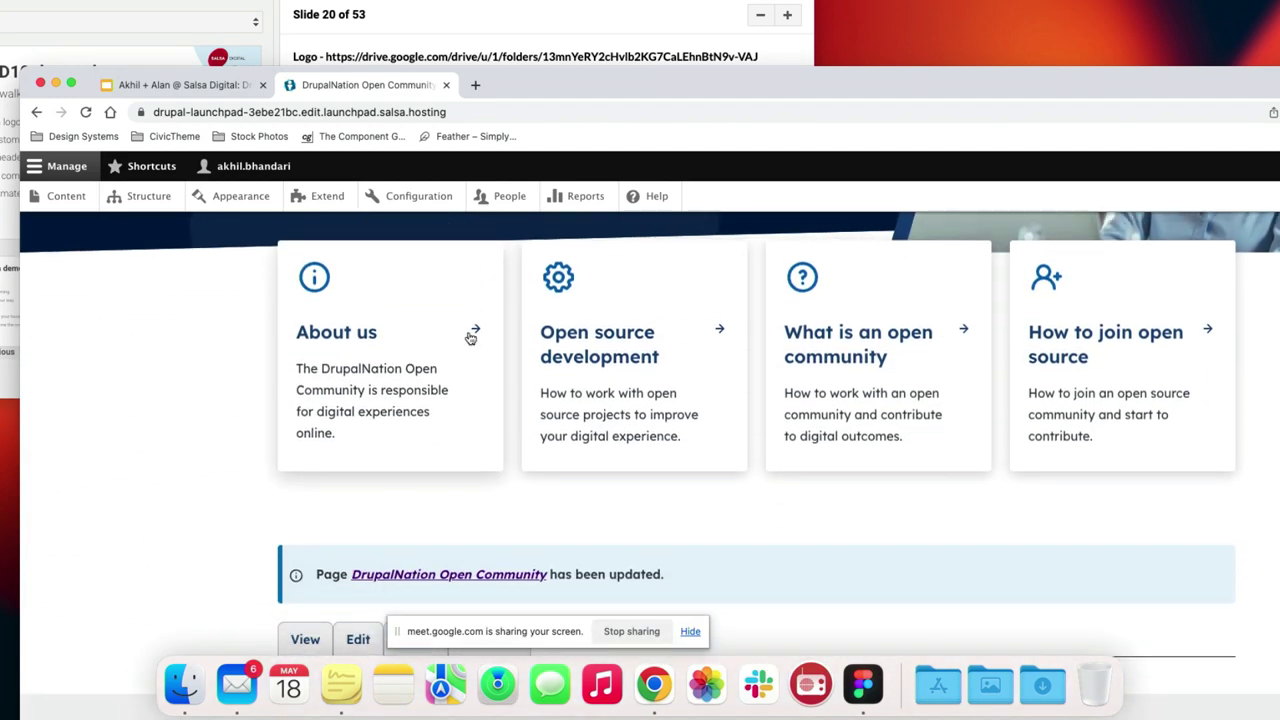
scroll(470, 336, down, 2)
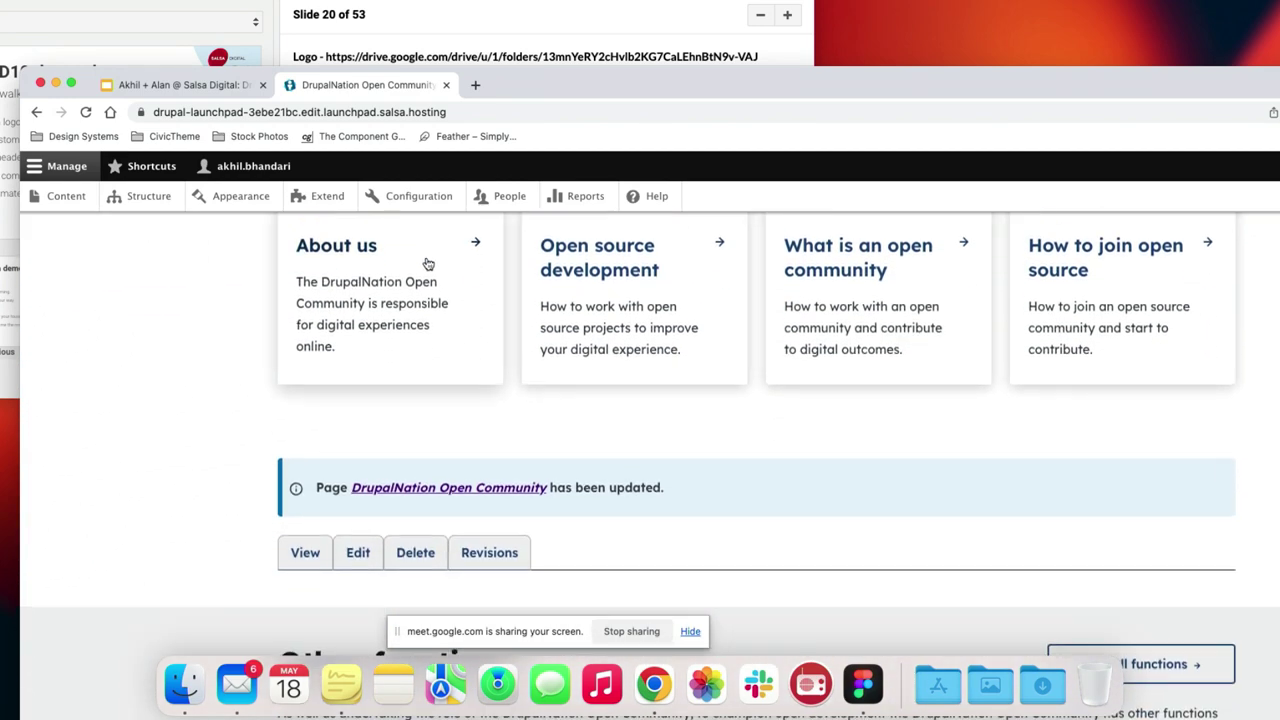
scroll(427, 262, up, 5)
scroll(426, 260, down, 4)
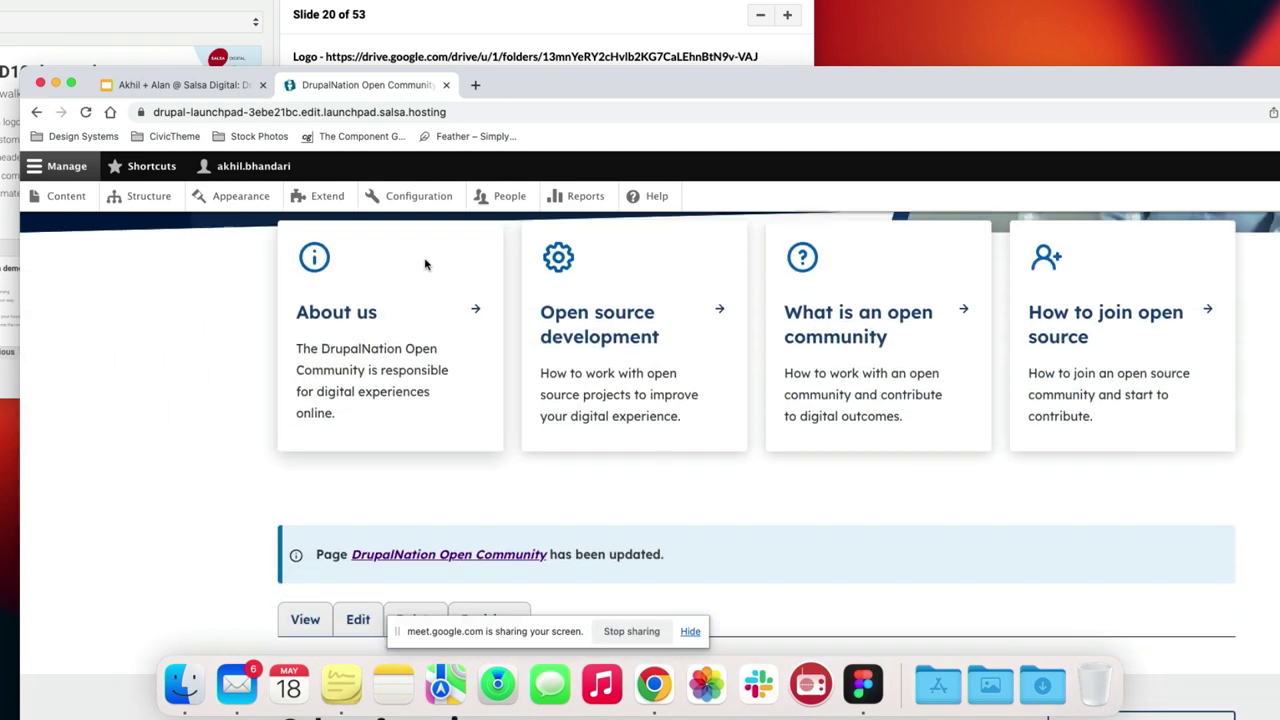
scroll(375, 342, down, 2)
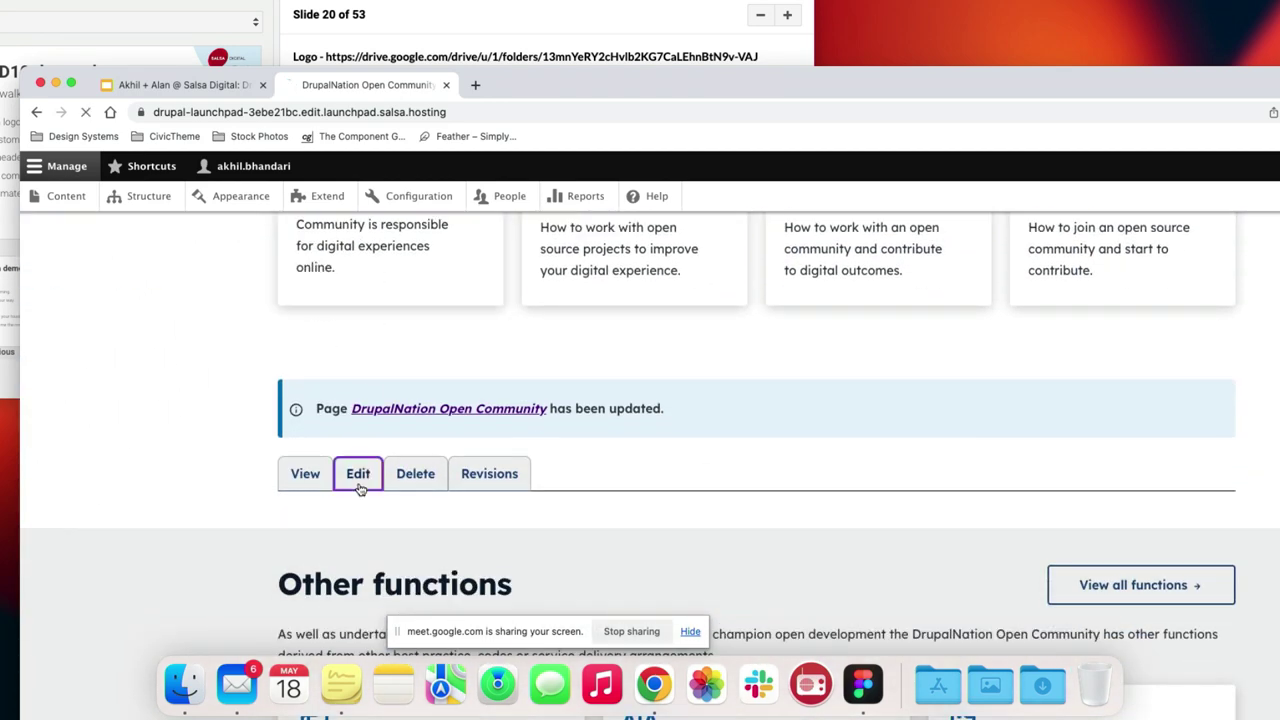
Reopen the home page for editing, place the browser window beside the speaker notes, and show the banner settings
click(358, 485)
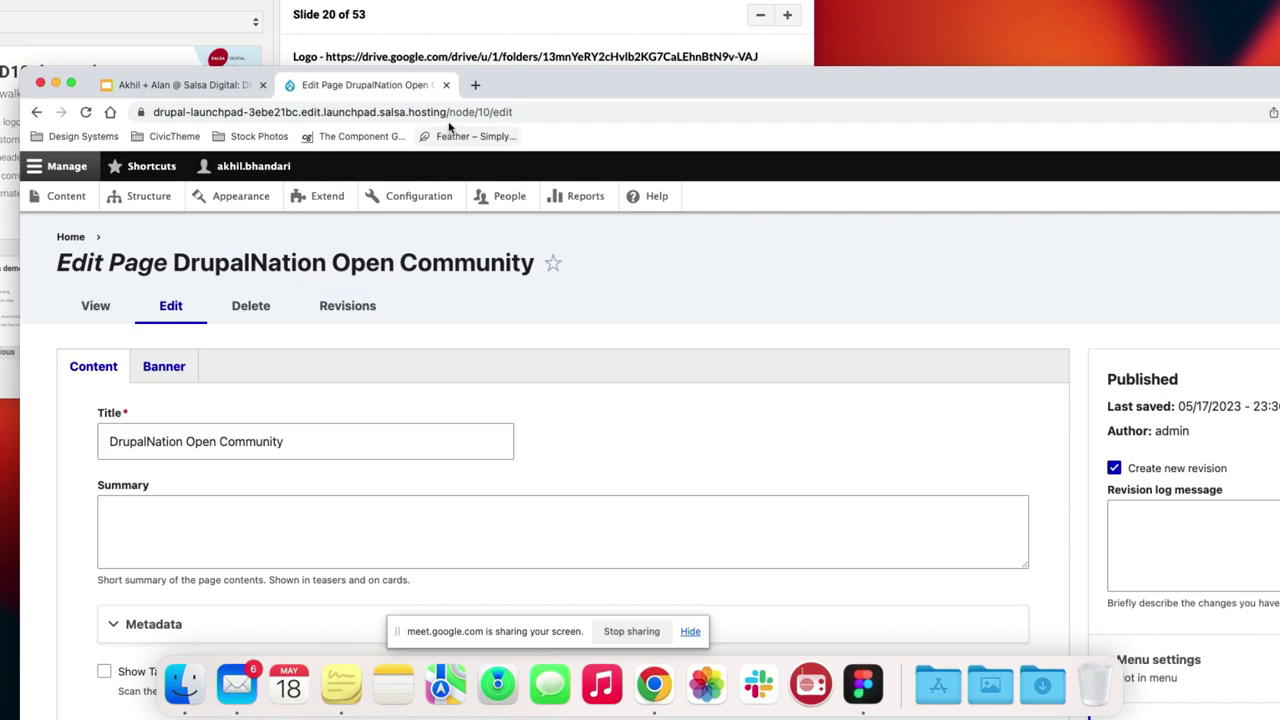
drag(517, 89, 893, 5)
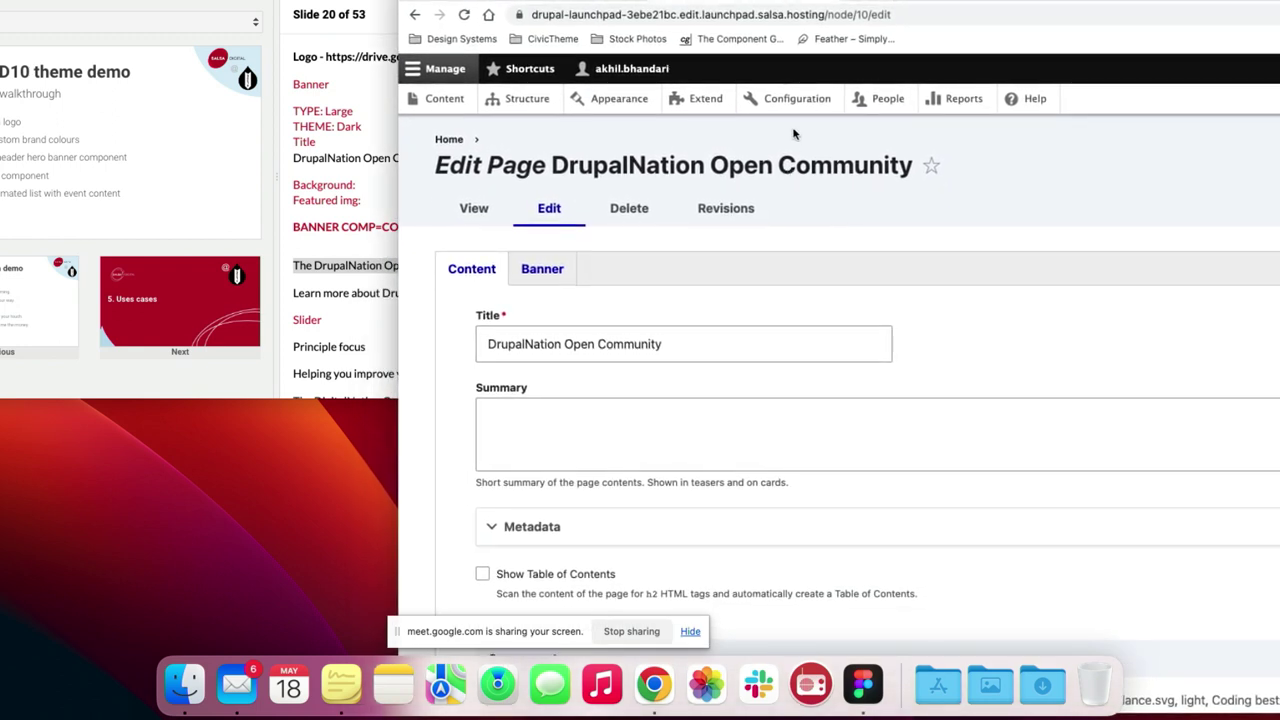
drag(876, 3, 957, 0)
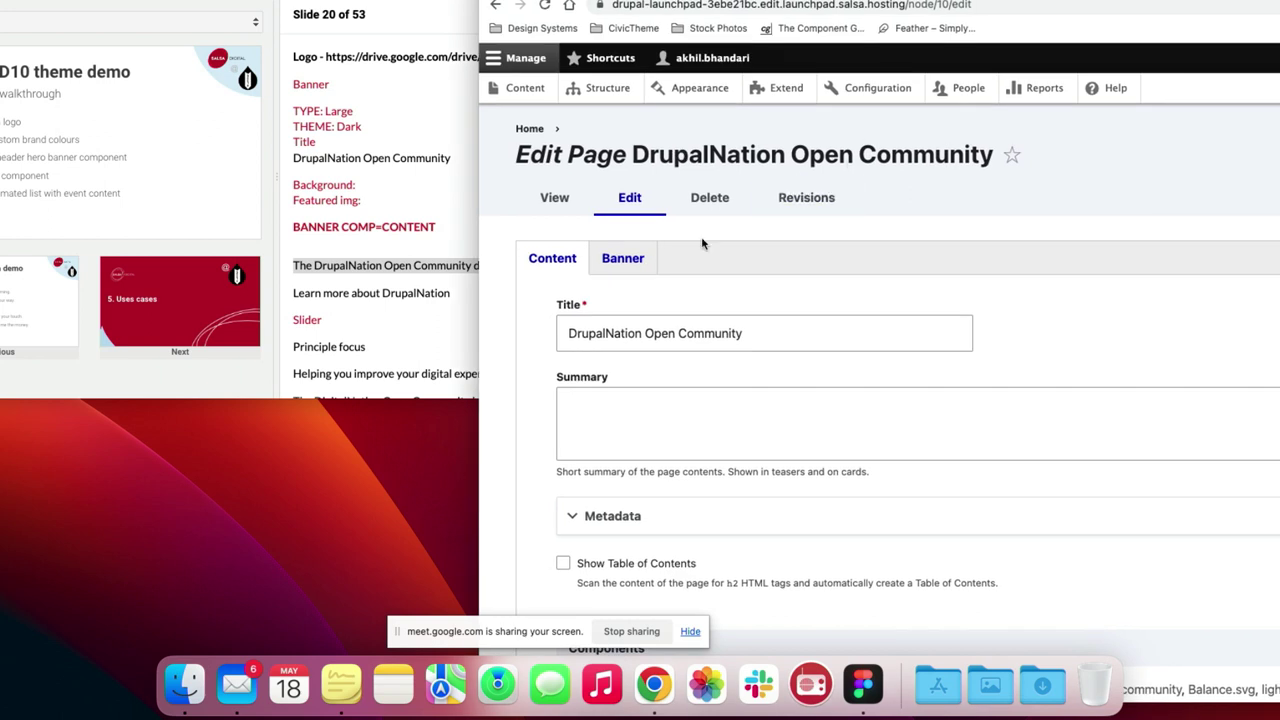
click(647, 261)
scroll(651, 328, down, 5)
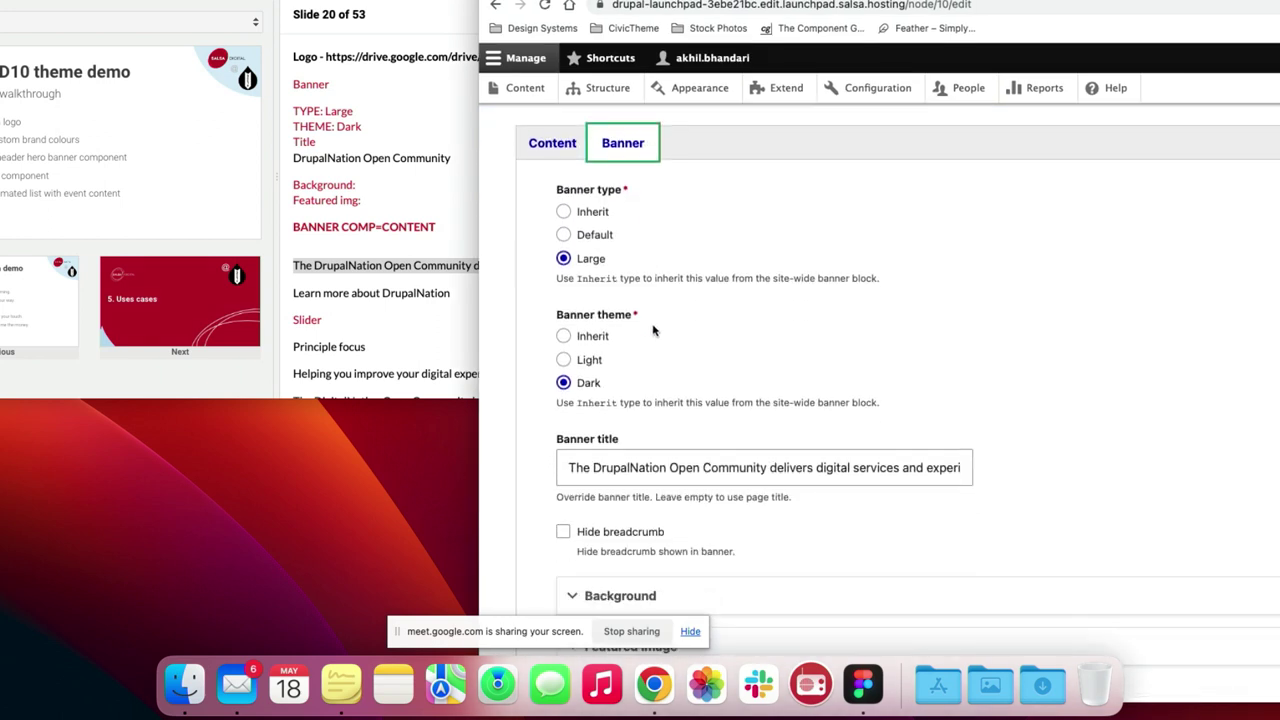
Enlarge the page view and clear the whole banner title
scroll(653, 325, down, 1)
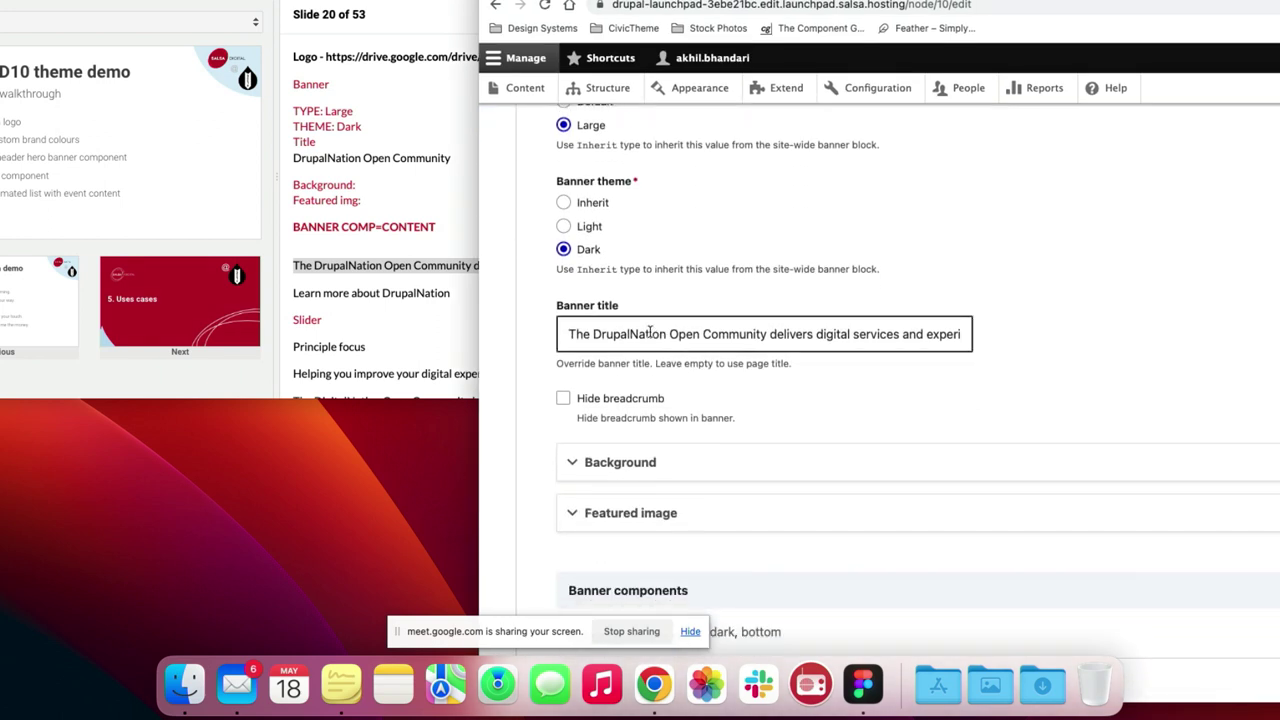
key(super+equal)
key(super+equal)
key(super+equal)
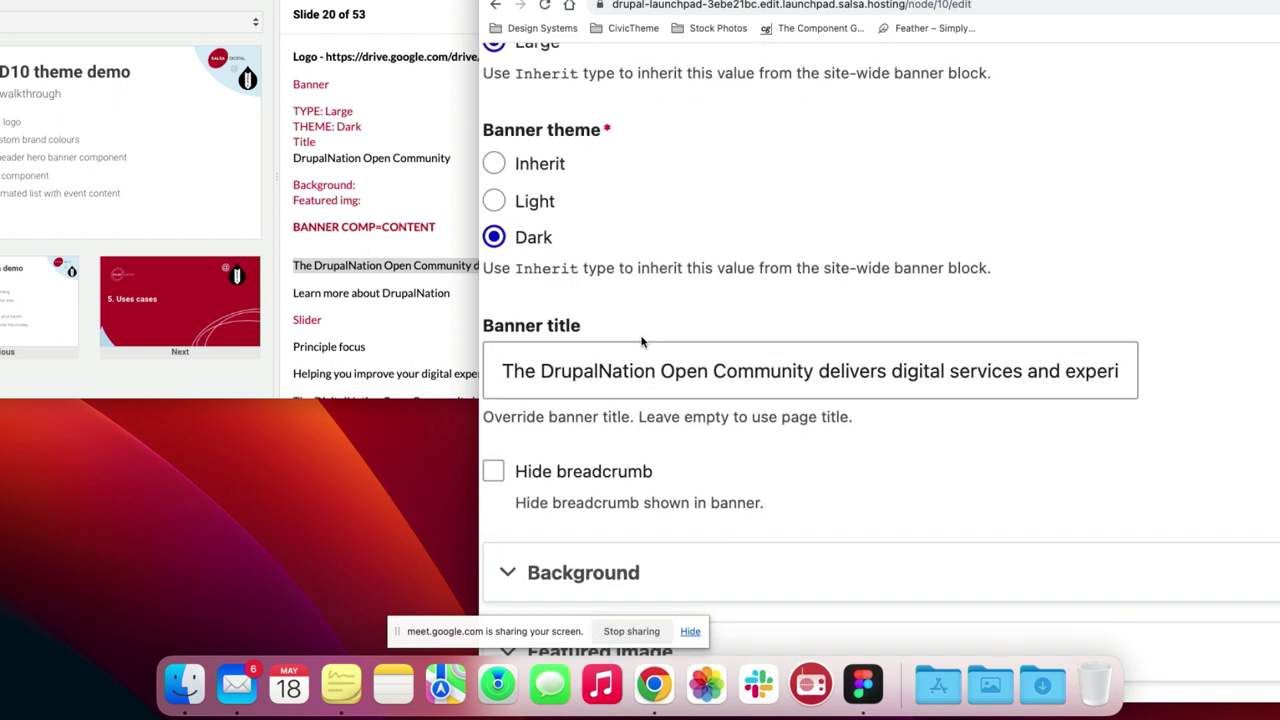
click(654, 353)
key(super+a)
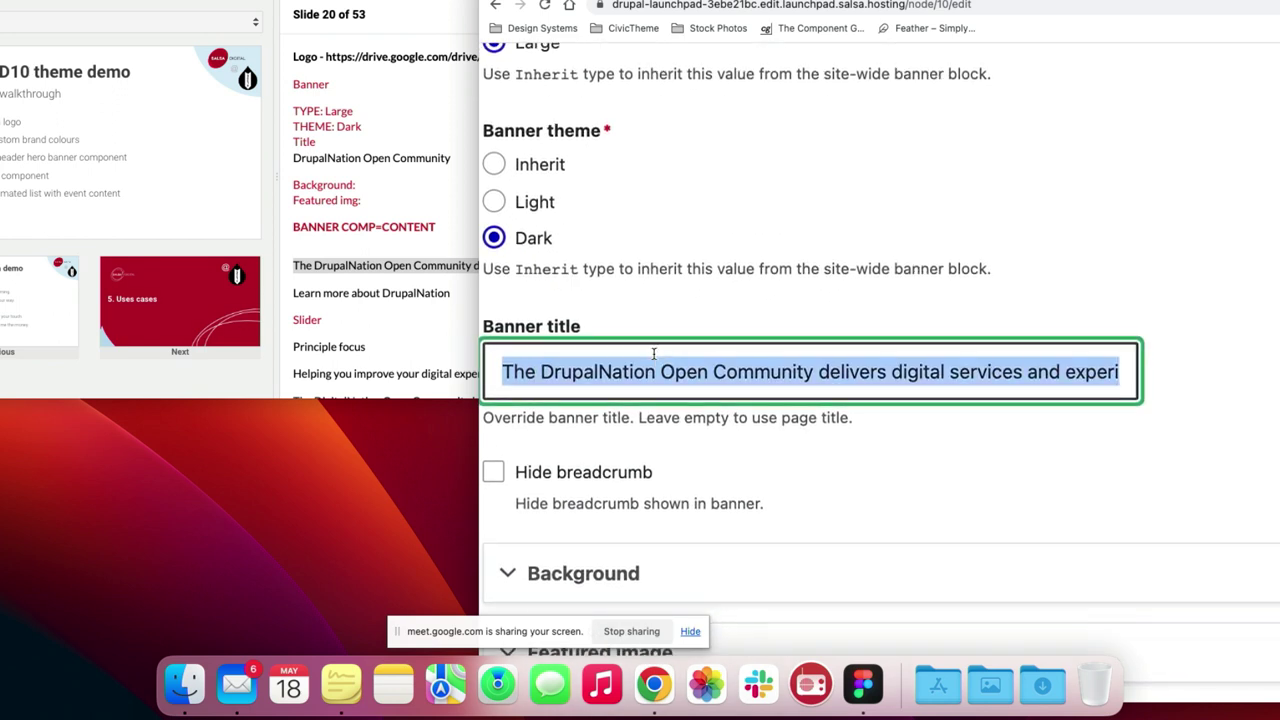
key(BackSpace)
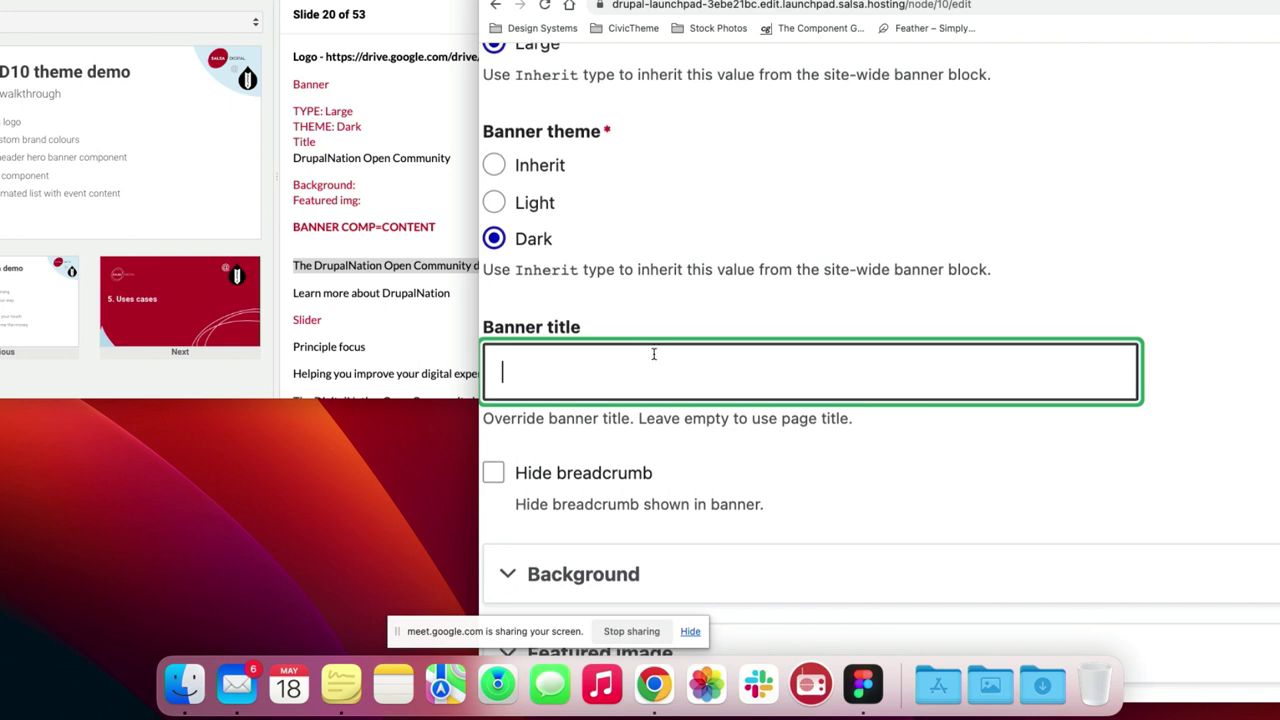
Examine the banner settings from type and theme to the bottom components, including the component types that can be added to the banner components
scroll(654, 353, up, 1)
scroll(654, 355, down, 4)
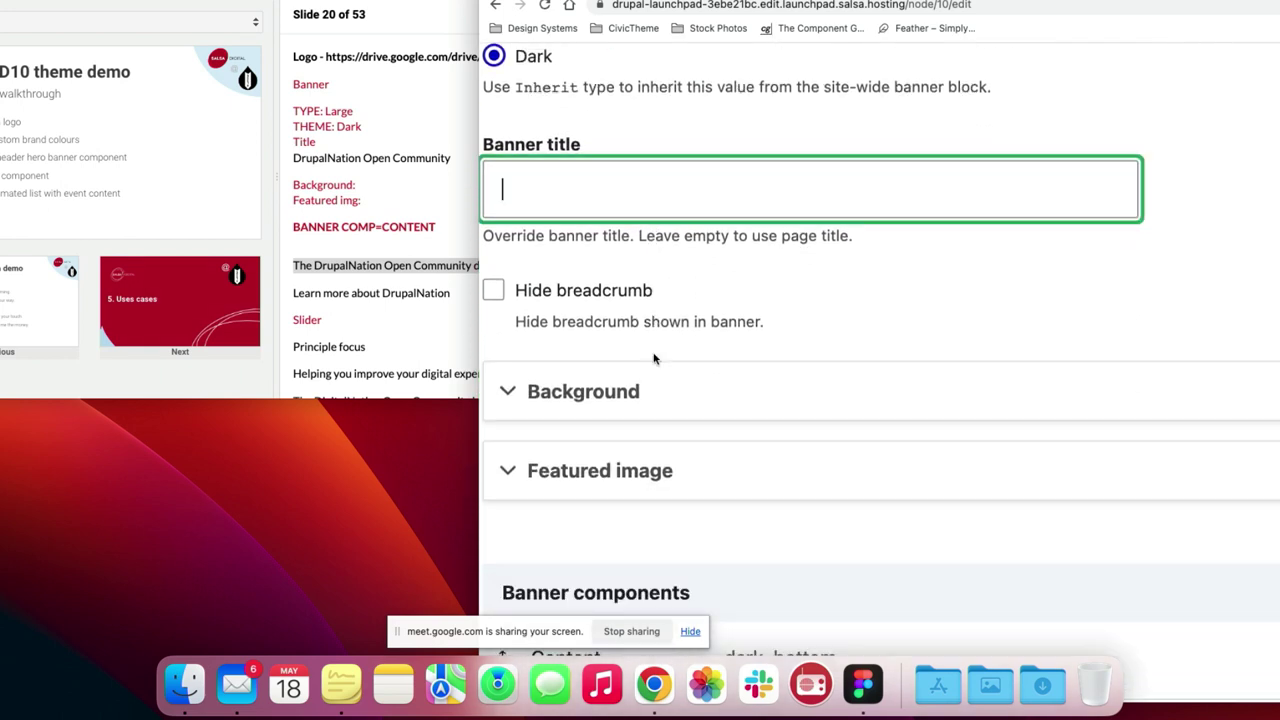
scroll(654, 358, down, 5)
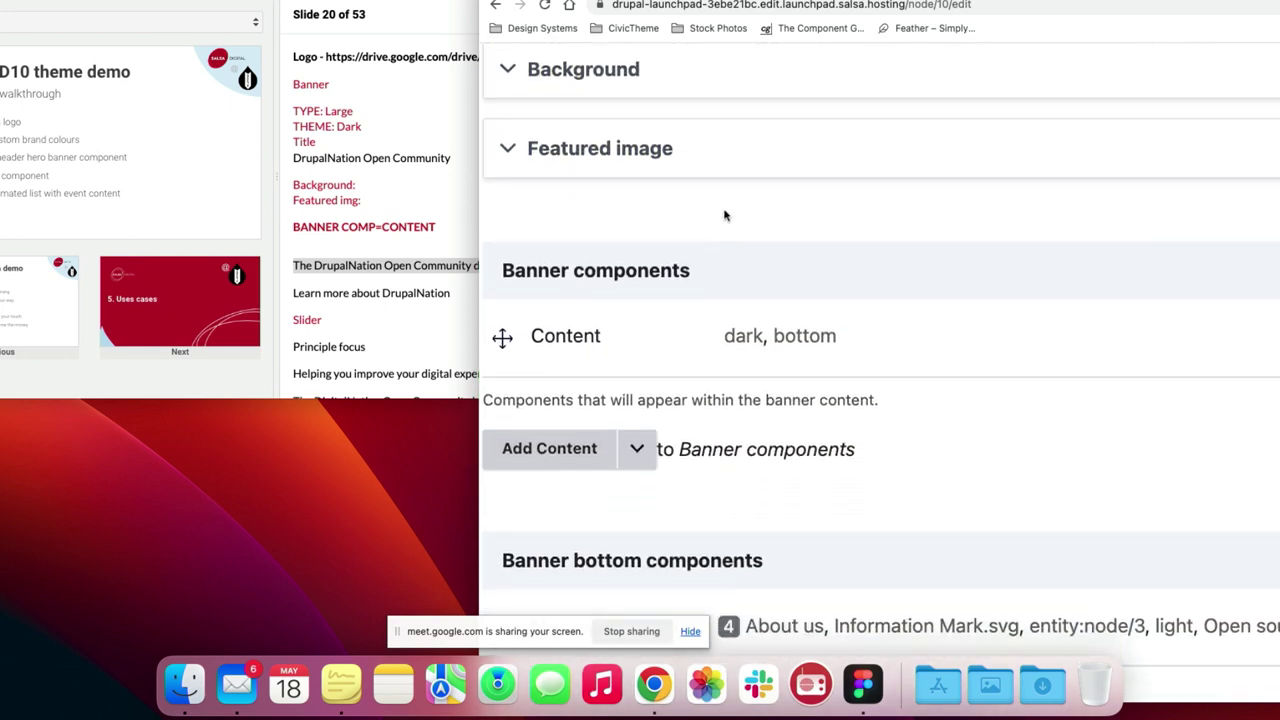
scroll(726, 207, up, 3)
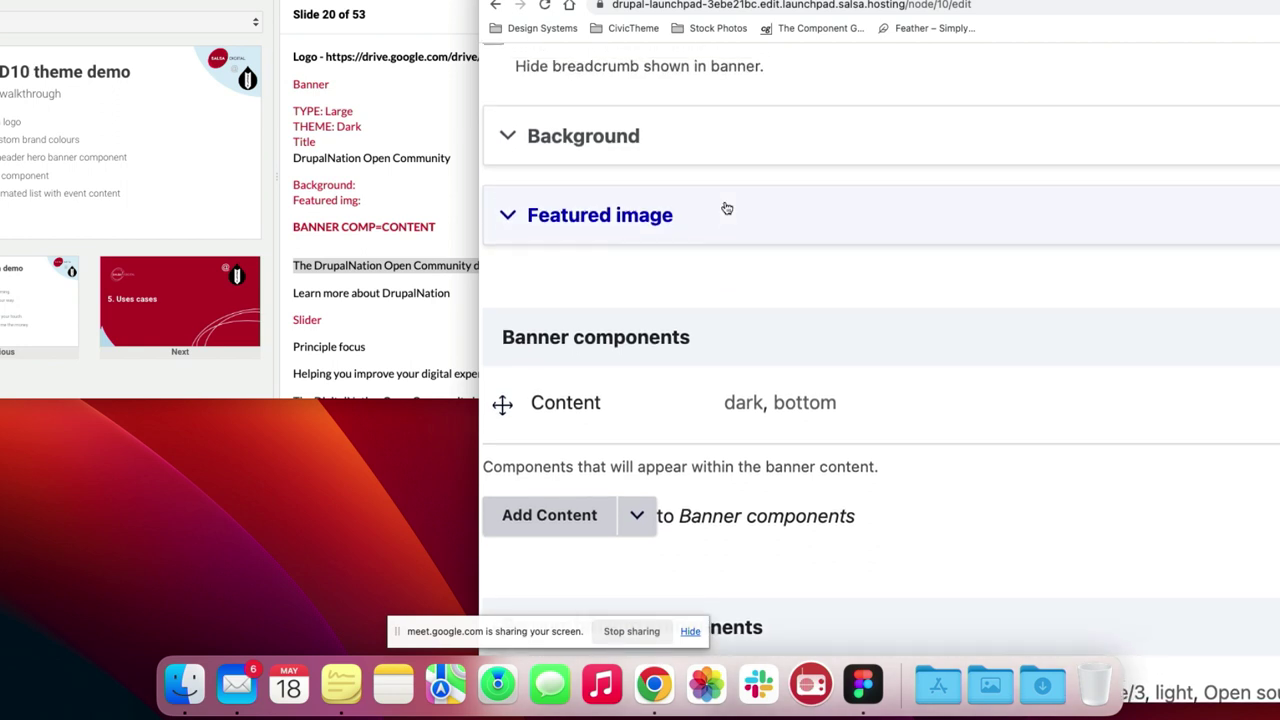
scroll(729, 207, up, 3)
scroll(729, 206, down, 5)
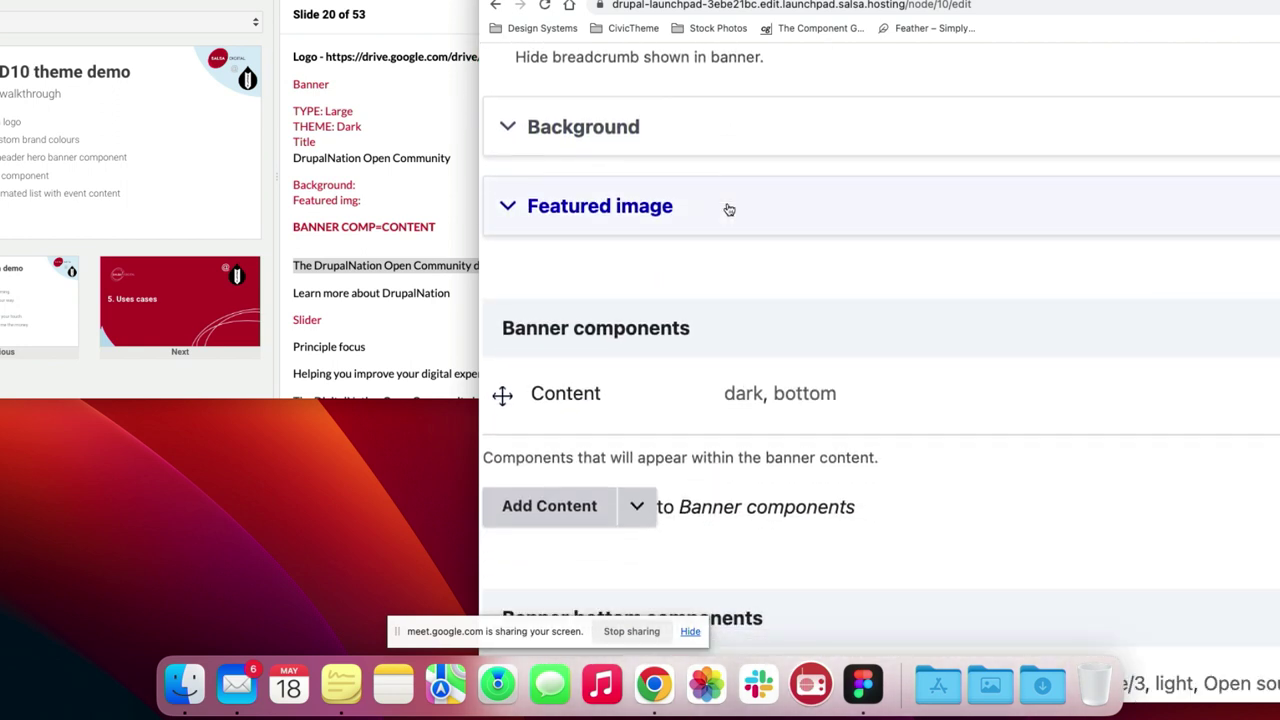
click(640, 465)
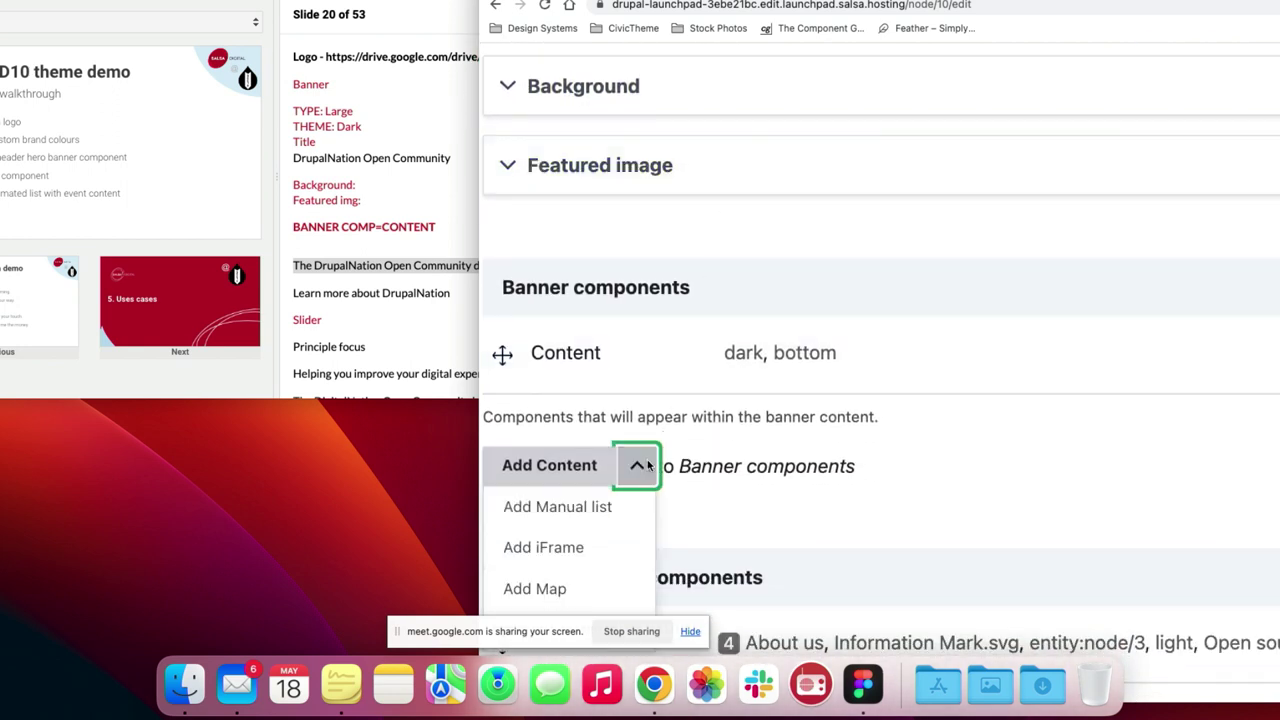
scroll(554, 549, up, 6)
scroll(554, 549, down, 9)
scroll(557, 551, down, 3)
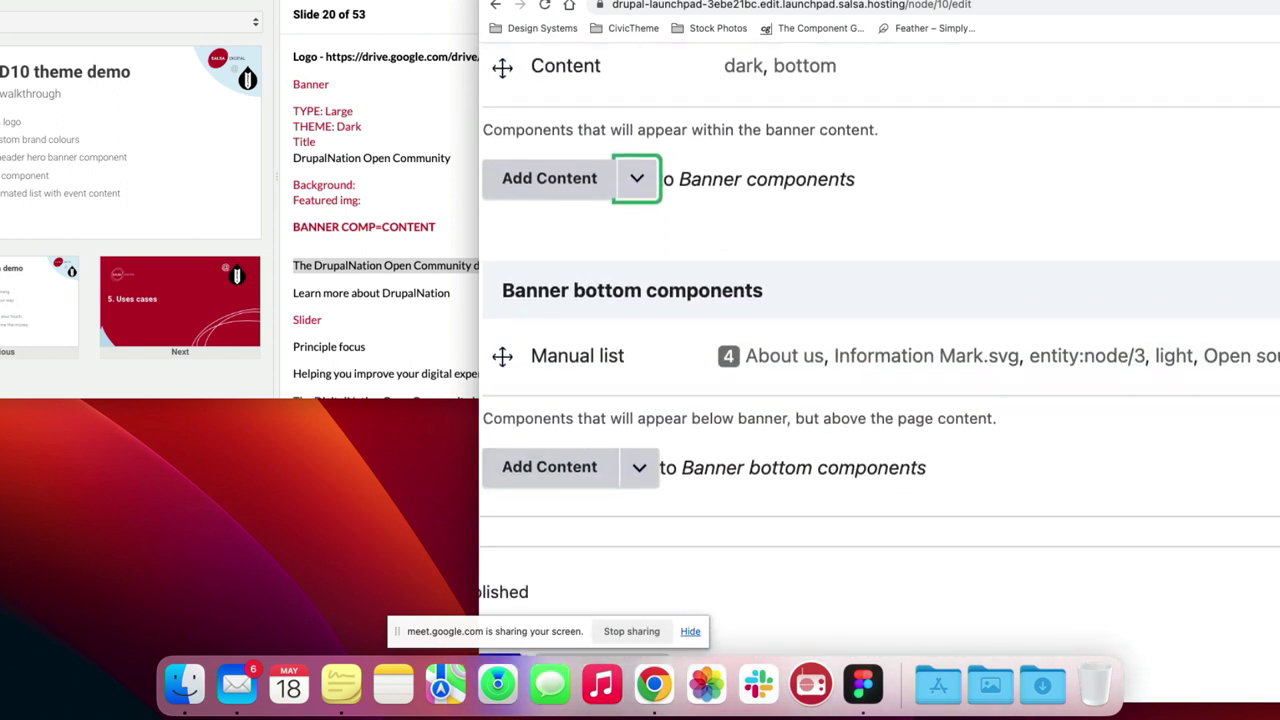
click(636, 175)
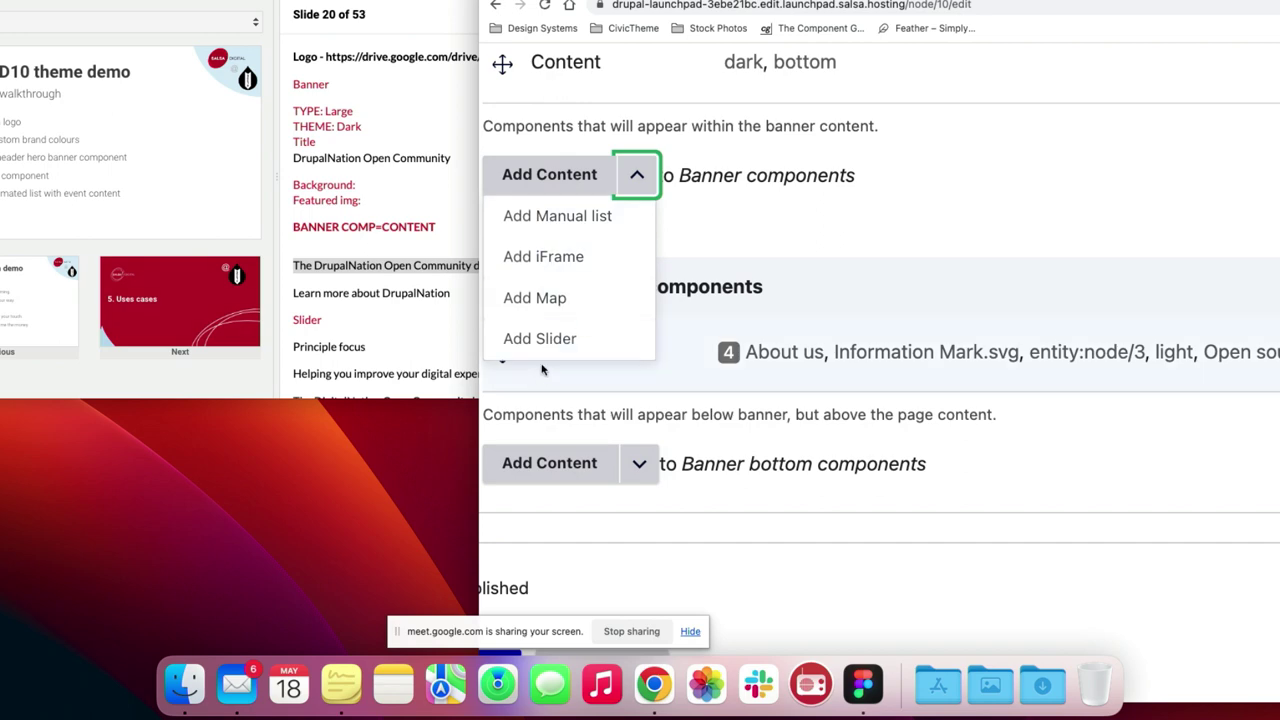
scroll(857, 257, up, 7)
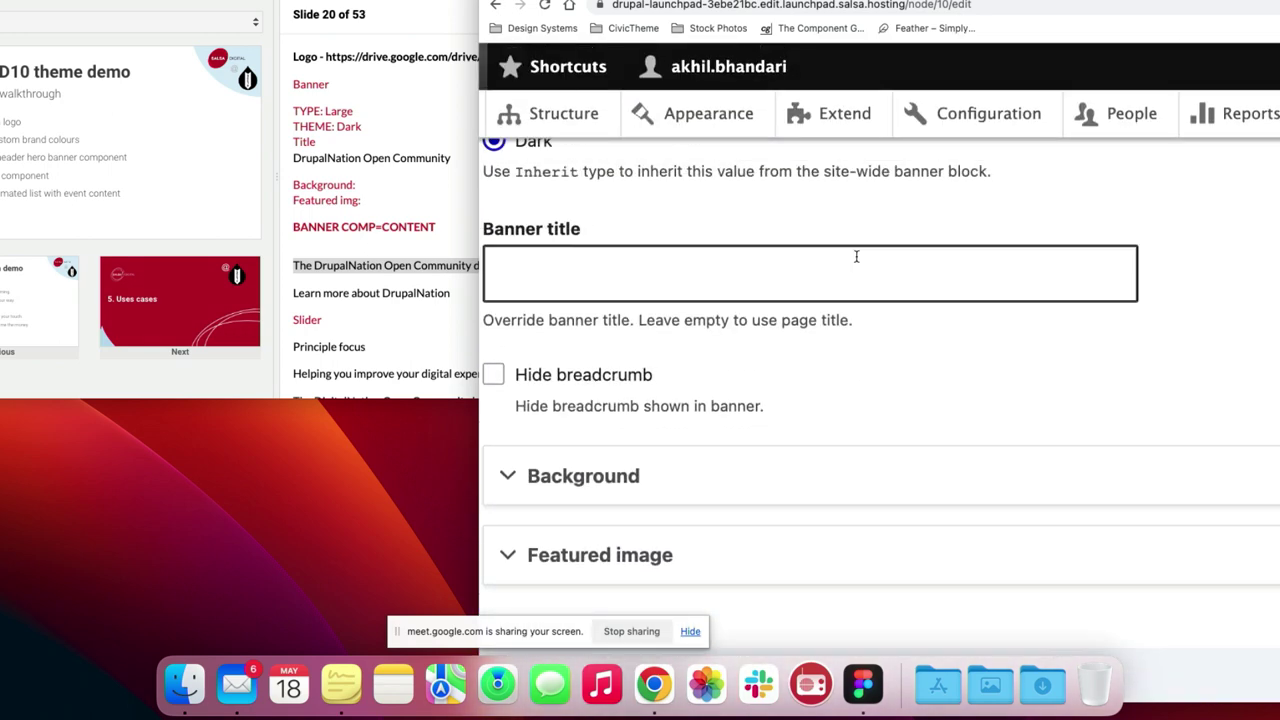
scroll(856, 257, up, 6)
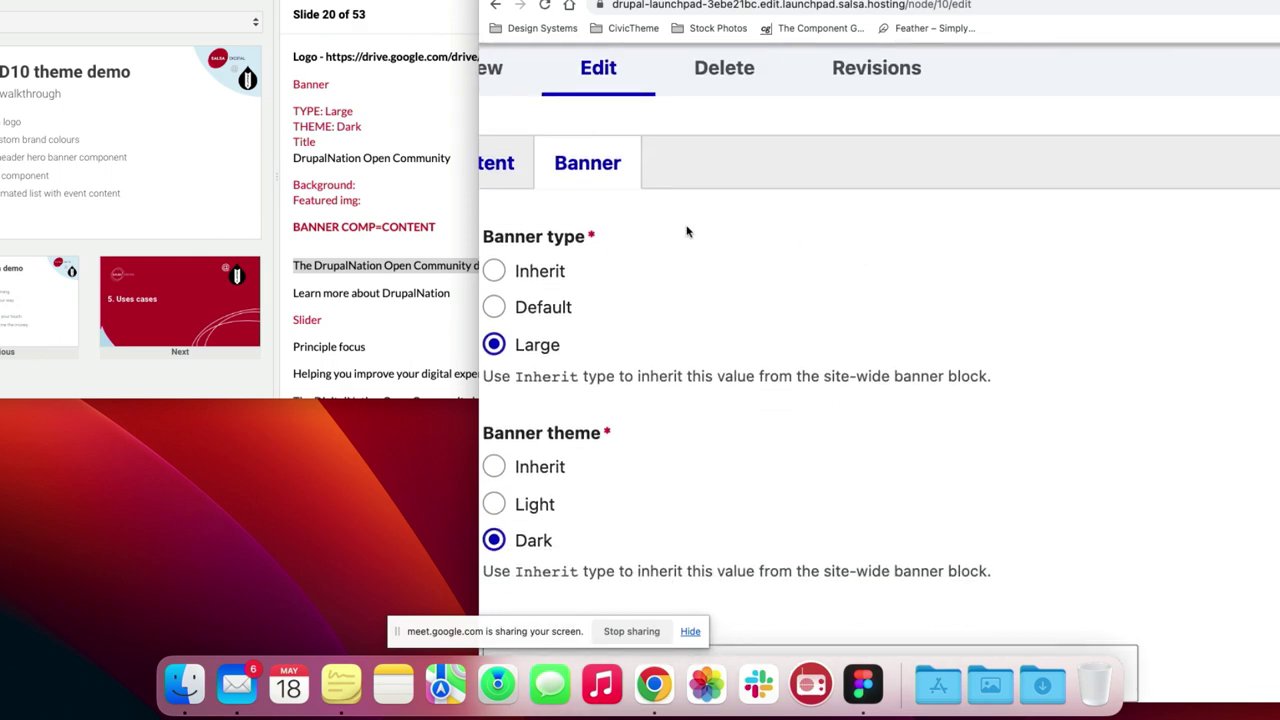